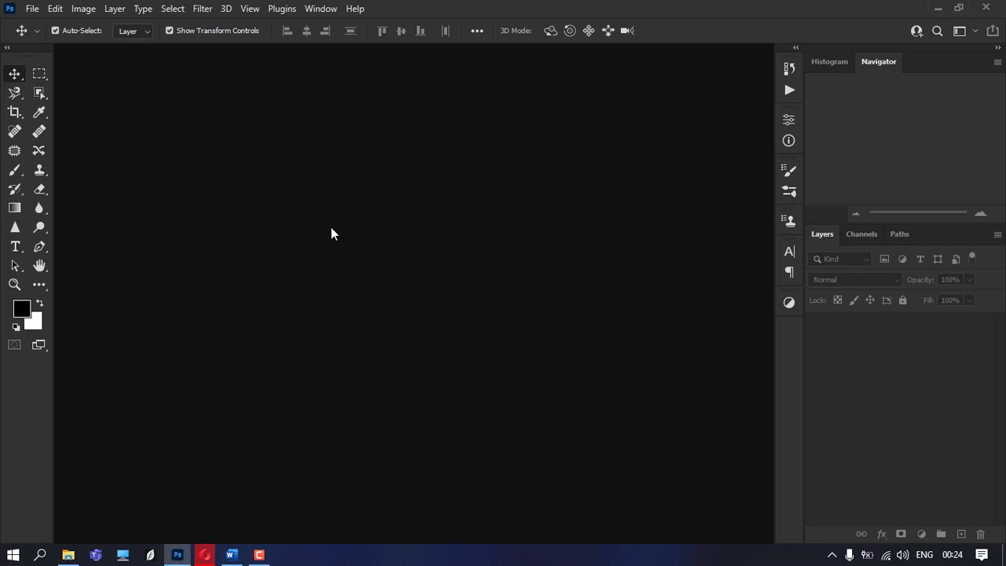
# Step: Start opening an image with Ctrl+O to browse to the Desktop\Picture folder
pyautogui.hotkey('ctrl', 'o')
# Step: Open the bride photo pexels-brijesh-kamal-2119095.jpg and zoom into the canvas
pyautogui.click(174, 129)
pyautogui.click(476, 404)
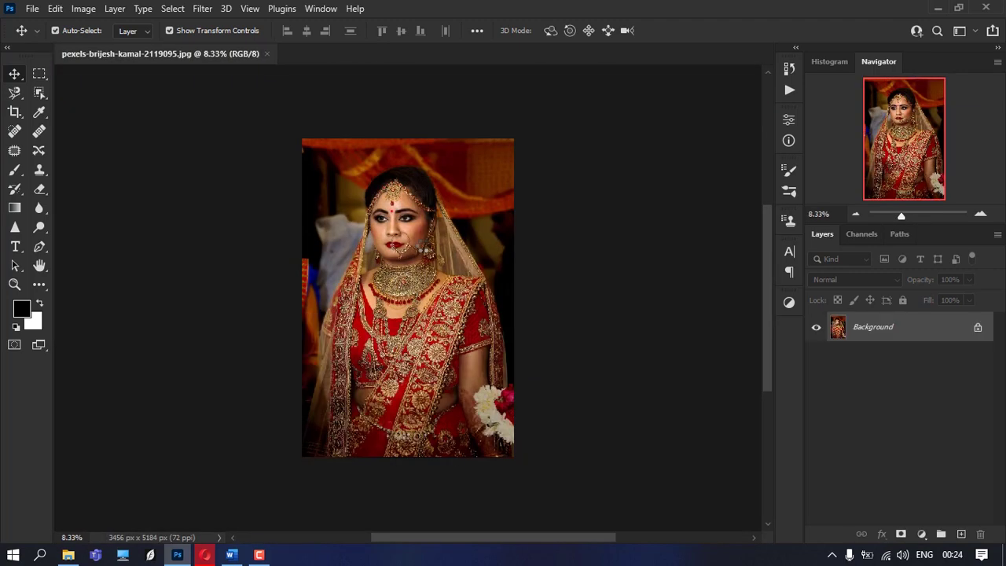
pyautogui.scroll(3, 420, 203)
pyautogui.scroll(1, 420, 202)
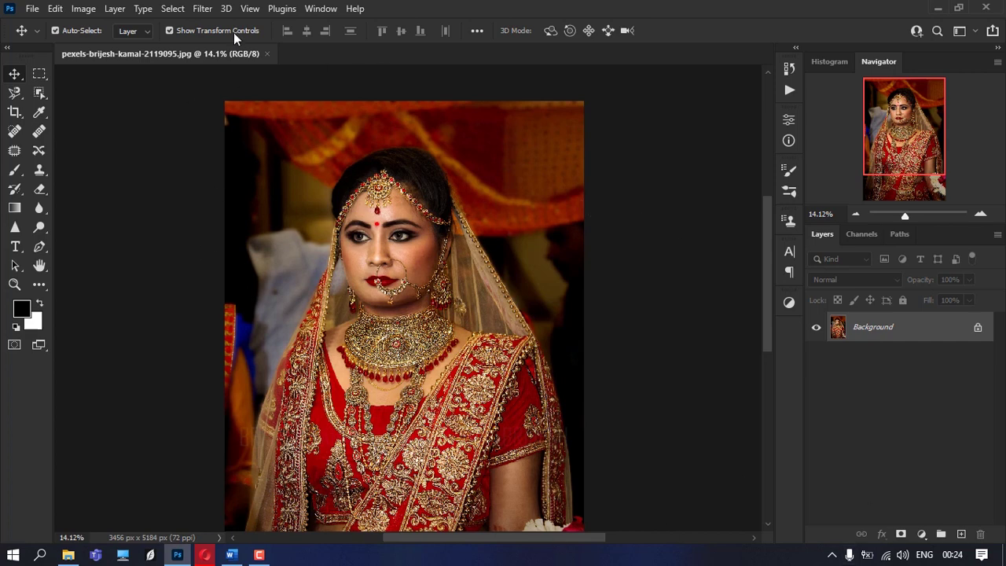
# Step: Launch Filter > Camera Raw Filter on the bride photo and reposition its window
pyautogui.click(202, 11)
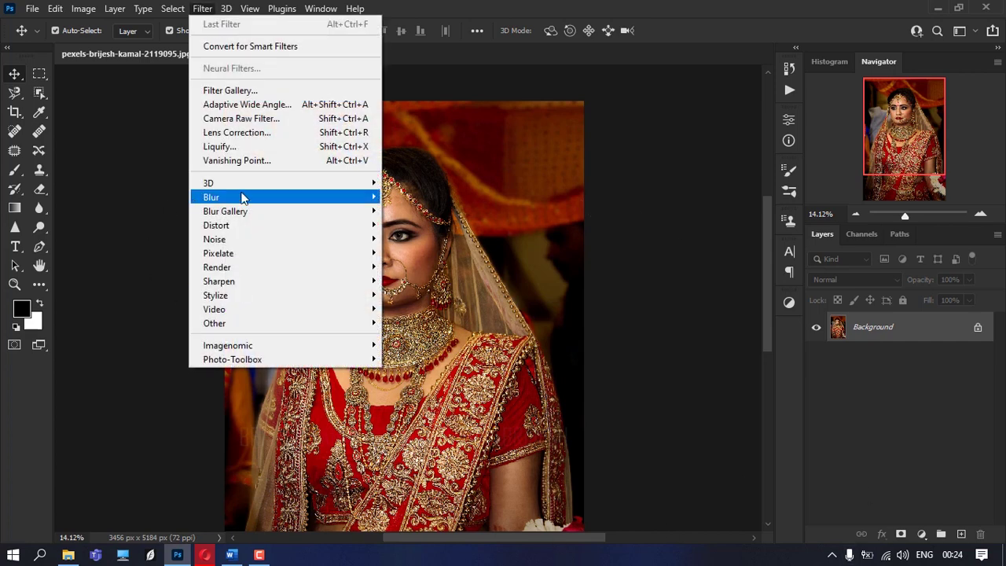
pyautogui.click(272, 118)
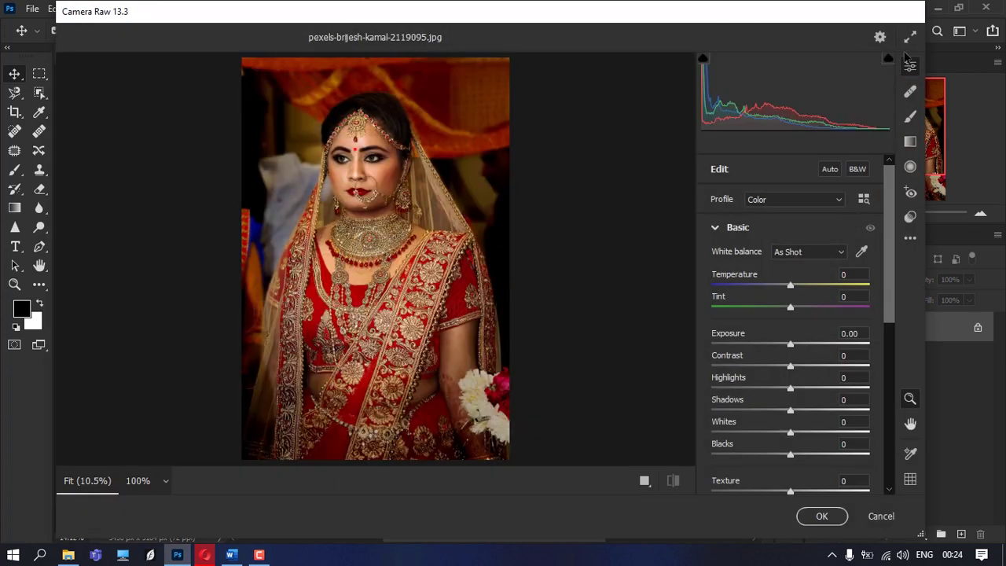
pyautogui.moveTo(631, 19); pyautogui.dragTo(650, 23)
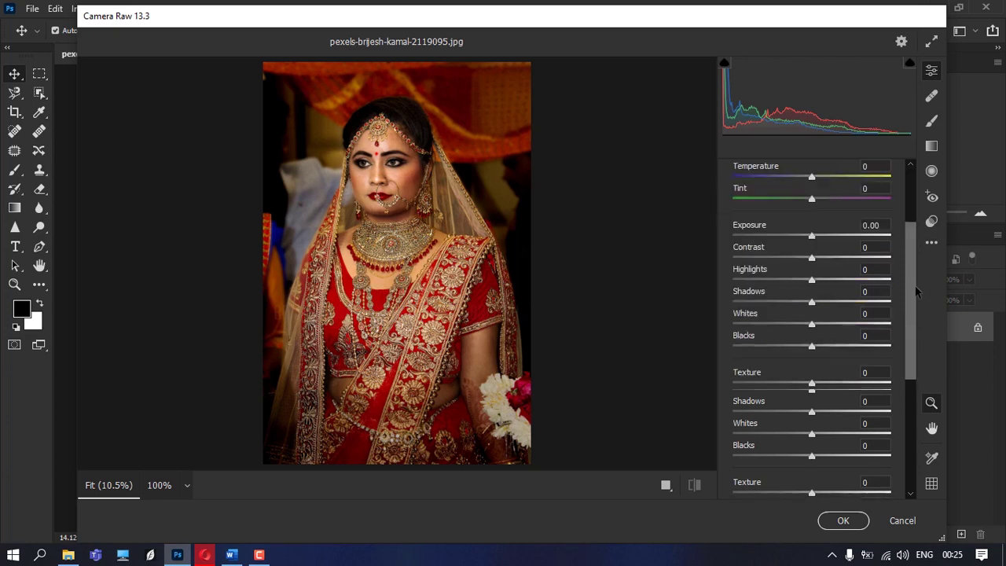
pyautogui.moveTo(915, 243)
pyautogui.mouseDown()
pyautogui.moveTo(914, 369)
pyautogui.moveTo(905, 203)
pyautogui.mouseUp()
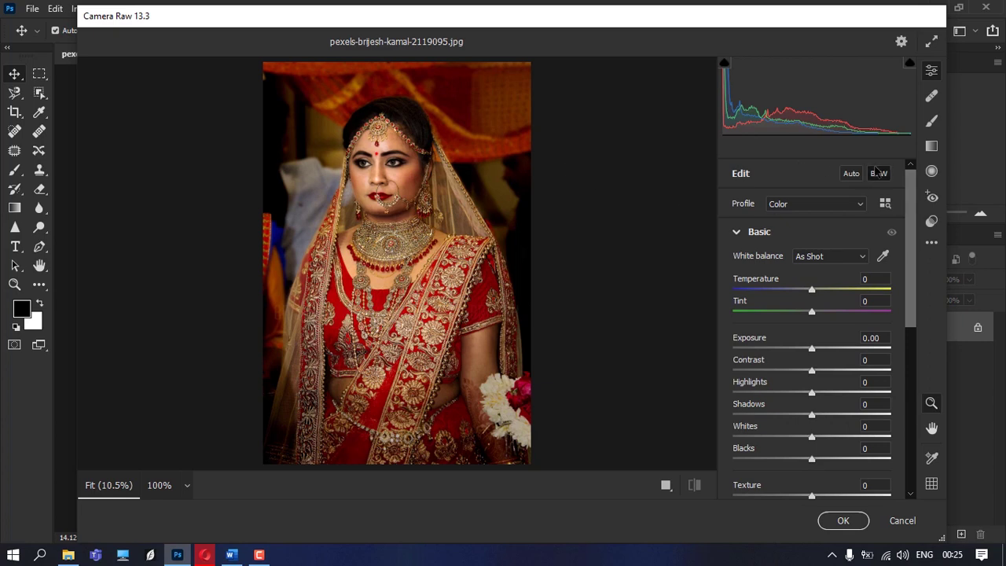
pyautogui.scroll(-1, 915, 209)
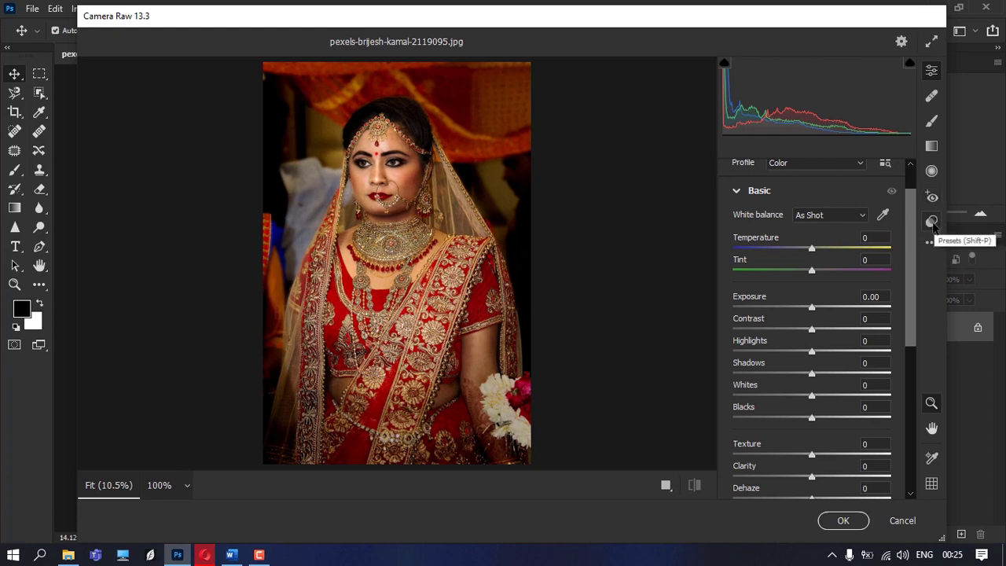
# Step: Show Camera Raw presets, browse the Portraits skin groups, then expand Style: Cinematic
pyautogui.click(932, 223)
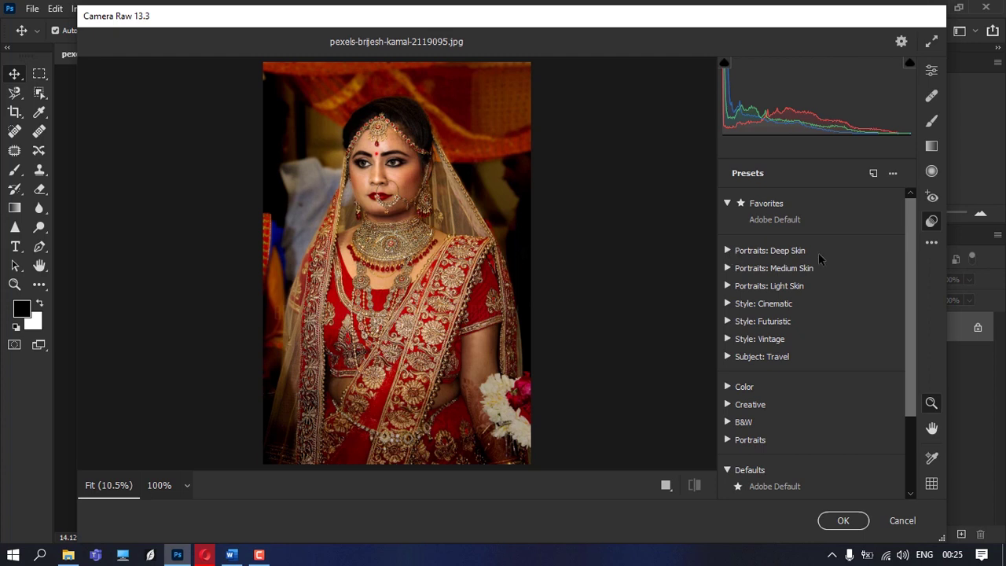
pyautogui.click(727, 250)
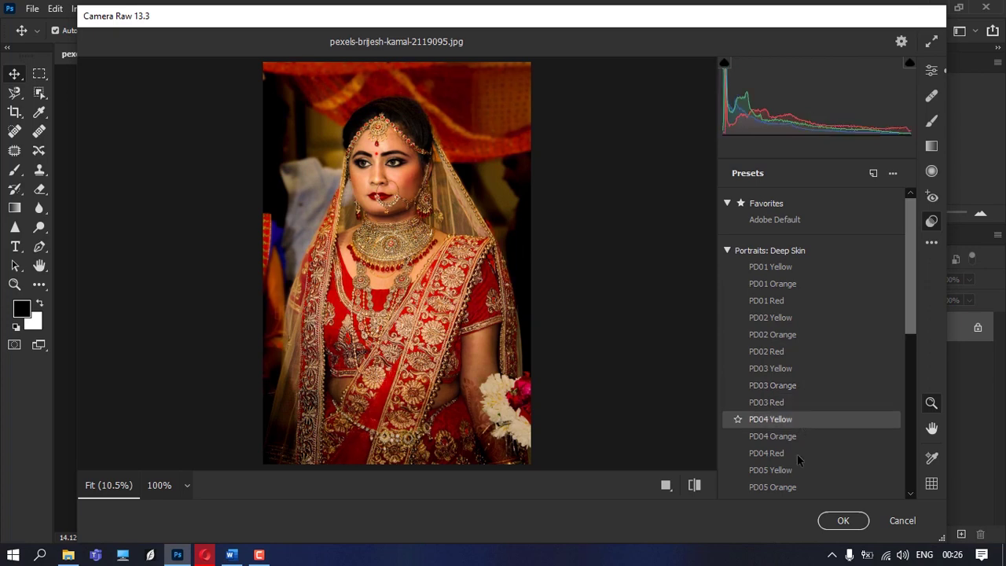
pyautogui.click(728, 250)
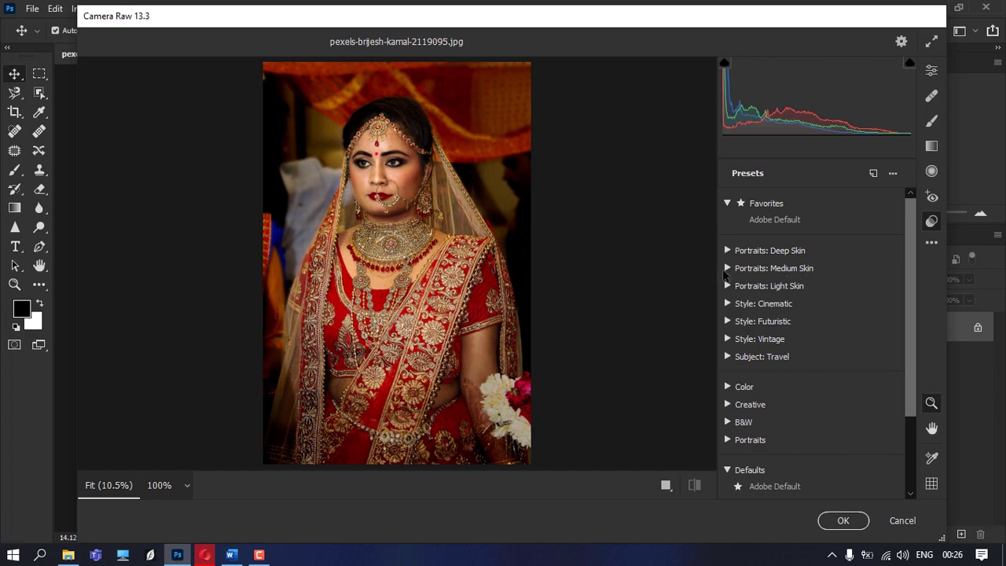
pyautogui.click(727, 268)
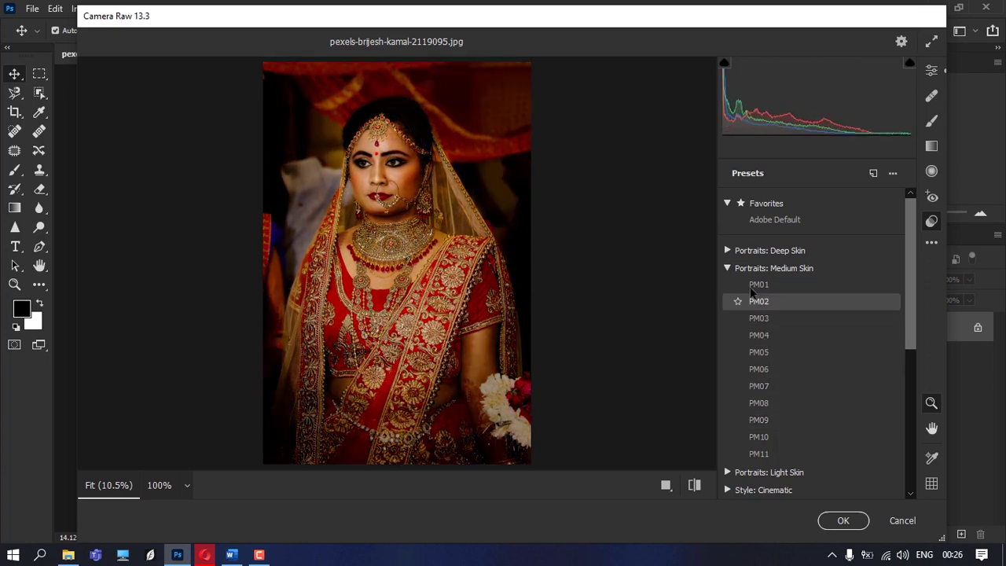
pyautogui.click(755, 268)
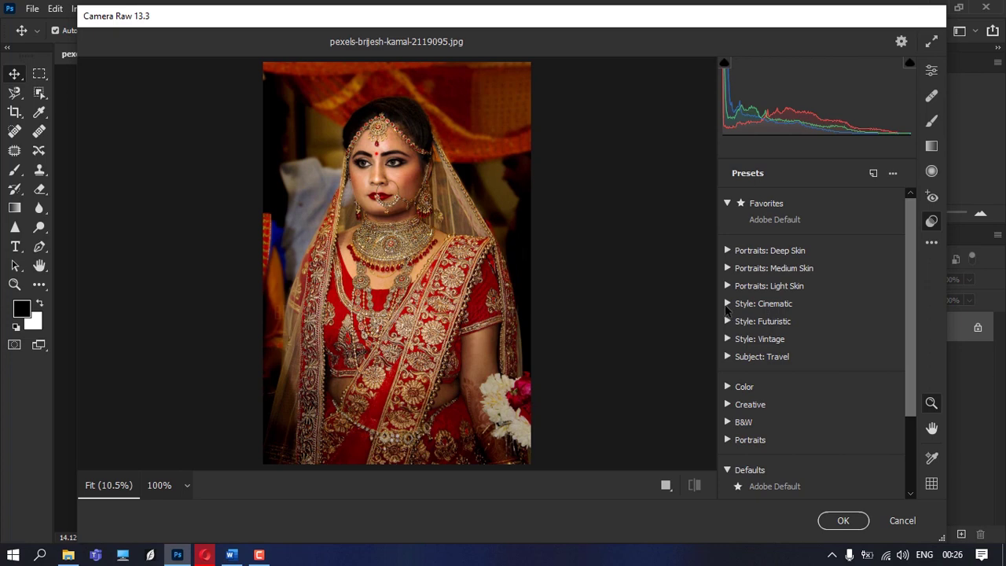
pyautogui.click(727, 304)
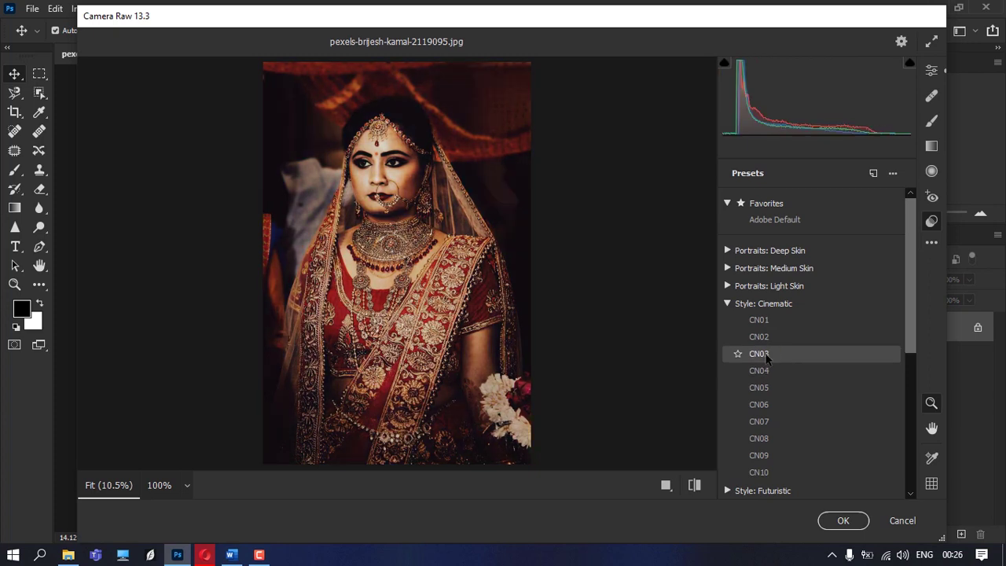
# Step: Try the cinematic presets CN03 through CN10 on the bride photo, comparing CN05, CN06, CN08
pyautogui.click(766, 358)
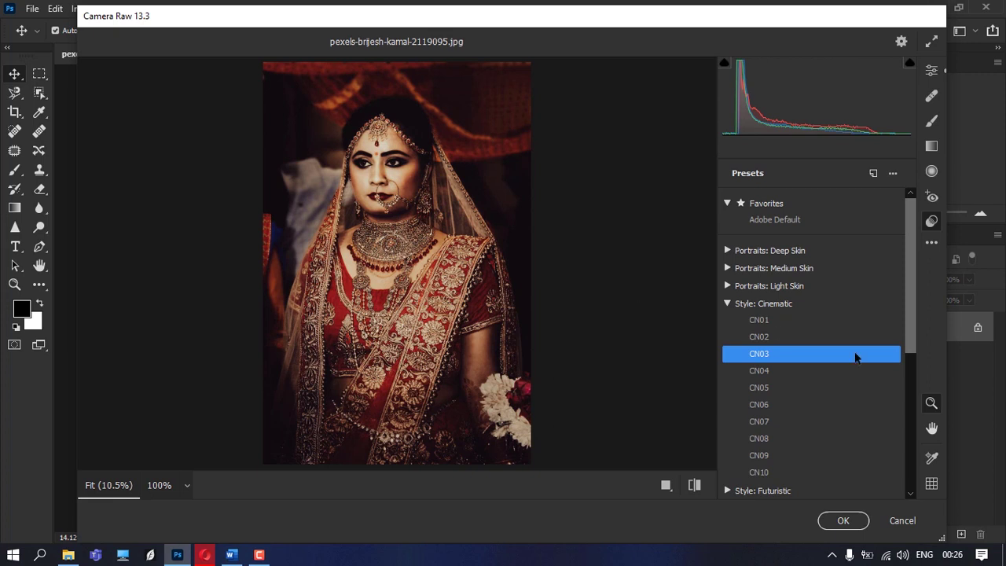
pyautogui.moveTo(907, 307); pyautogui.dragTo(912, 333)
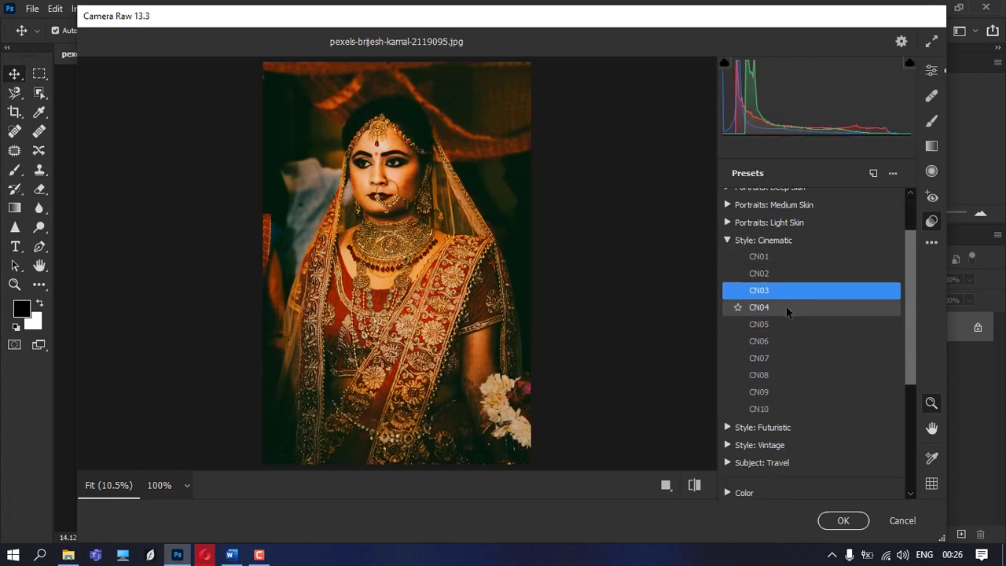
pyautogui.click(786, 308)
pyautogui.click(777, 325)
pyautogui.click(777, 343)
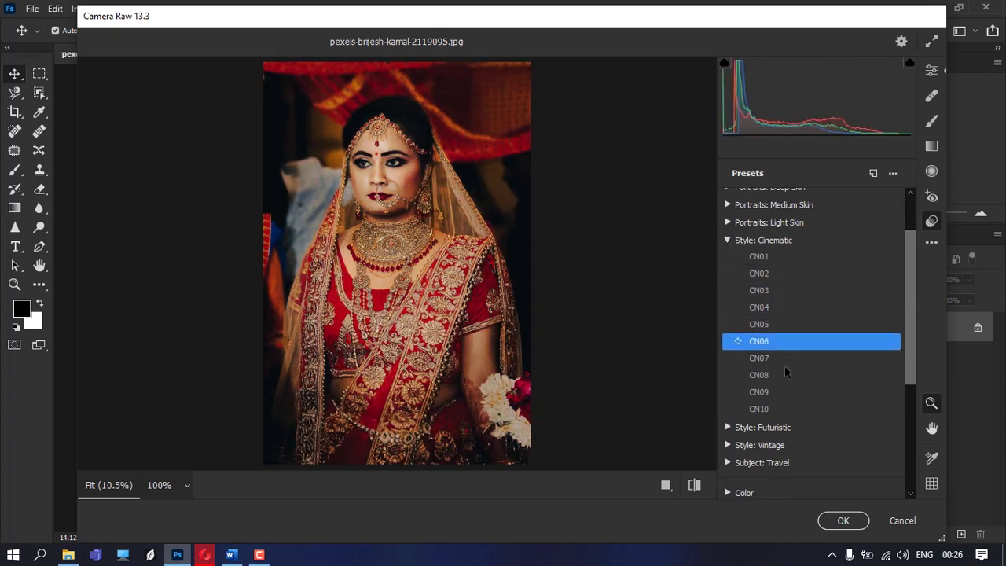
pyautogui.click(785, 358)
pyautogui.click(789, 377)
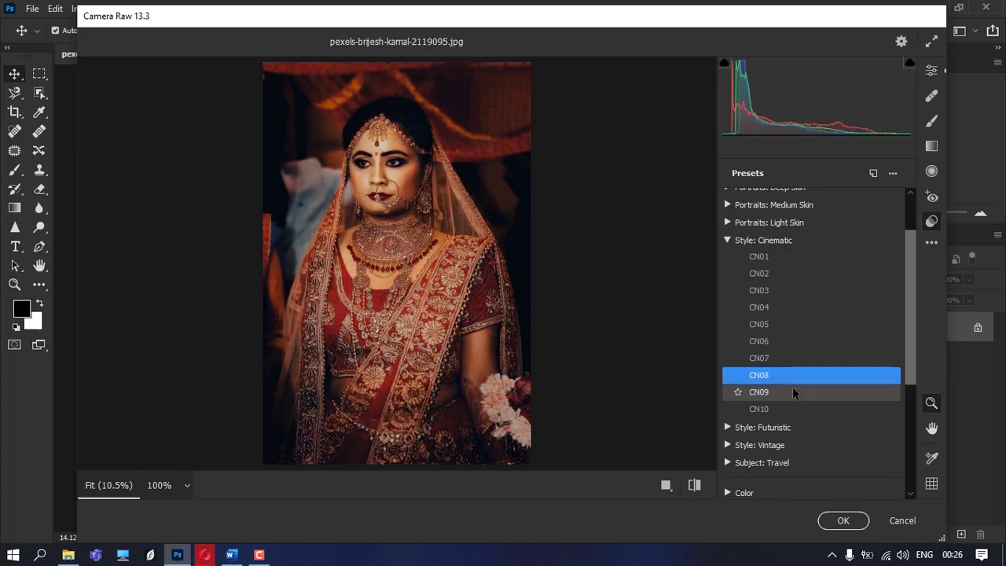
pyautogui.click(792, 388)
pyautogui.click(791, 409)
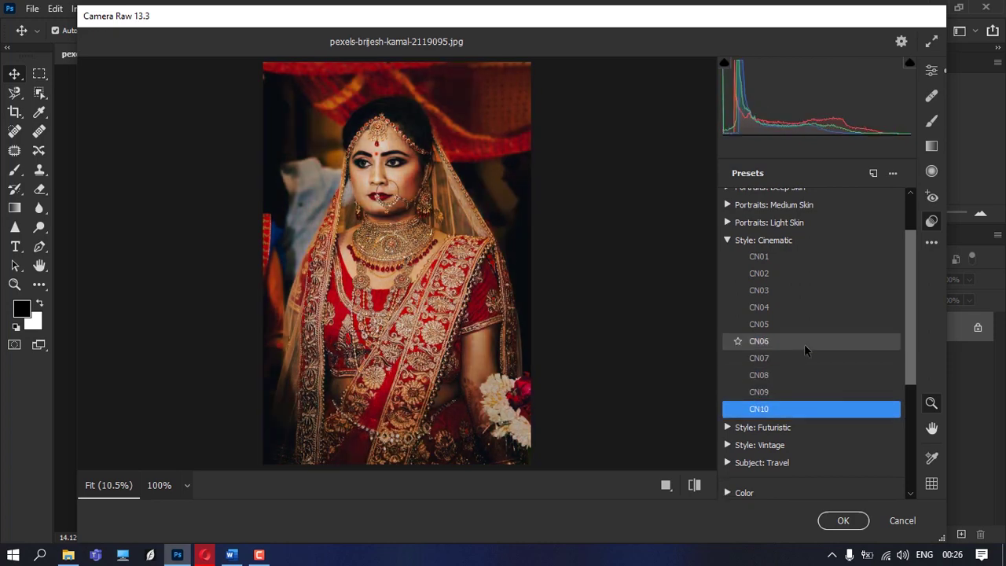
pyautogui.click(814, 343)
pyautogui.click(814, 326)
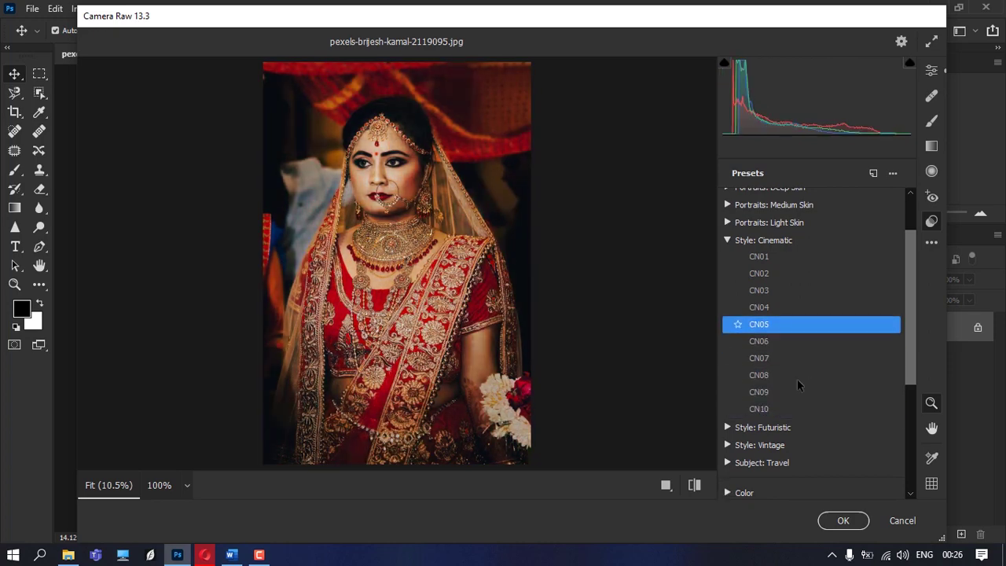
pyautogui.click(797, 375)
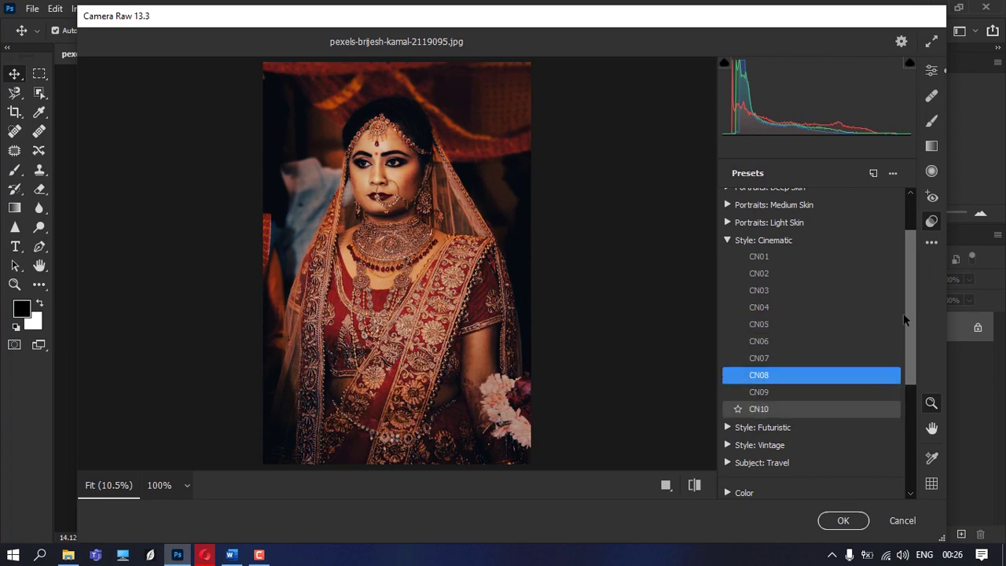
# Step: Expand the Color group, compare High Contrast, Matte and Vivid, and apply Matte
pyautogui.scroll(-1, 865, 348)
pyautogui.scroll(-3, 807, 342)
pyautogui.click(727, 288)
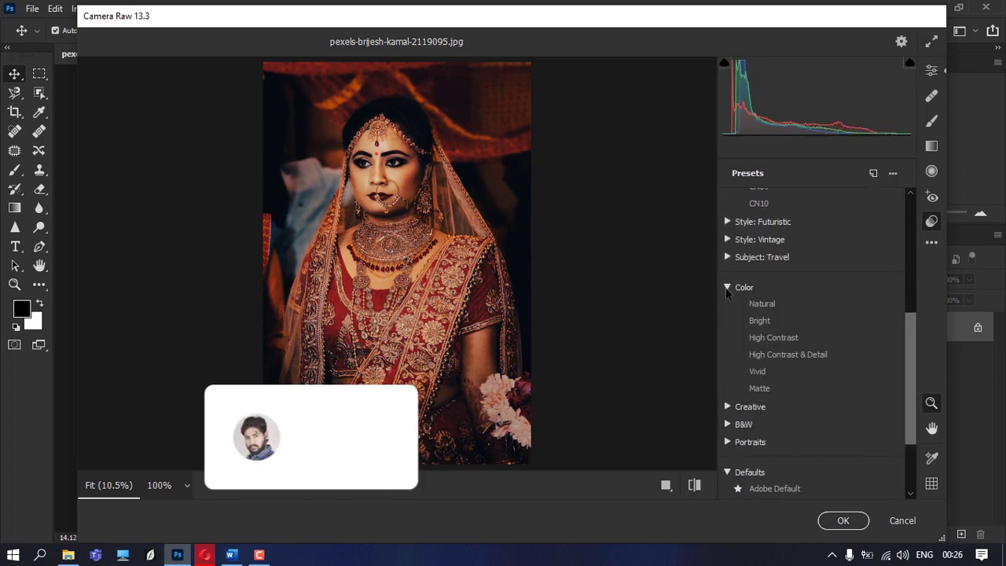
pyautogui.click(794, 337)
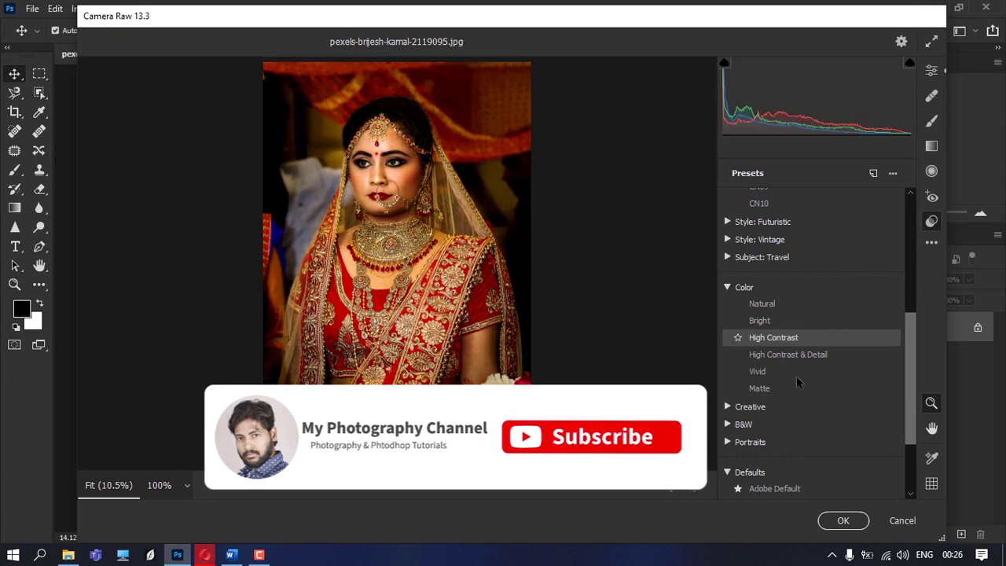
pyautogui.click(797, 385)
pyautogui.click(774, 372)
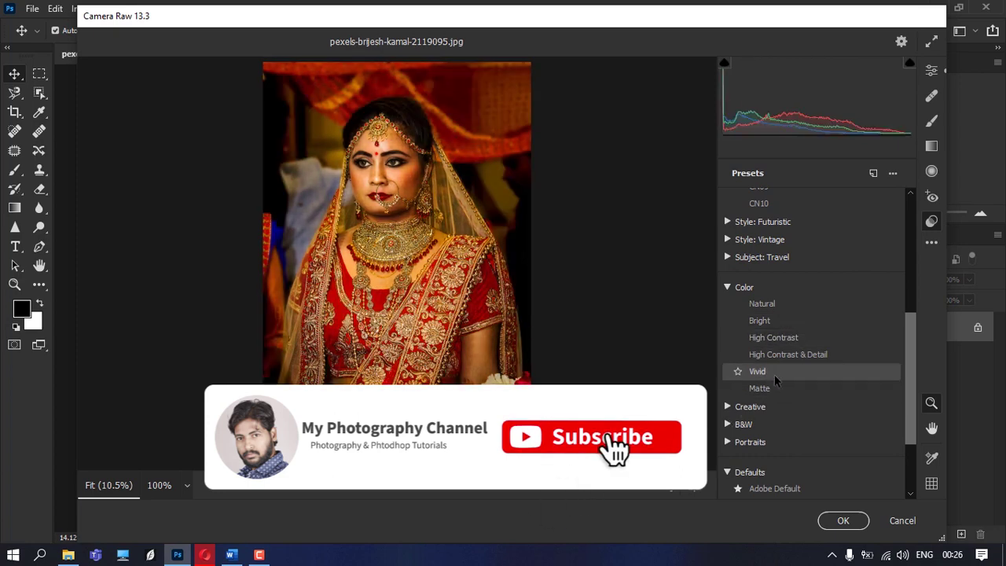
pyautogui.click(772, 388)
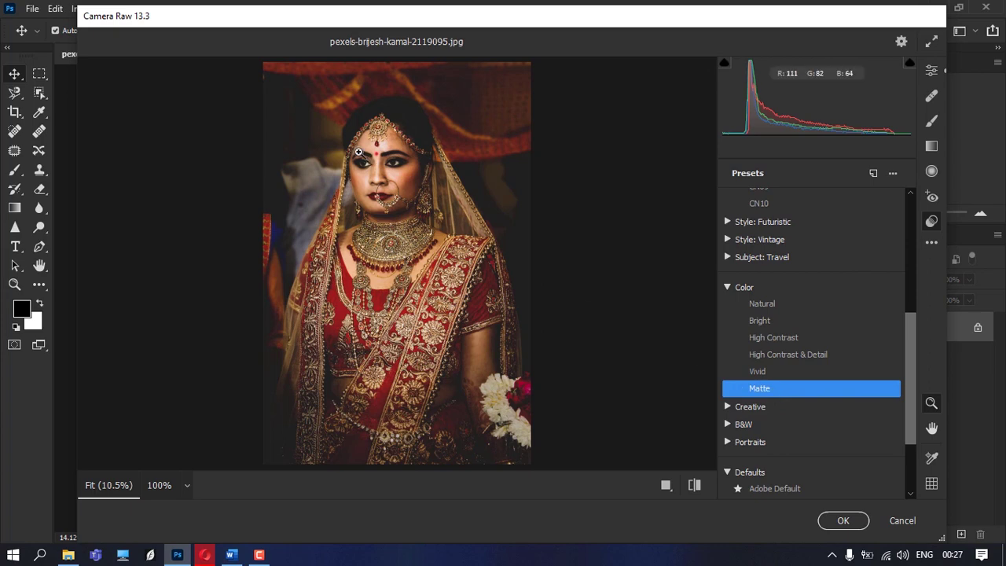
# Step: Inspect the Matte result by zooming the preview to 100% around the nose ring and back
pyautogui.click(334, 129)
pyautogui.click(480, 270)
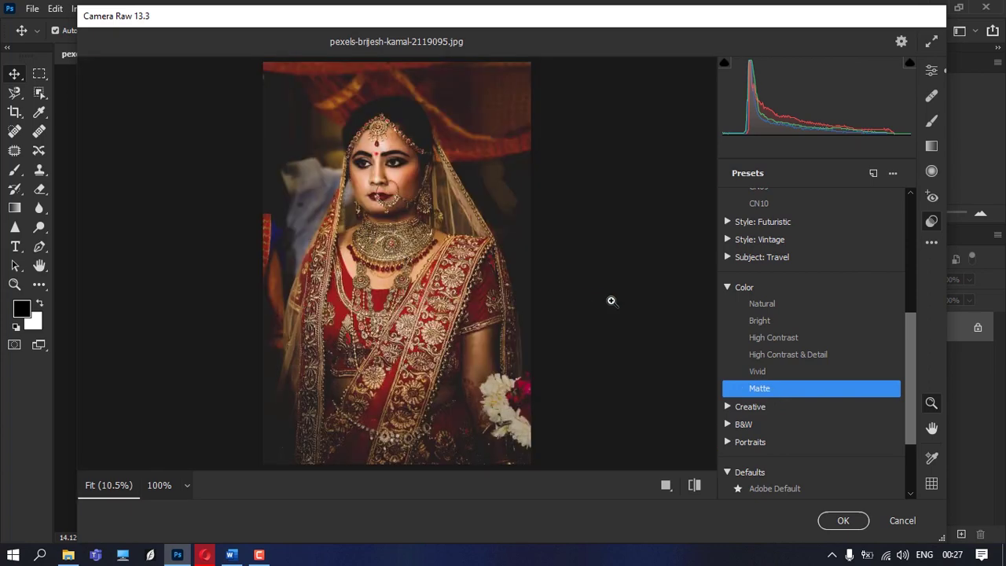
pyautogui.click(401, 190)
pyautogui.click(400, 190)
pyautogui.click(187, 485)
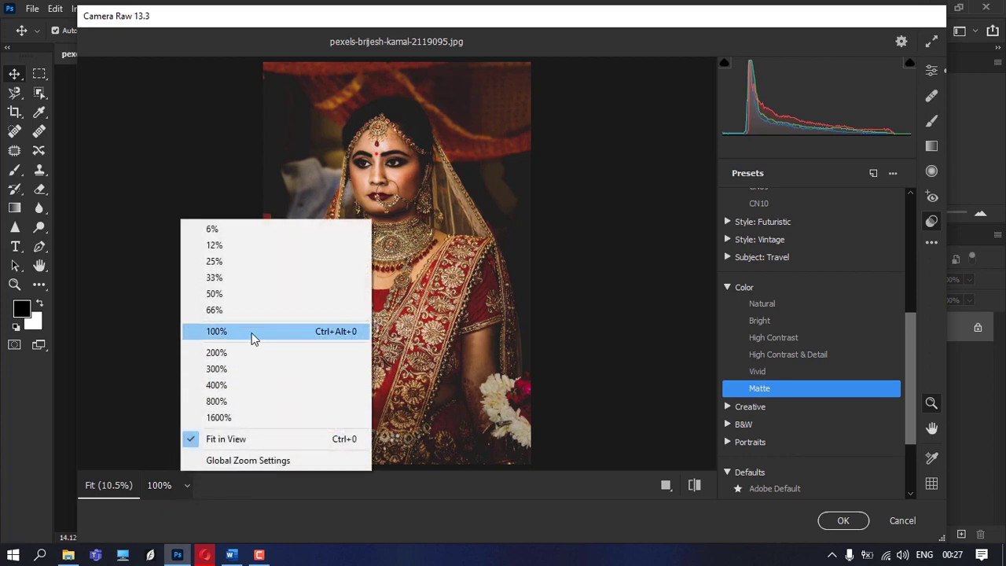
# Step: Set the Camera Raw preview zoom to 33%
pyautogui.click(252, 333)
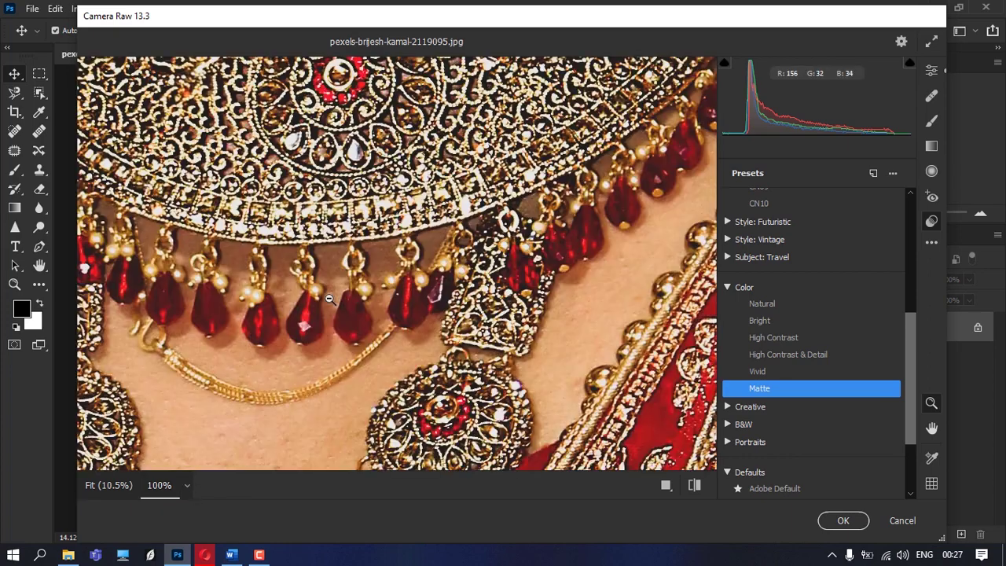
pyautogui.click(186, 485)
pyautogui.click(243, 279)
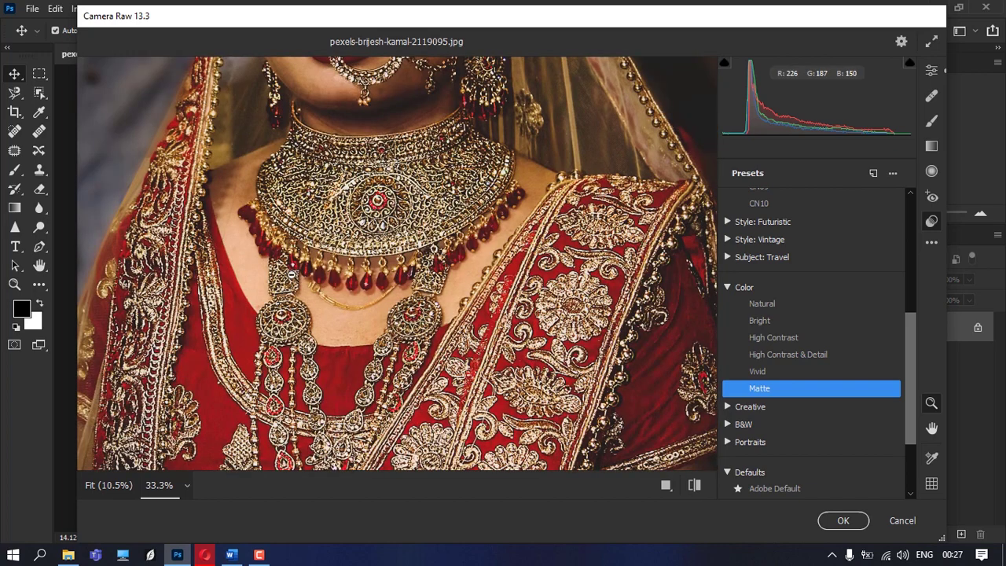
# Step: Pan the preview to frame the bride's face and necklace, and collapse the Color presets
pyautogui.click(931, 428)
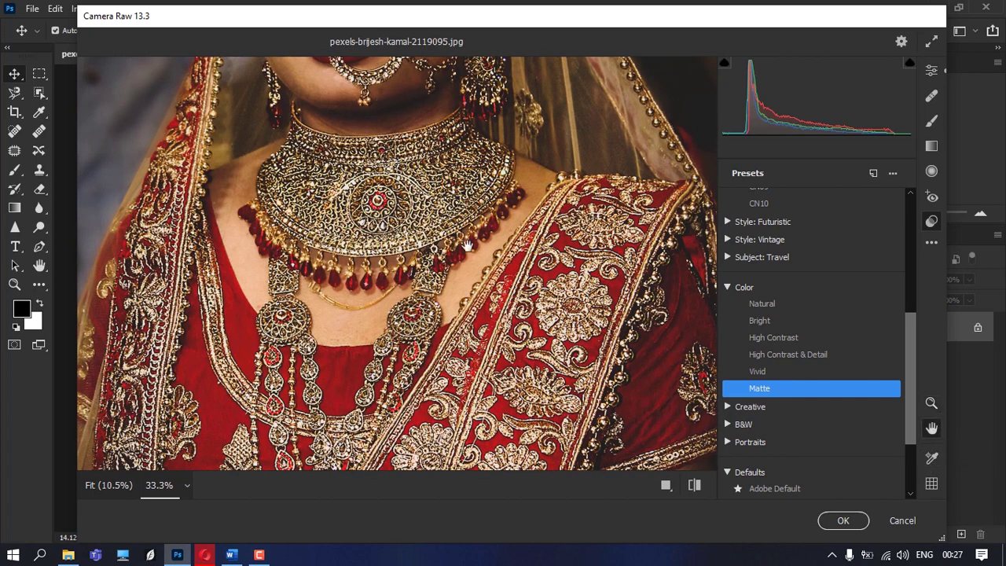
pyautogui.moveTo(393, 127)
pyautogui.mouseDown()
pyautogui.moveTo(441, 224)
pyautogui.moveTo(433, 188)
pyautogui.mouseUp()
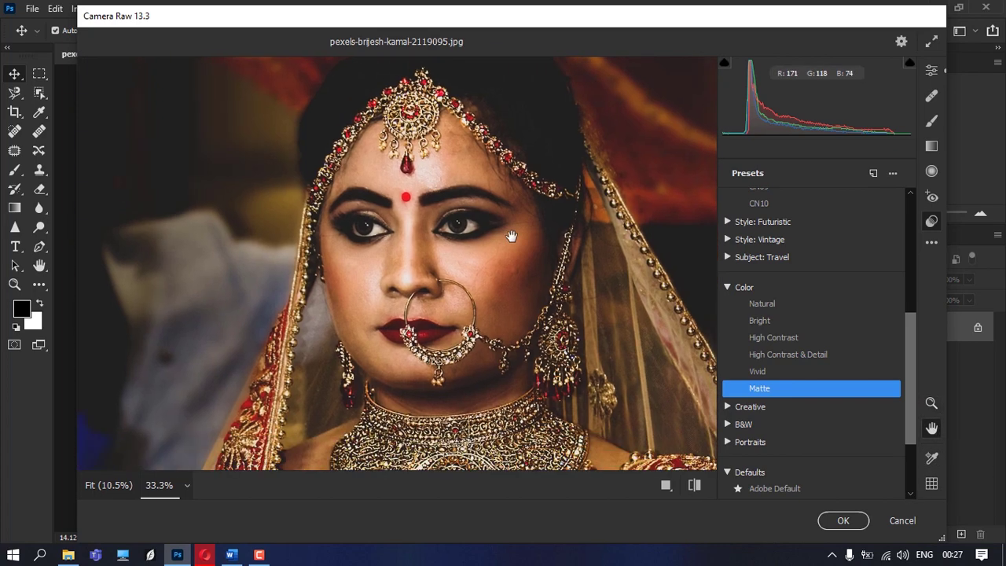
pyautogui.moveTo(332, 333)
pyautogui.mouseDown()
pyautogui.moveTo(499, 322)
pyautogui.moveTo(449, 285)
pyautogui.moveTo(270, 327)
pyautogui.moveTo(296, 333)
pyautogui.moveTo(340, 237)
pyautogui.mouseUp()
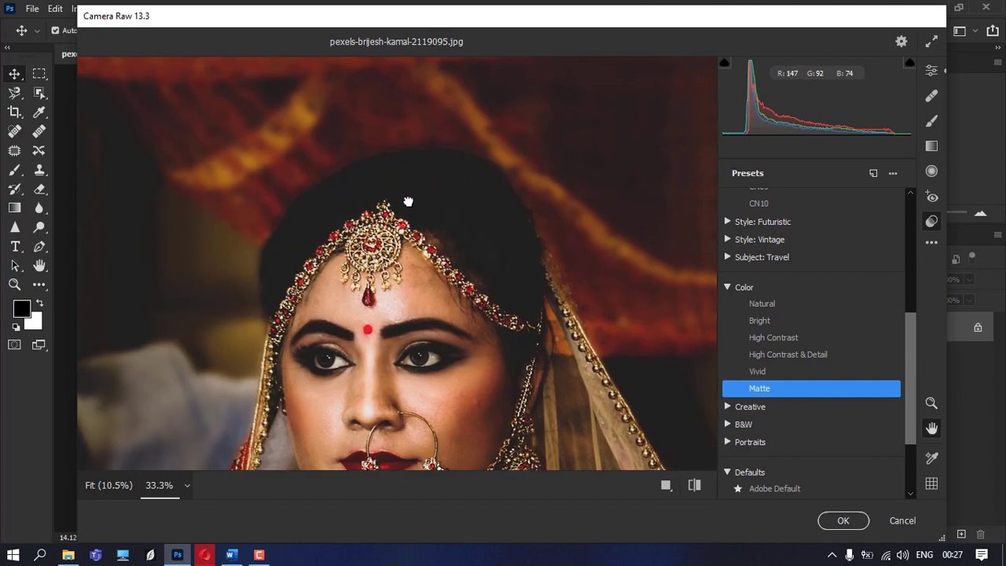
pyautogui.moveTo(428, 344); pyautogui.dragTo(472, 292)
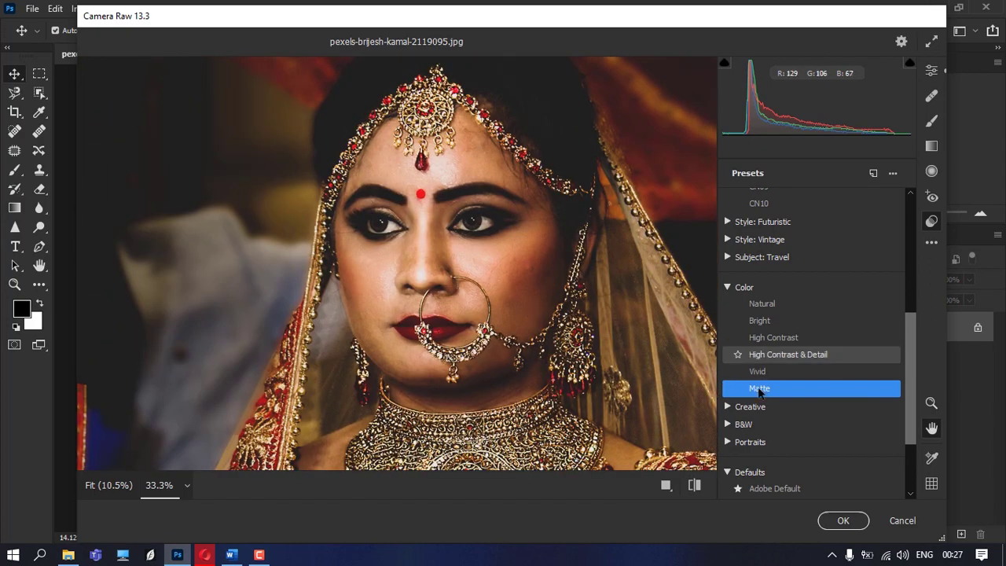
pyautogui.click(730, 287)
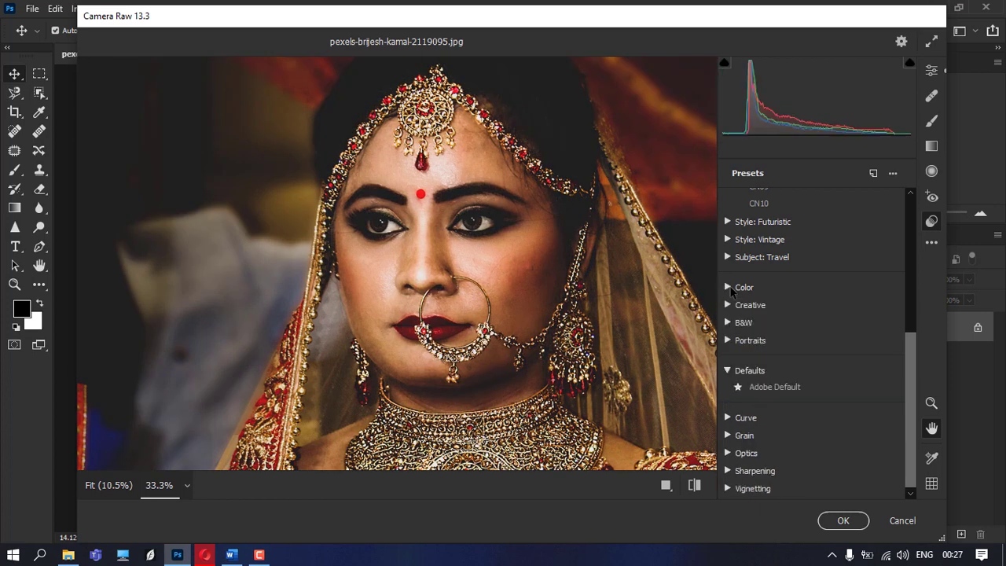
pyautogui.scroll(-1, 914, 385)
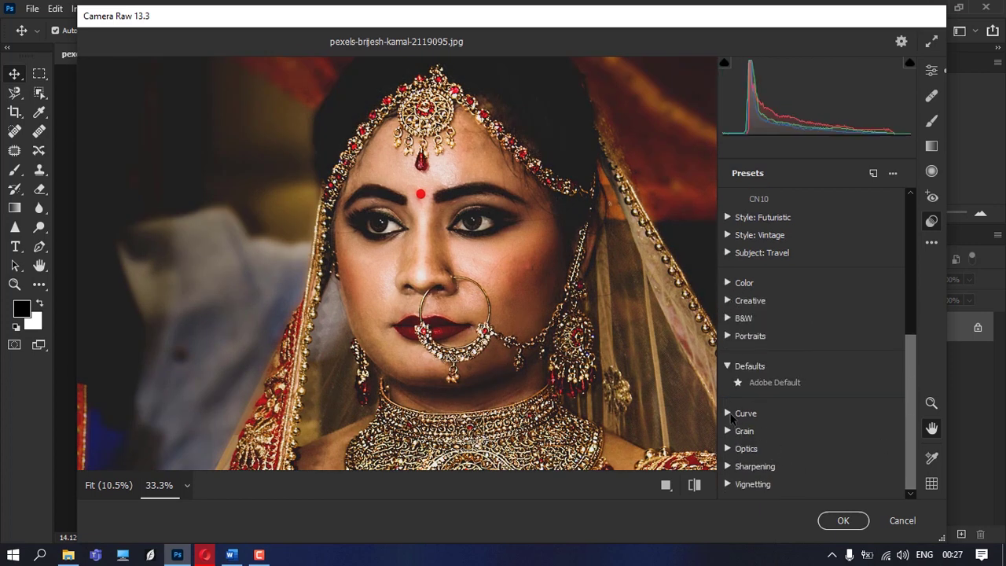
# Step: Expand the Curve and Sharpening groups and try the Medium and Heavy sharpening presets
pyautogui.click(731, 418)
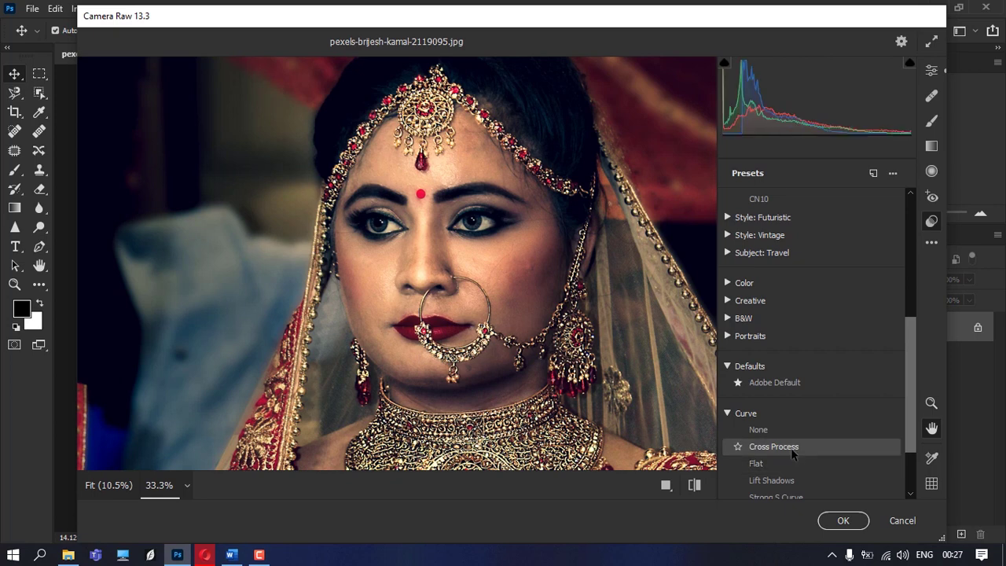
pyautogui.scroll(-1, 791, 468)
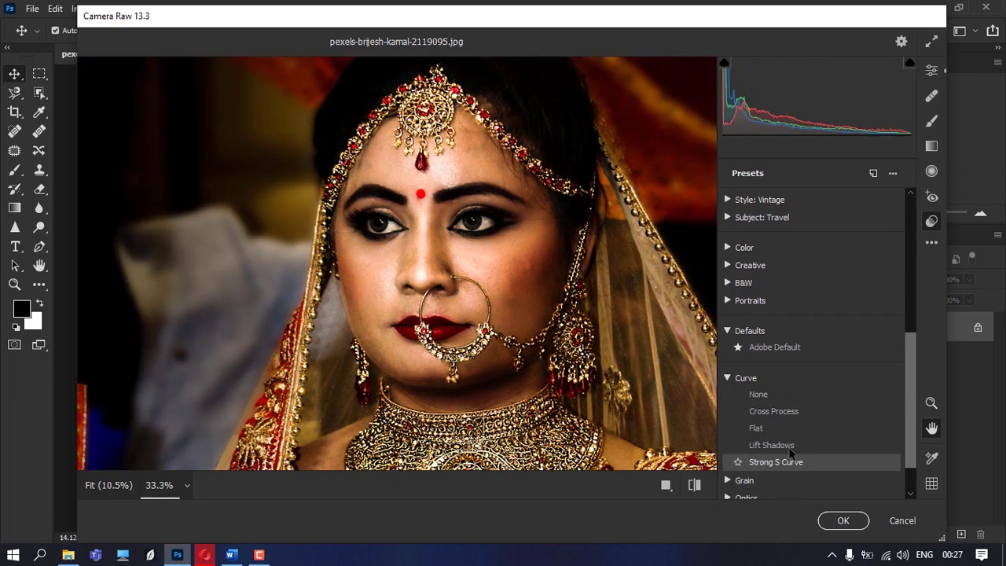
pyautogui.scroll(-2, 759, 424)
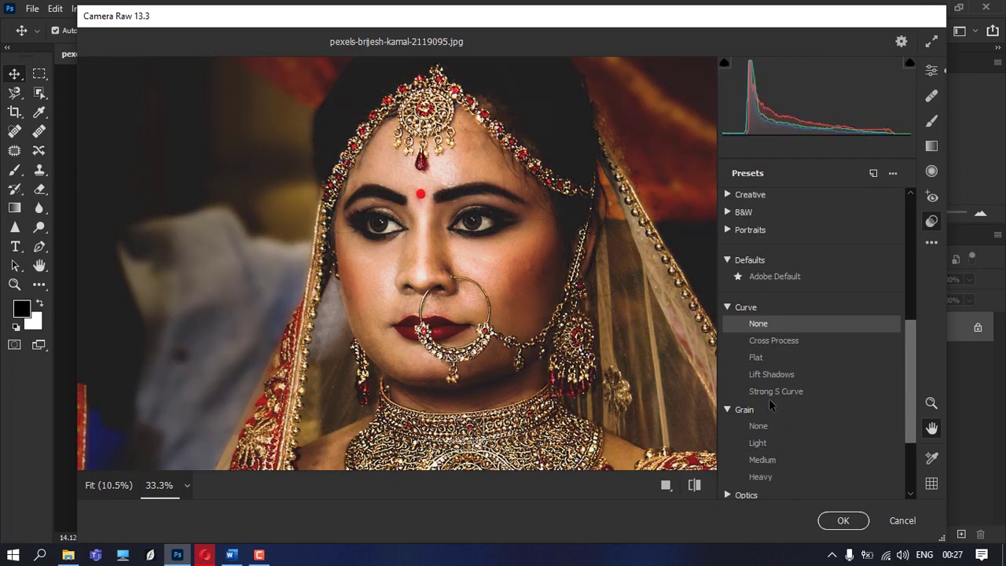
pyautogui.scroll(-1, 751, 412)
pyautogui.scroll(-1, 743, 389)
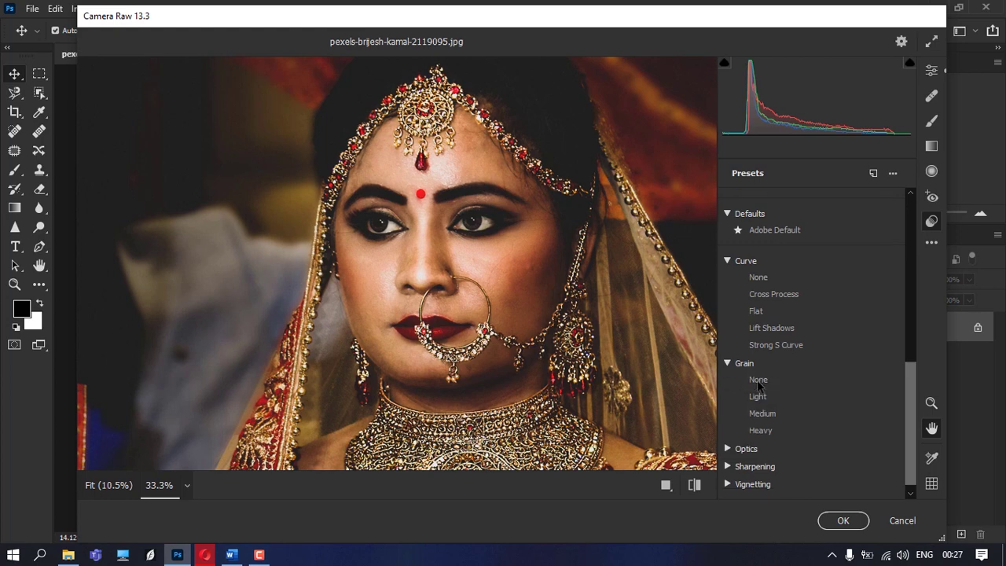
pyautogui.click(728, 466)
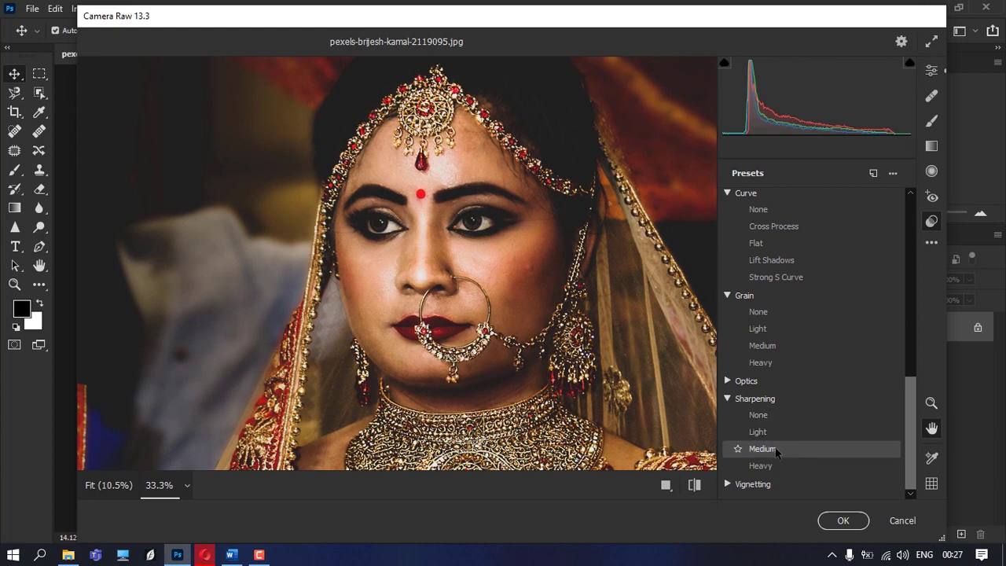
pyautogui.click(776, 448)
pyautogui.click(782, 464)
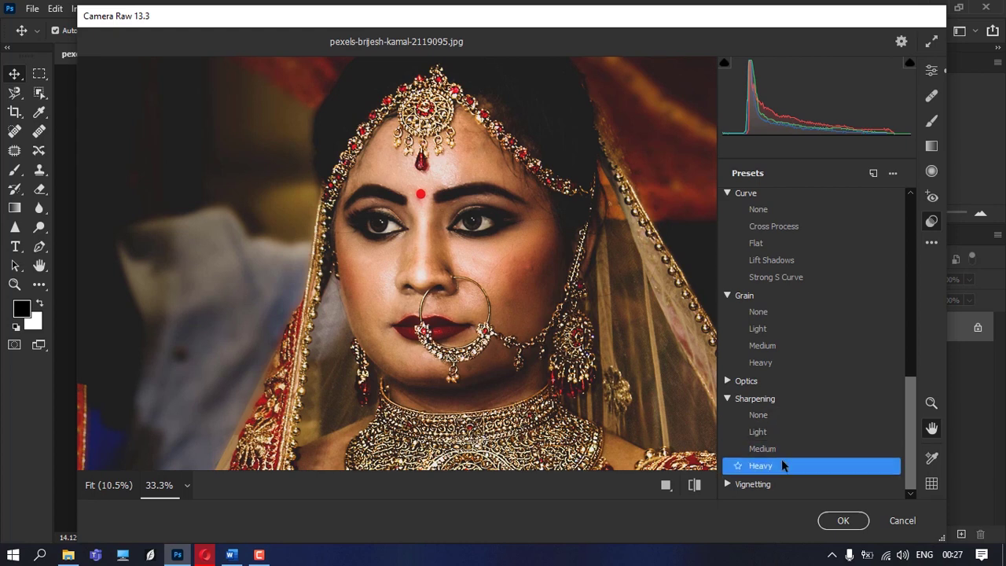
# Step: Collapse the Curve, Grain and Sharpening groups and apply the Adobe Default preset
pyautogui.click(727, 192)
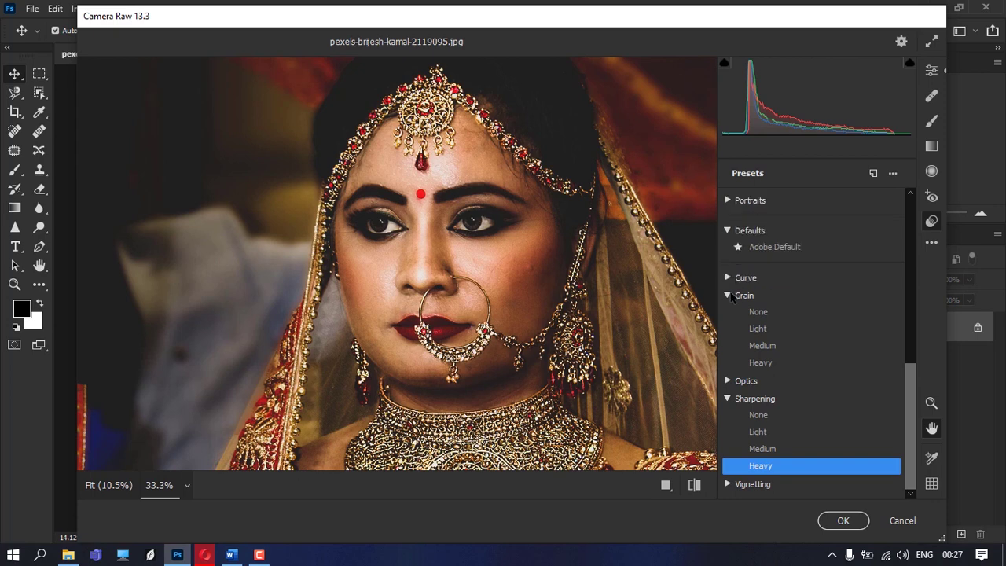
pyautogui.click(728, 295)
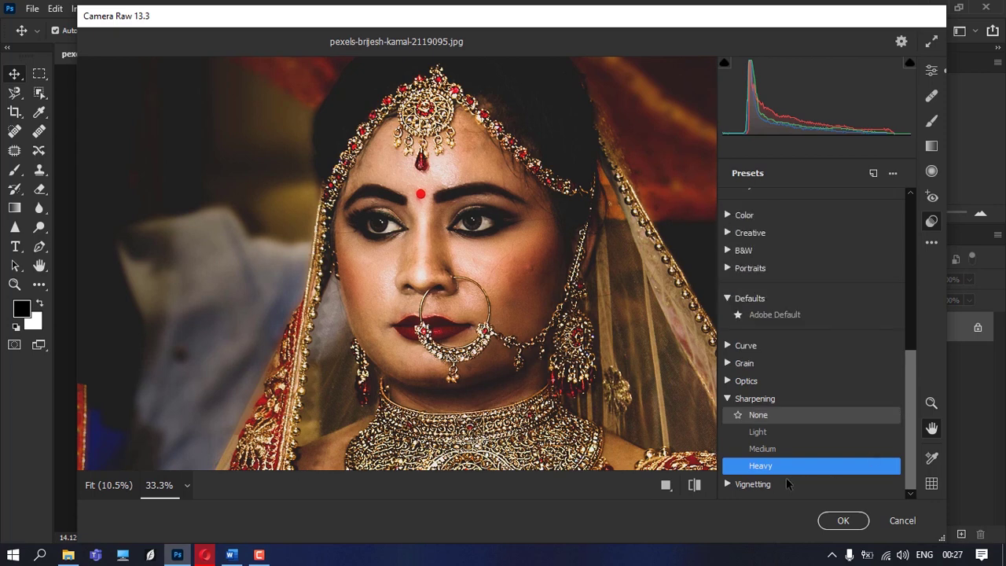
pyautogui.click(727, 399)
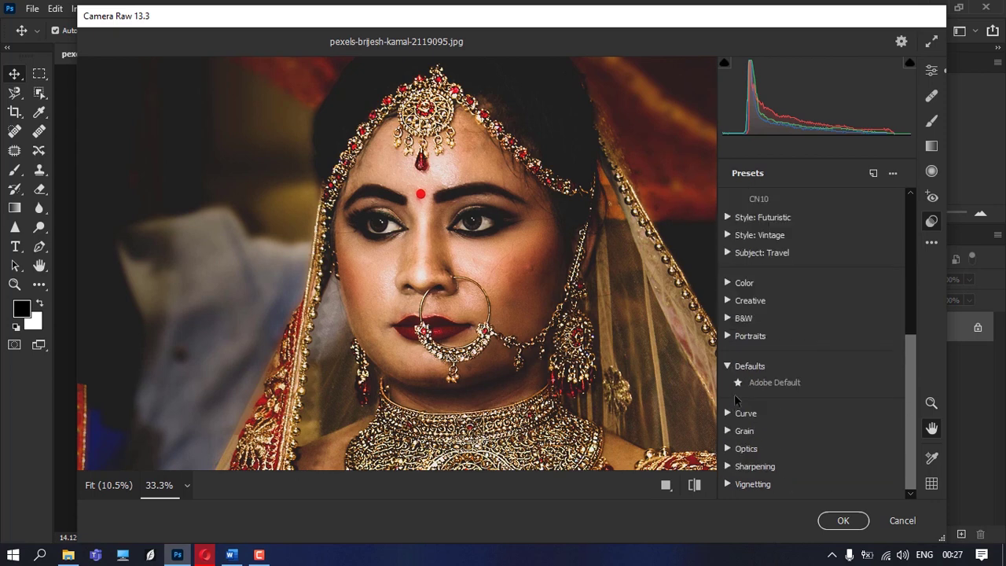
pyautogui.click(778, 384)
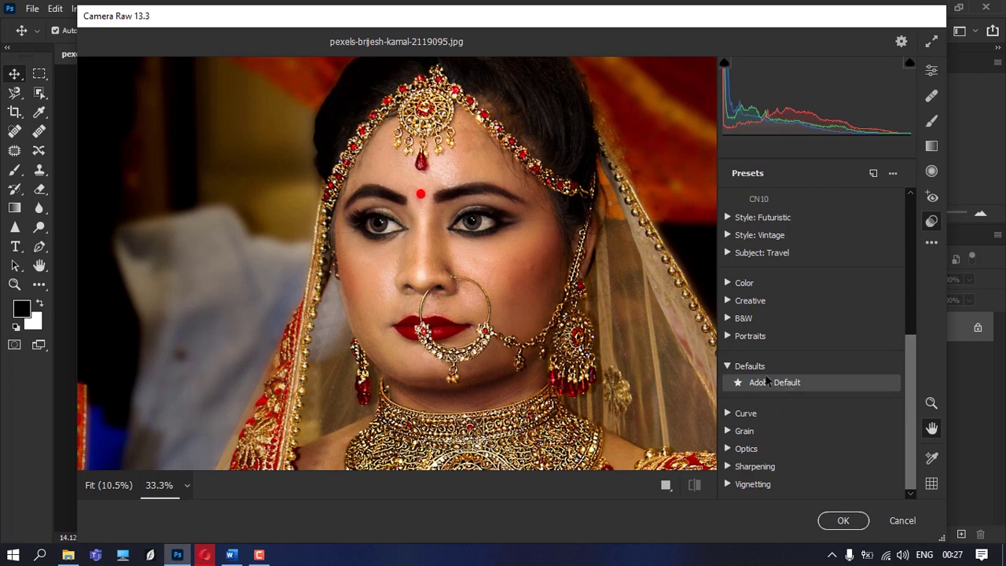
pyautogui.click(755, 382)
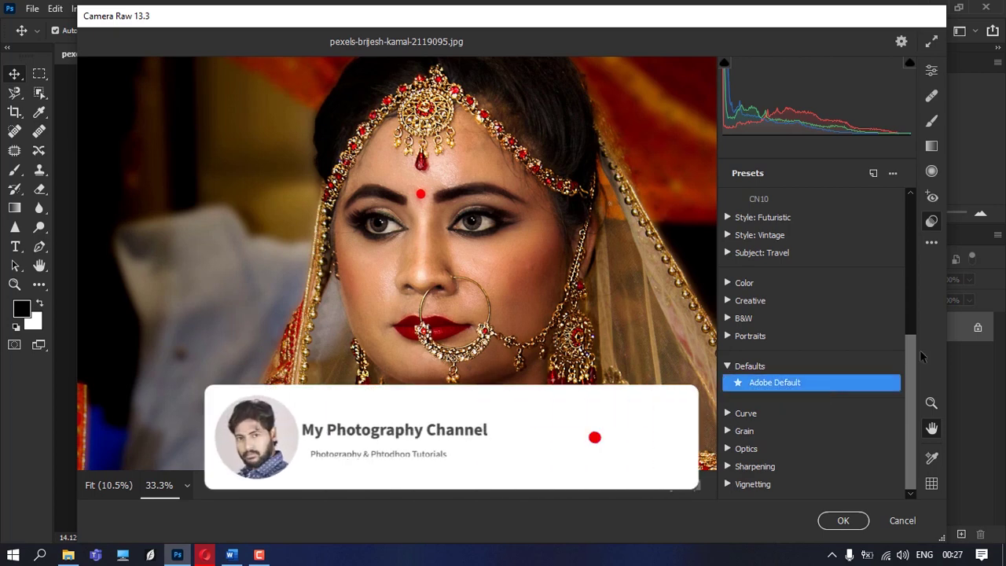
pyautogui.moveTo(914, 374); pyautogui.dragTo(910, 367)
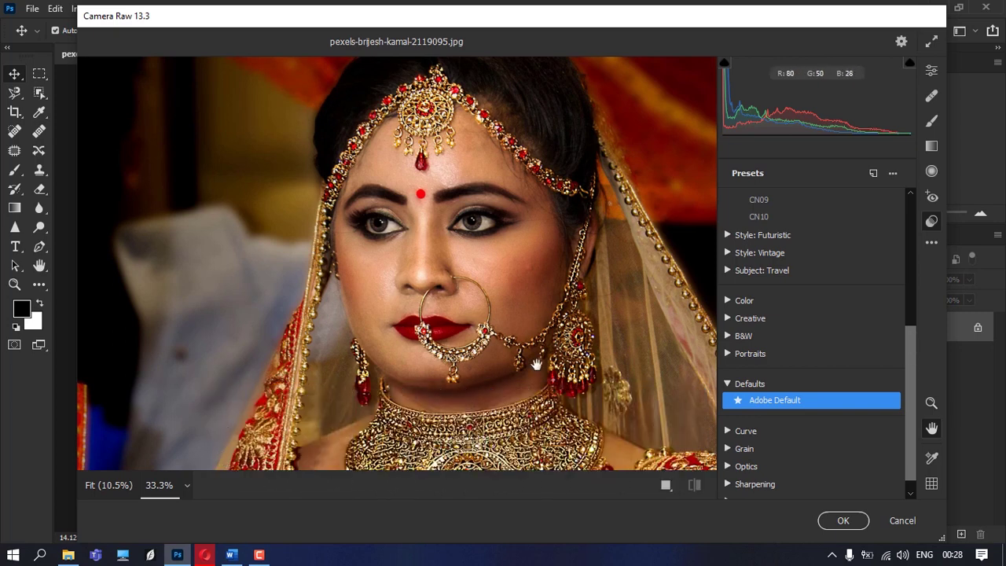
# Step: Fold away the Favorites and Style: Cinematic preset groups in the presets list
pyautogui.scroll(4, 864, 220)
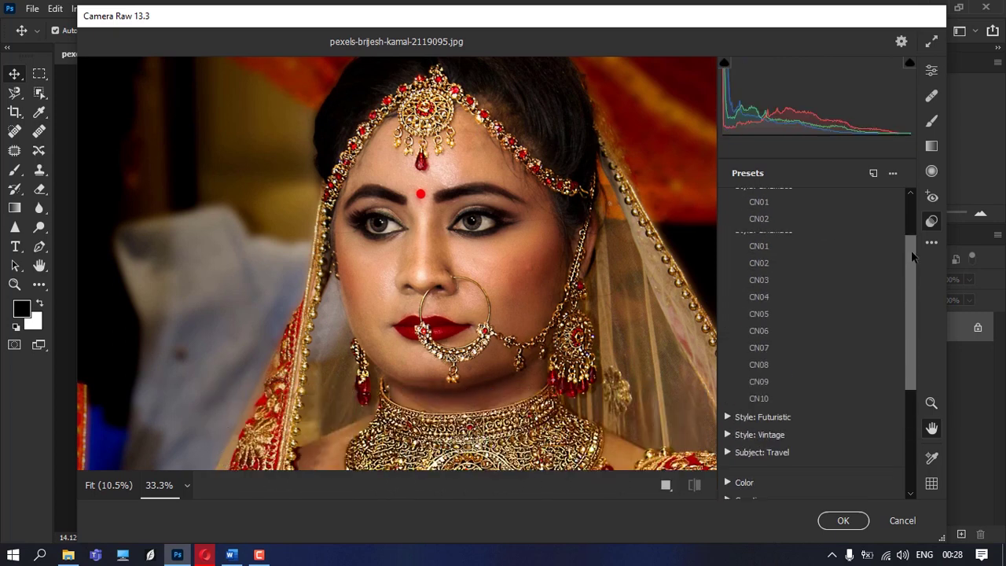
pyautogui.scroll(2, 786, 212)
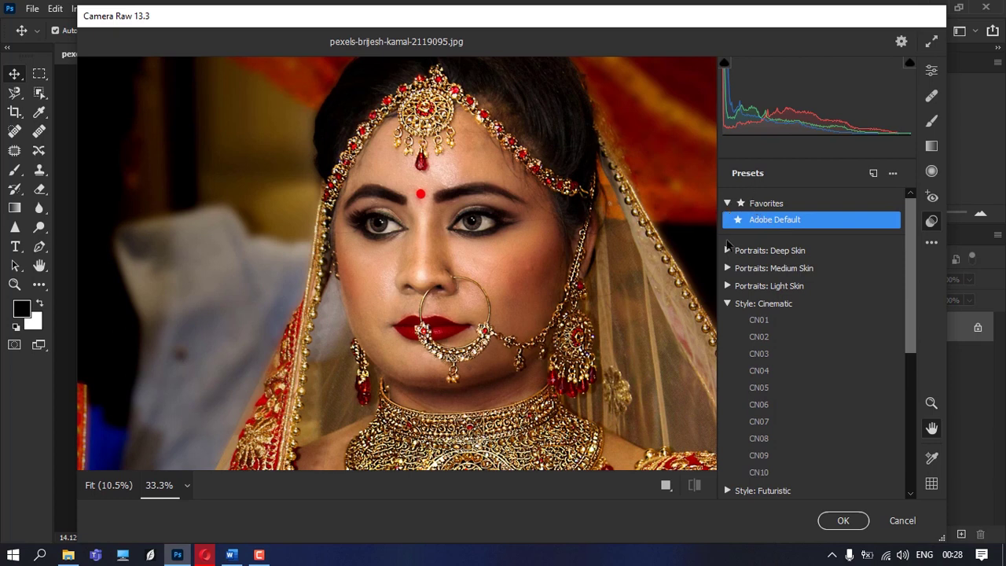
pyautogui.click(727, 203)
pyautogui.click(727, 203)
pyautogui.click(727, 203)
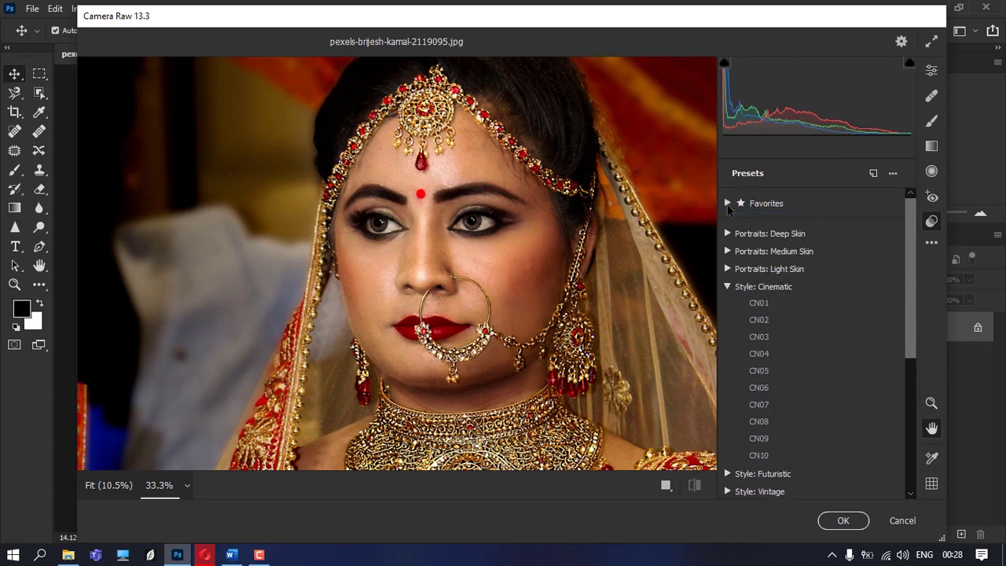
pyautogui.scroll(-5, 910, 245)
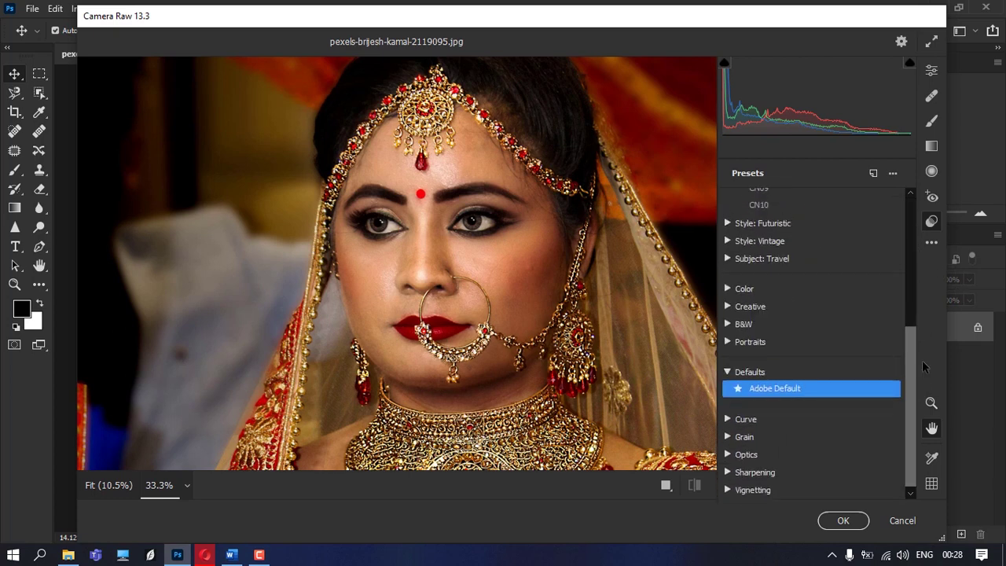
pyautogui.scroll(6, 910, 245)
pyautogui.click(739, 287)
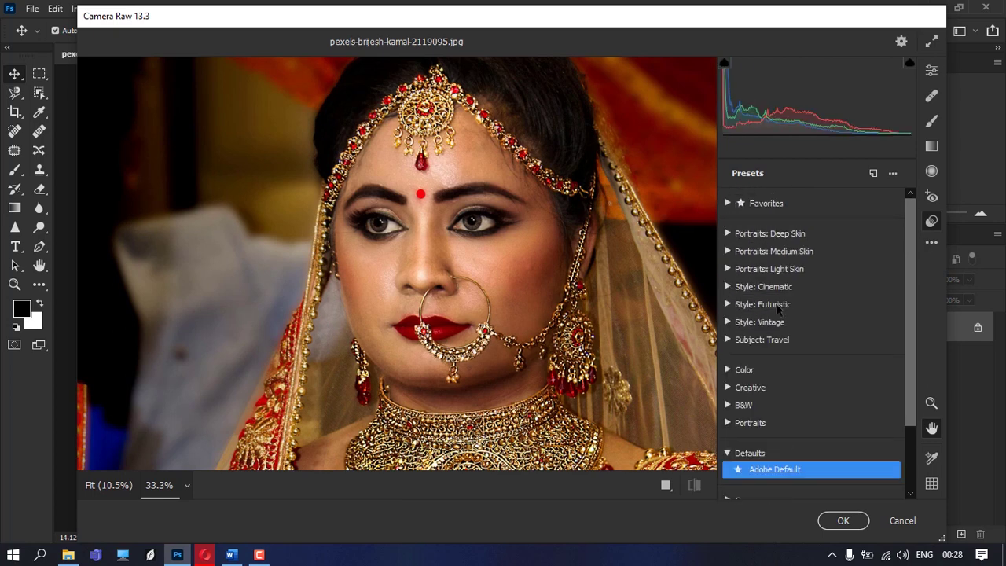
pyautogui.moveTo(908, 262); pyautogui.dragTo(907, 360)
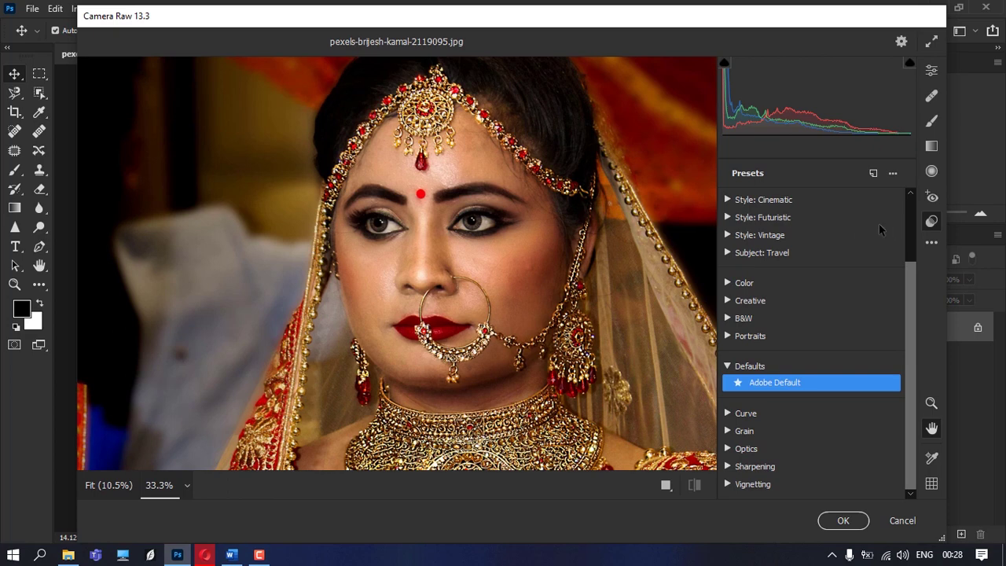
pyautogui.scroll(2, 906, 244)
pyautogui.scroll(3, 906, 244)
pyautogui.scroll(-5, 916, 360)
# Step: Load settings from +PS RG 01.xmp in Desktop\ACR camera raw effter\ACR Files
pyautogui.click(932, 244)
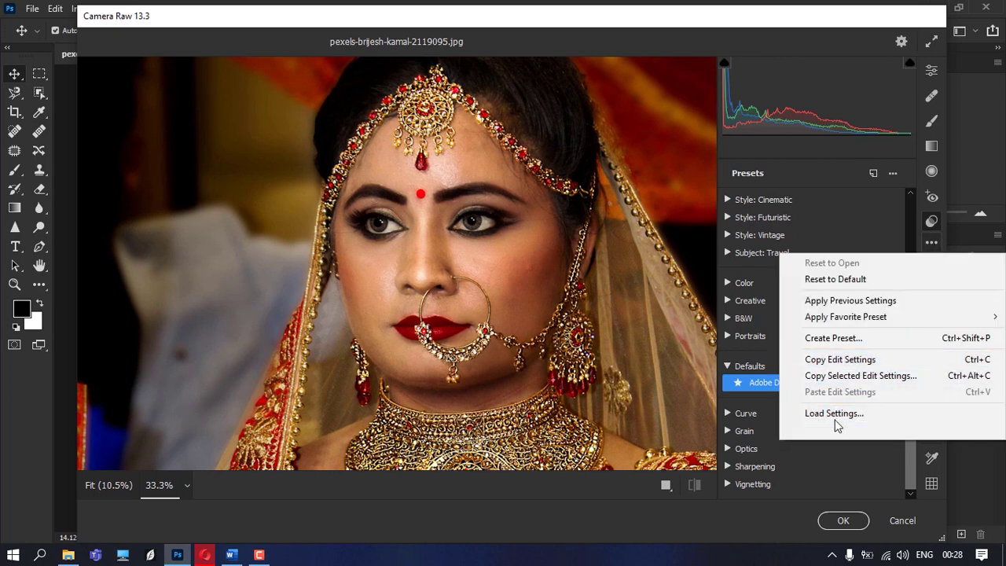
pyautogui.click(847, 417)
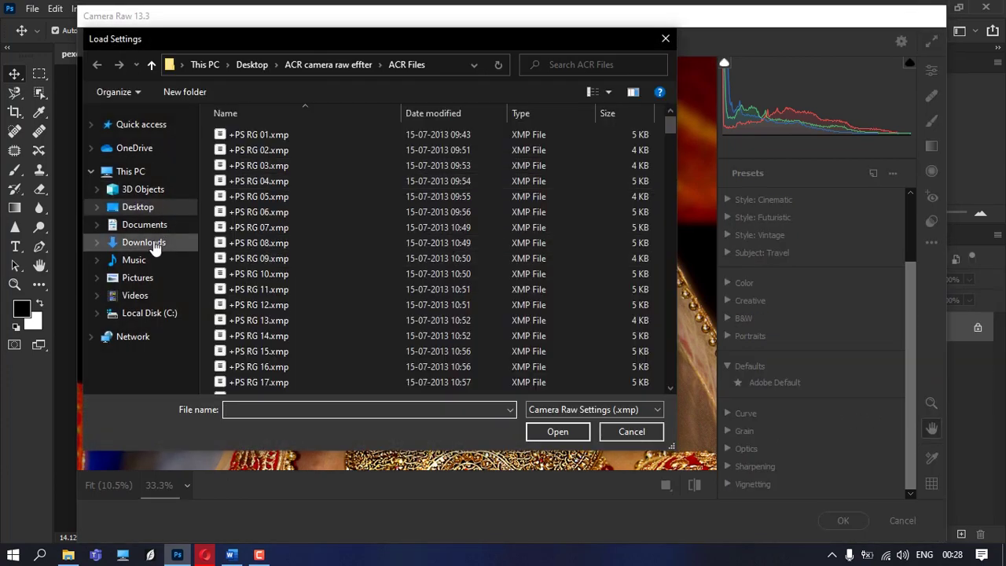
pyautogui.click(251, 66)
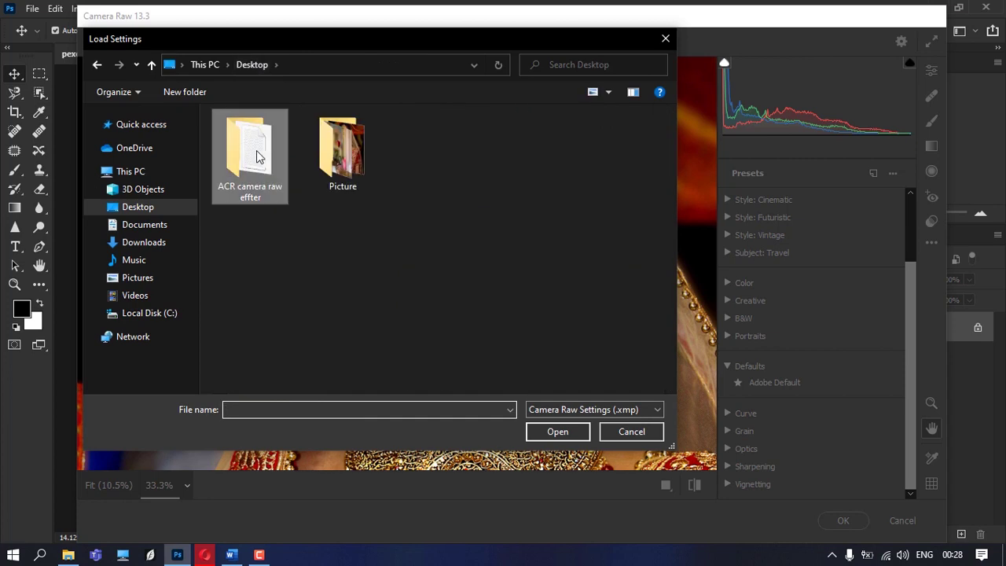
pyautogui.doubleClick(259, 157)
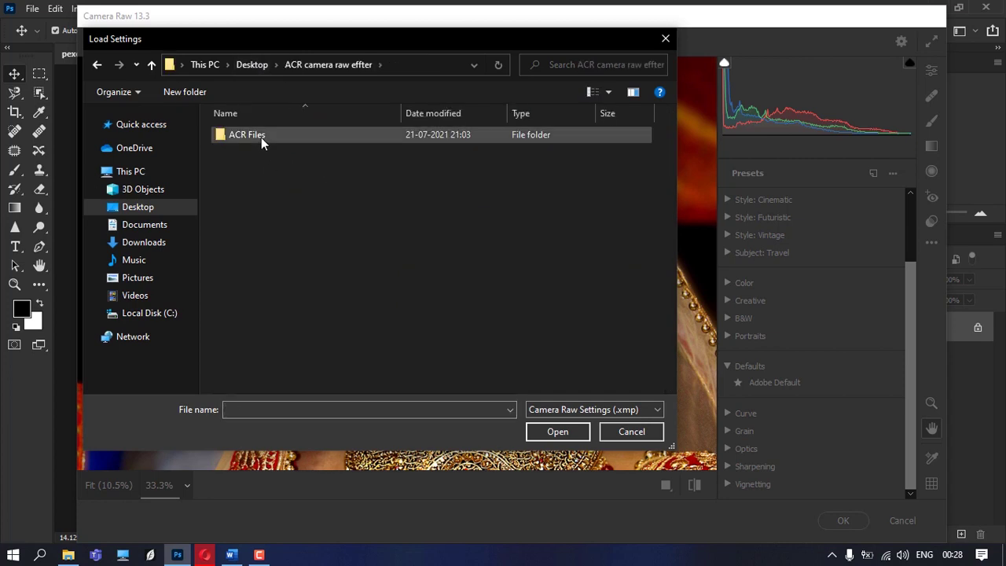
pyautogui.doubleClick(268, 139)
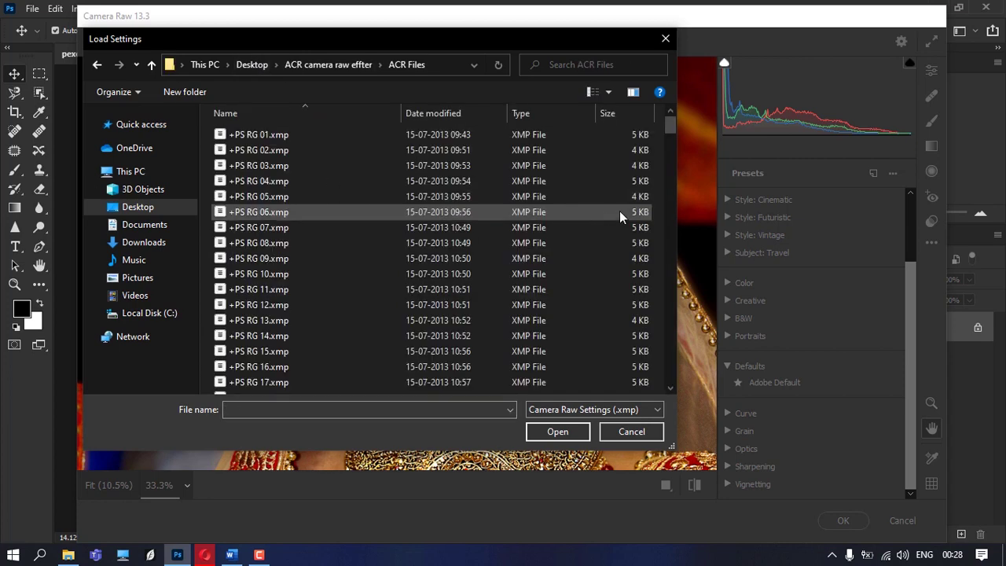
pyautogui.click(262, 138)
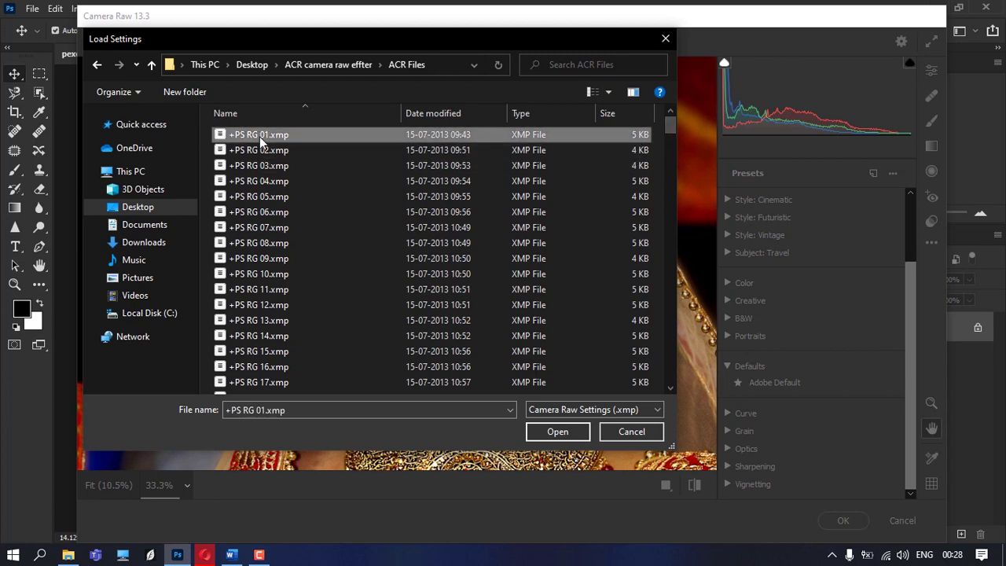
pyautogui.click(551, 434)
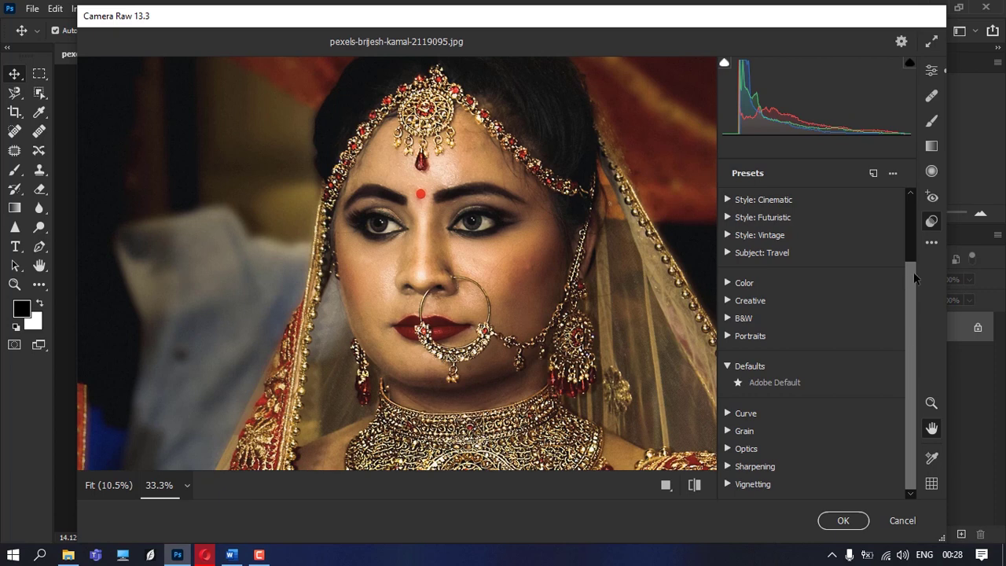
# Step: Cancel Camera Raw without keeping changes, confirm, and quit Photoshop
pyautogui.click(931, 244)
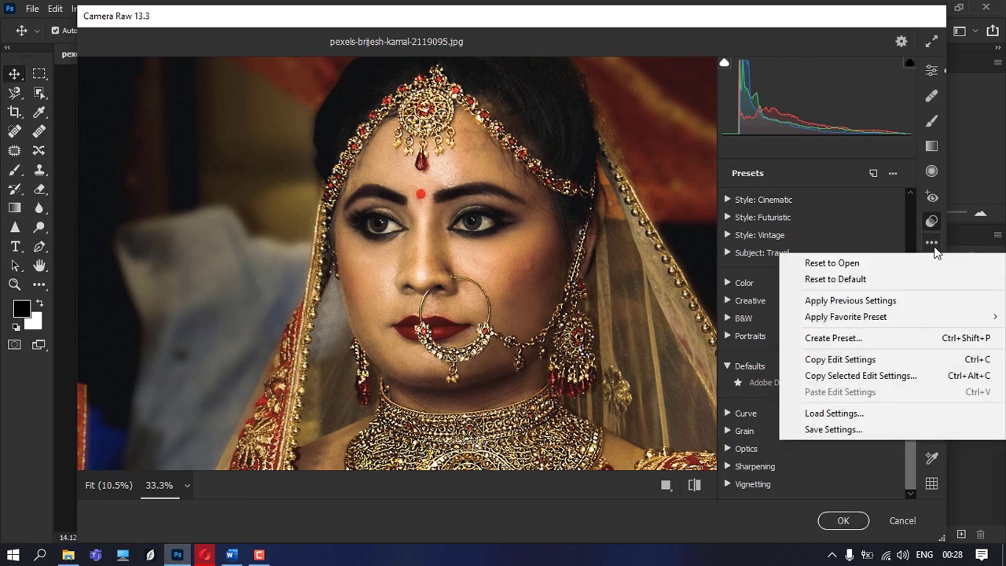
pyautogui.click(917, 484)
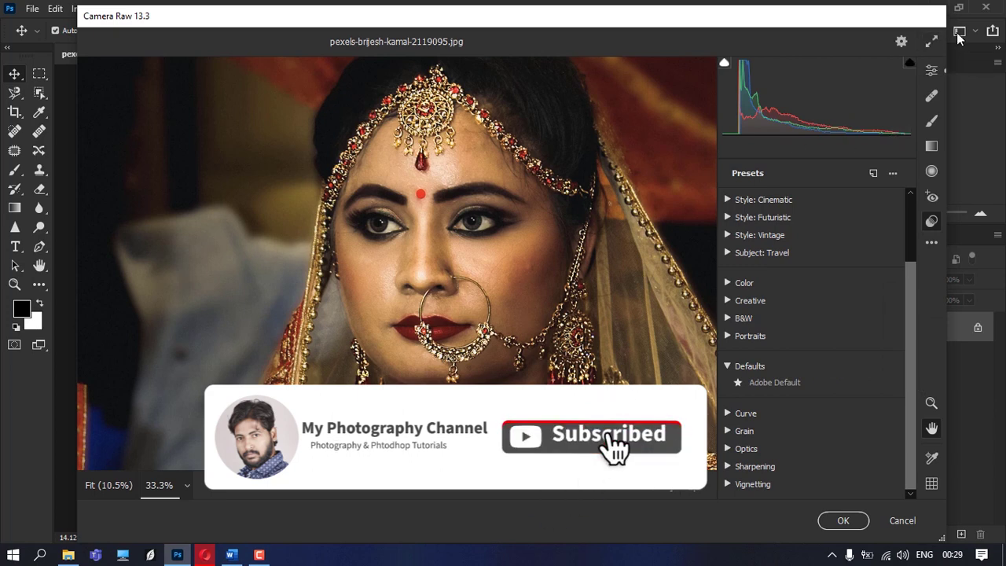
pyautogui.click(902, 520)
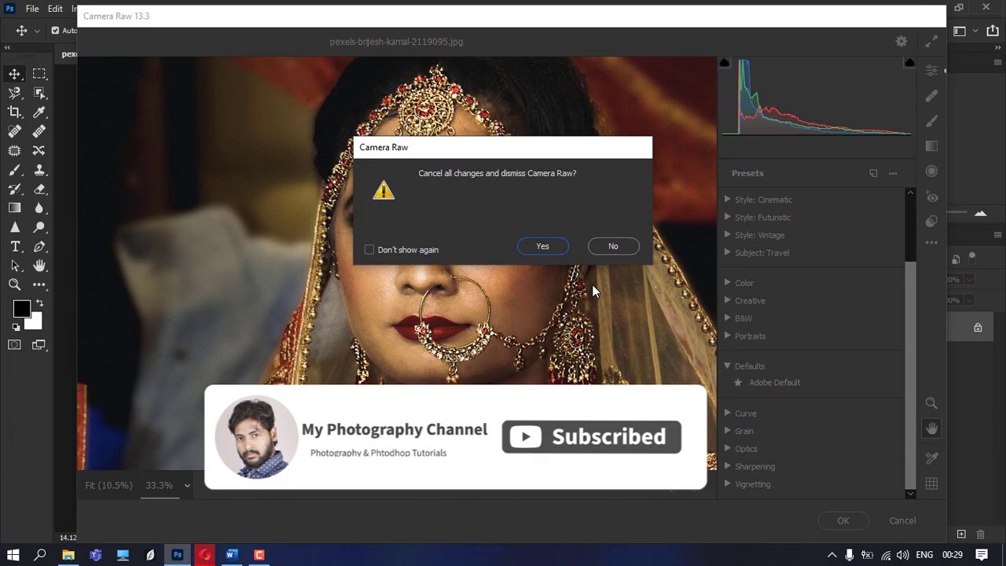
pyautogui.click(538, 244)
pyautogui.click(986, 7)
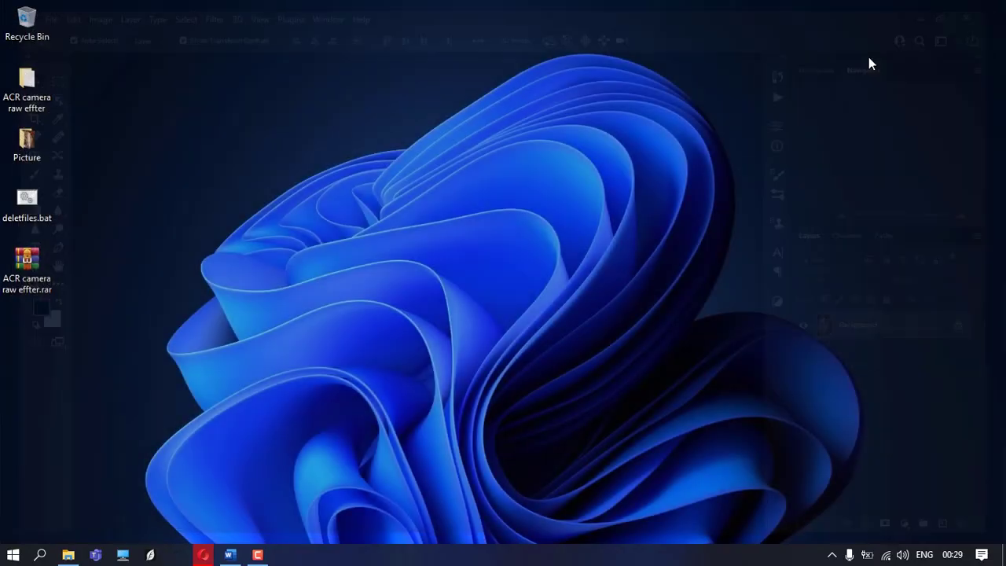
# Step: Refresh the desktop, then browse File Explorer to ACR camera raw effter > ACR Files
pyautogui.rightClick(469, 206)
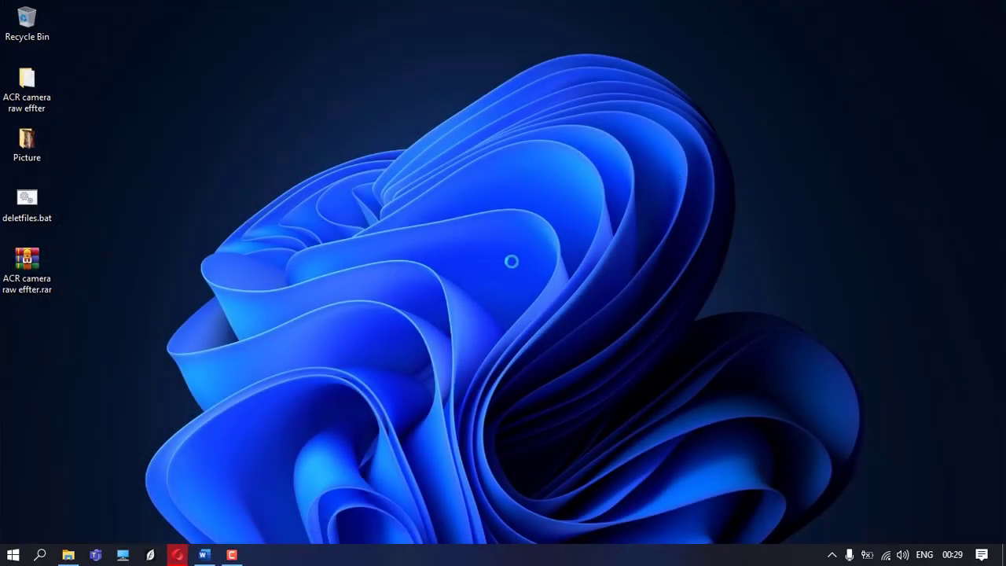
pyautogui.click(527, 249)
pyautogui.click(69, 555)
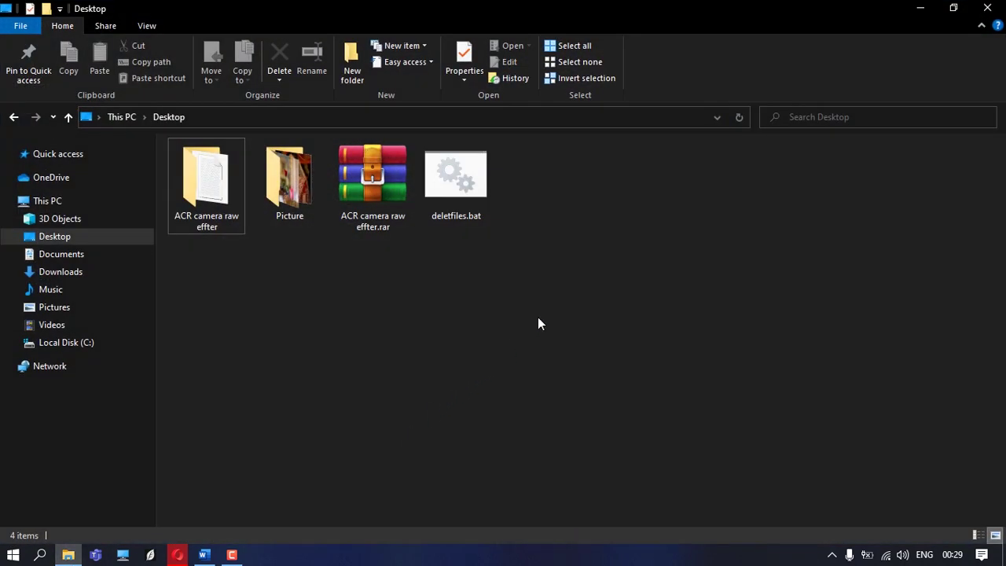
pyautogui.doubleClick(212, 187)
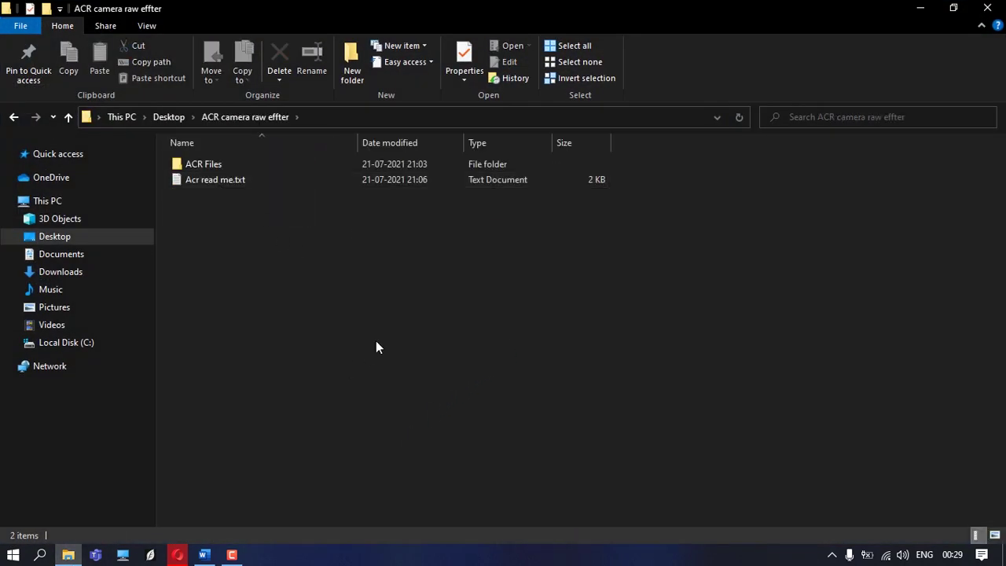
pyautogui.doubleClick(227, 165)
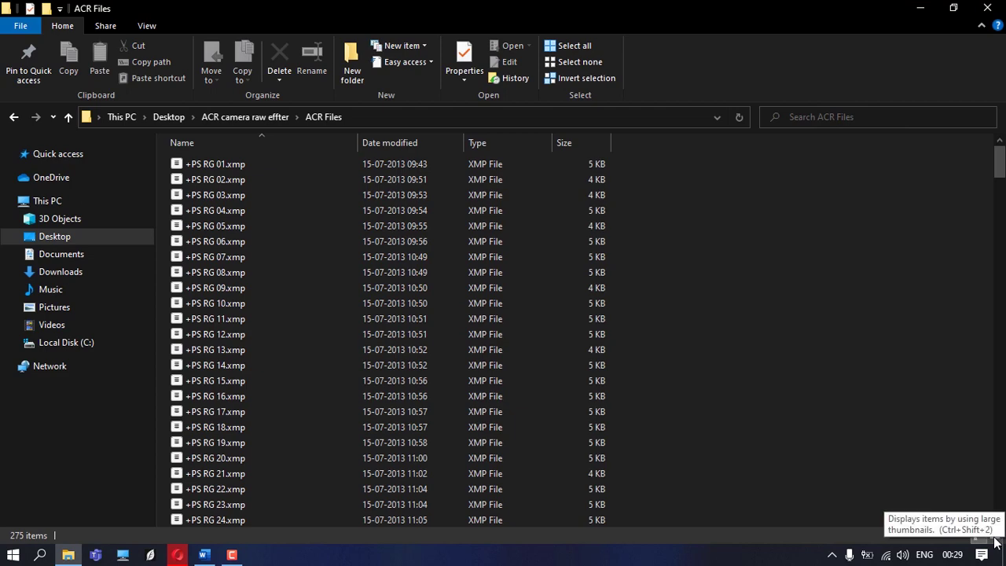
# Step: Show the ACR Files presets as Large icons and select +PS RG 01.xmp
pyautogui.click(142, 29)
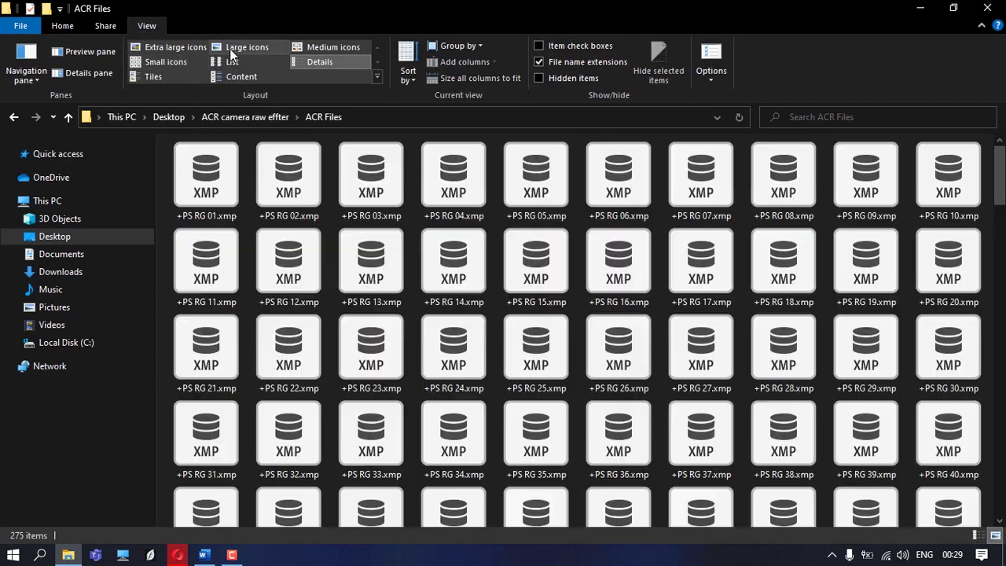
pyautogui.click(240, 47)
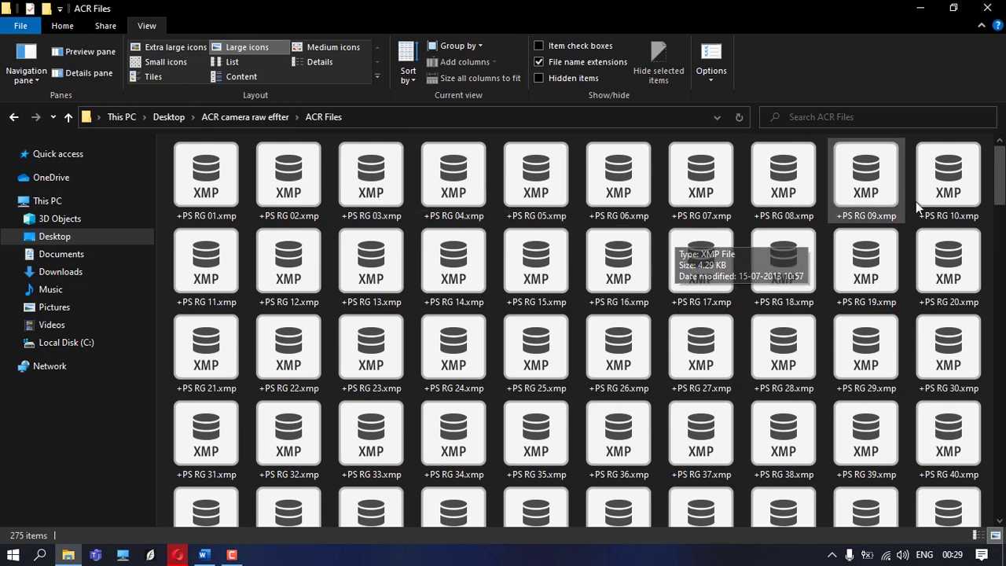
pyautogui.moveTo(998, 190)
pyautogui.mouseDown()
pyautogui.moveTo(998, 261)
pyautogui.moveTo(998, 169)
pyautogui.mouseUp()
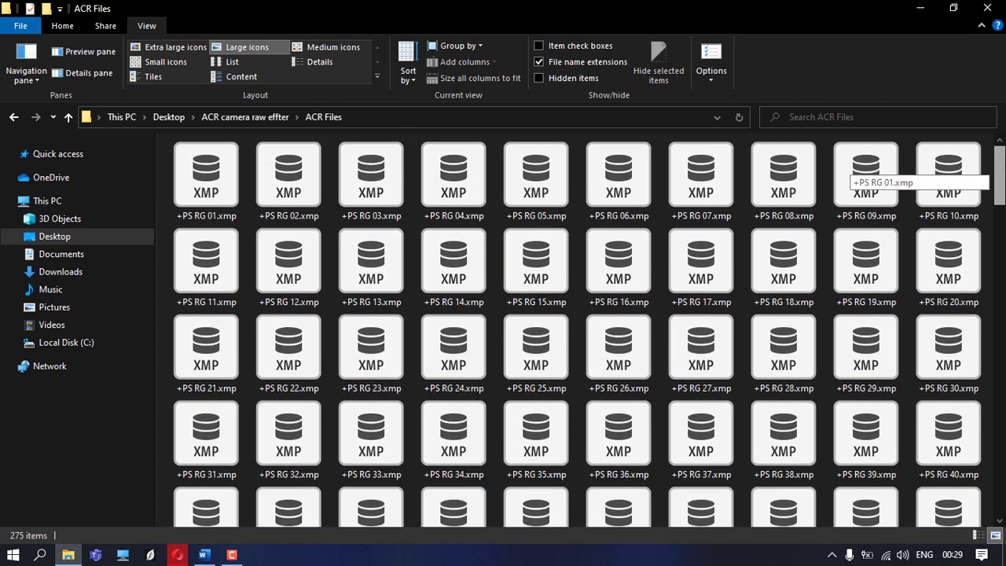
pyautogui.click(240, 187)
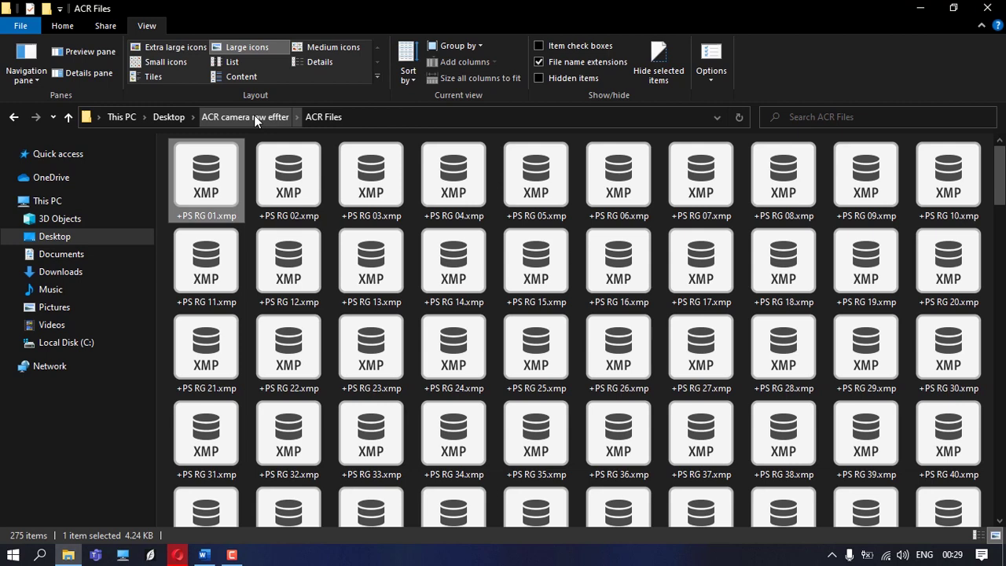
# Step: Open Acr read me.txt from ACR camera raw effter and read its preset install instructions
pyautogui.click(254, 117)
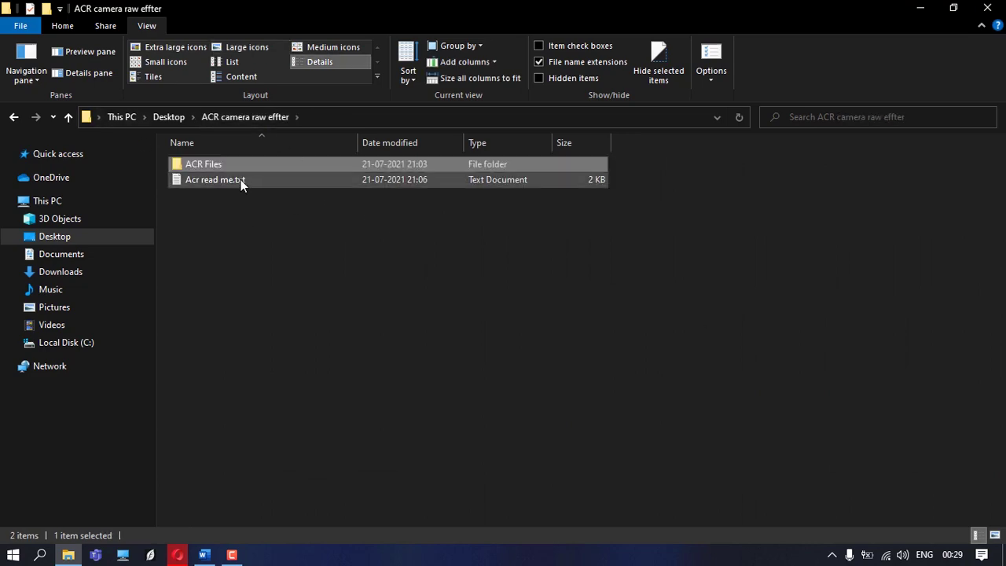
pyautogui.click(241, 179)
pyautogui.click(252, 214)
pyautogui.click(242, 179)
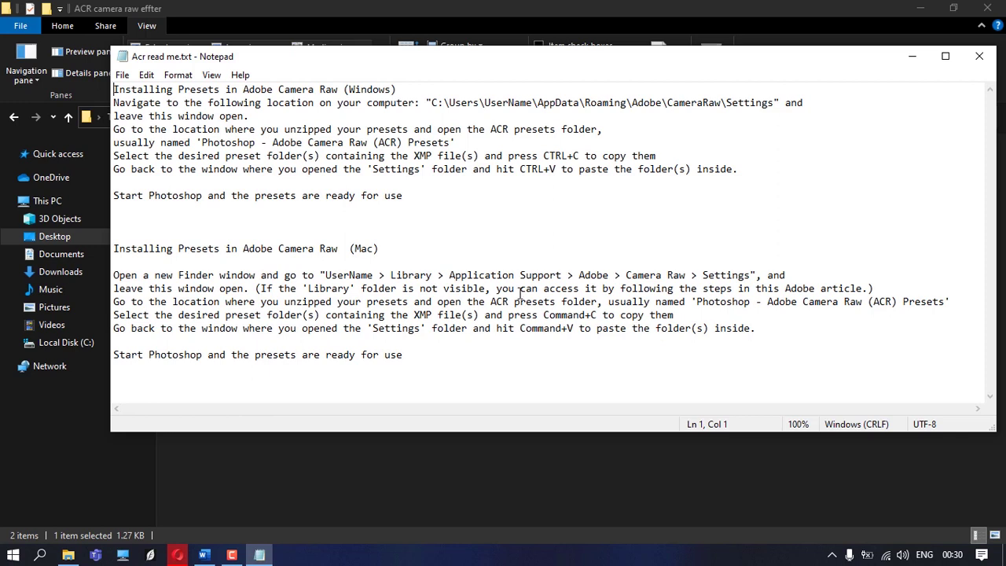
pyautogui.click(499, 470)
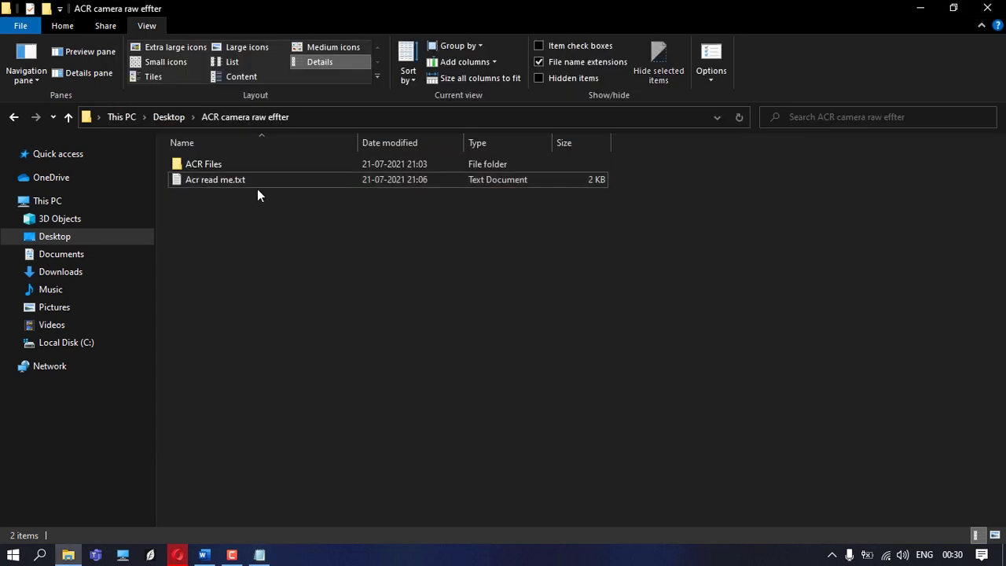
# Step: Browse to the user's profile folder under Local Disk (C:) > Users, then bring the readme back
pyautogui.click(63, 202)
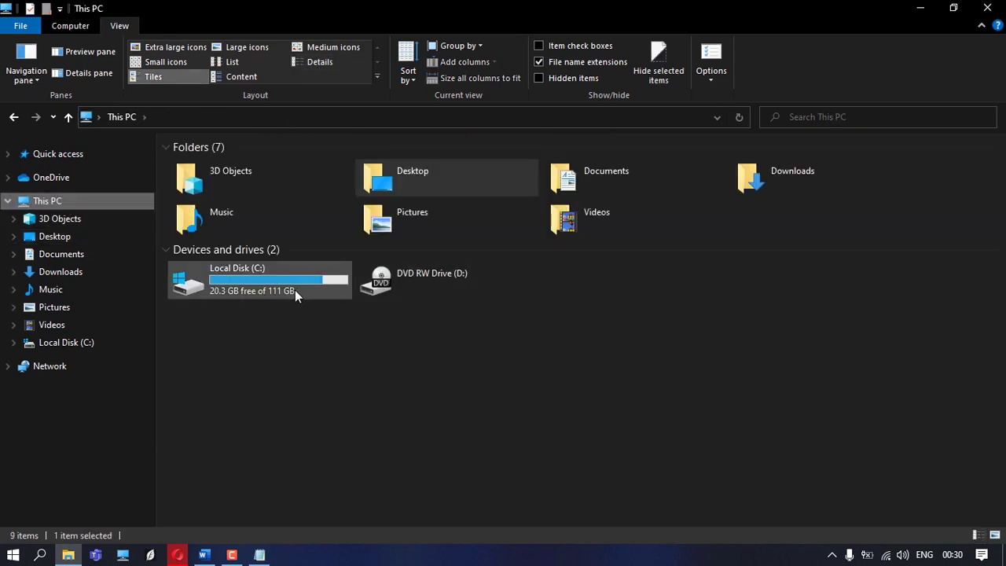
pyautogui.click(294, 290)
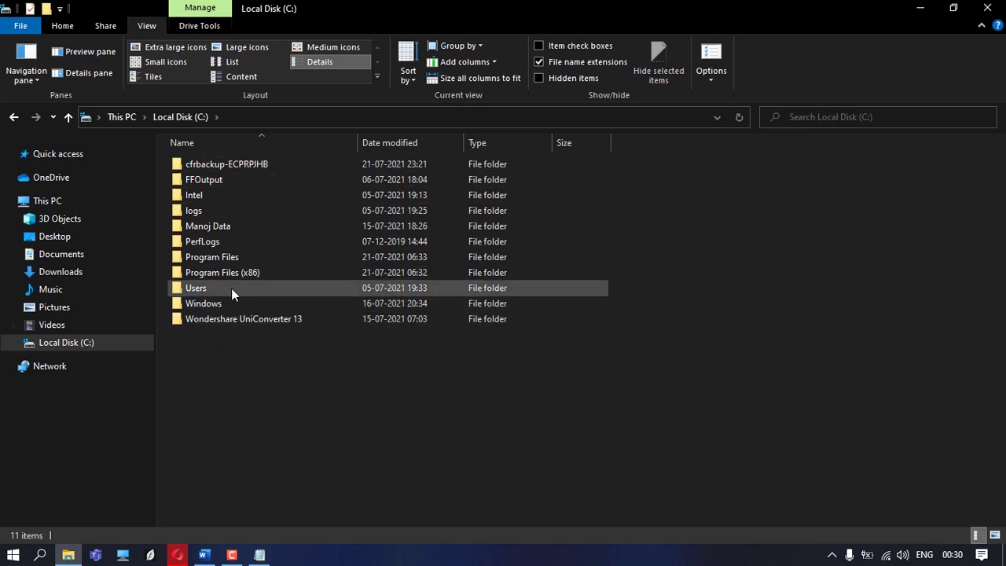
pyautogui.doubleClick(231, 287)
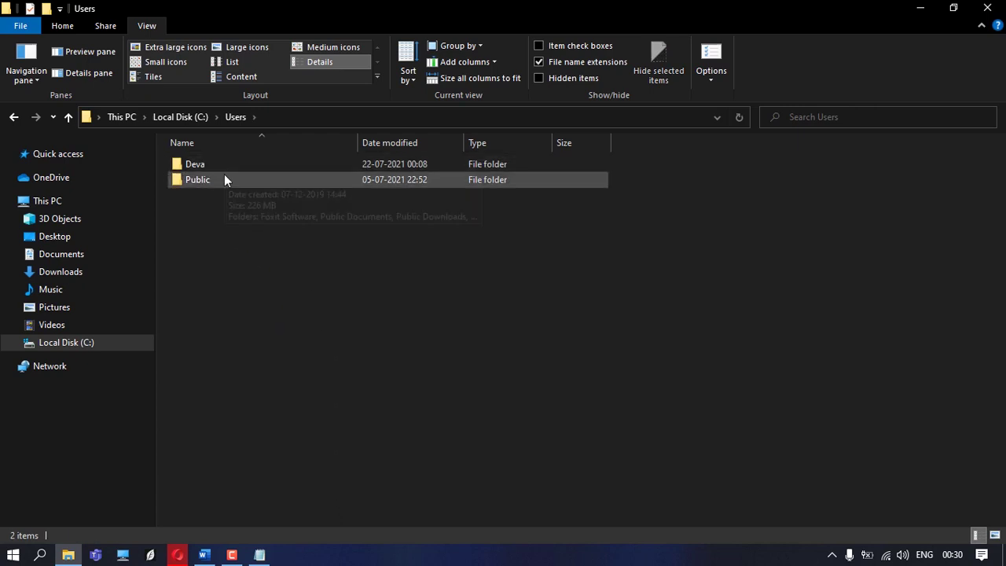
pyautogui.moveTo(195, 164)
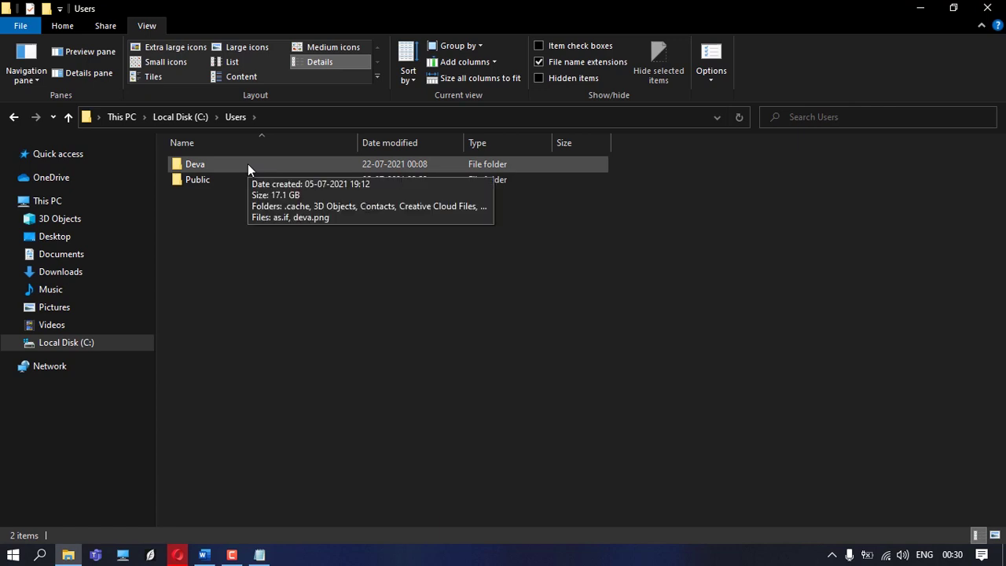
pyautogui.doubleClick(247, 163)
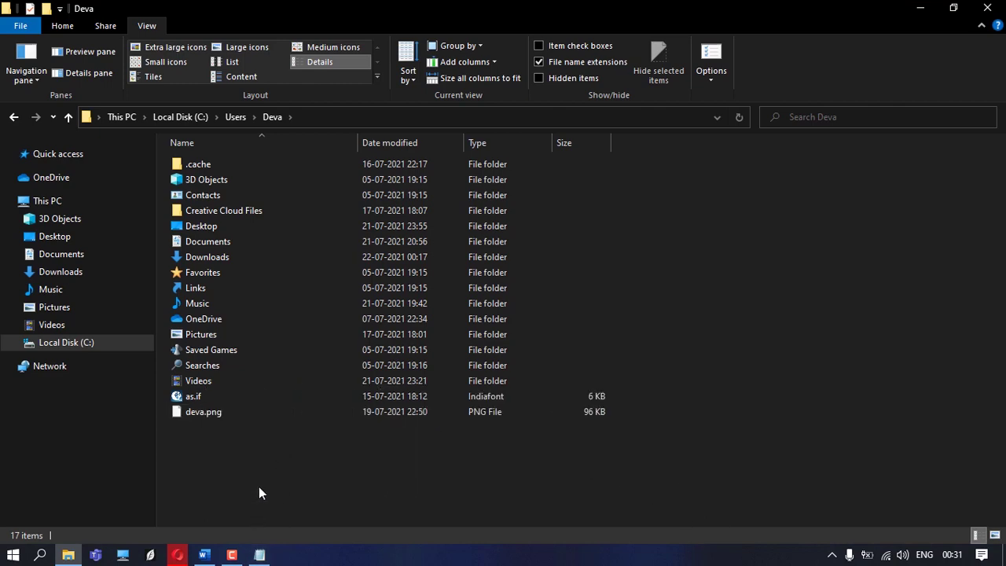
pyautogui.click(259, 555)
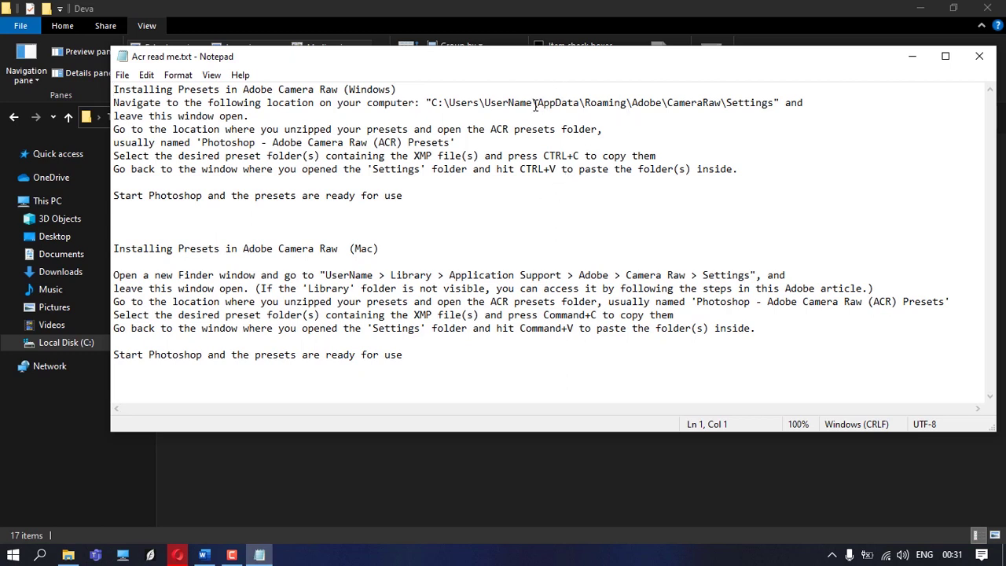
# Step: Copy the \AppData\Roaming\Adobe\CameraRaw\Settings path from the readme to the clipboard
pyautogui.moveTo(533, 103); pyautogui.dragTo(776, 105)
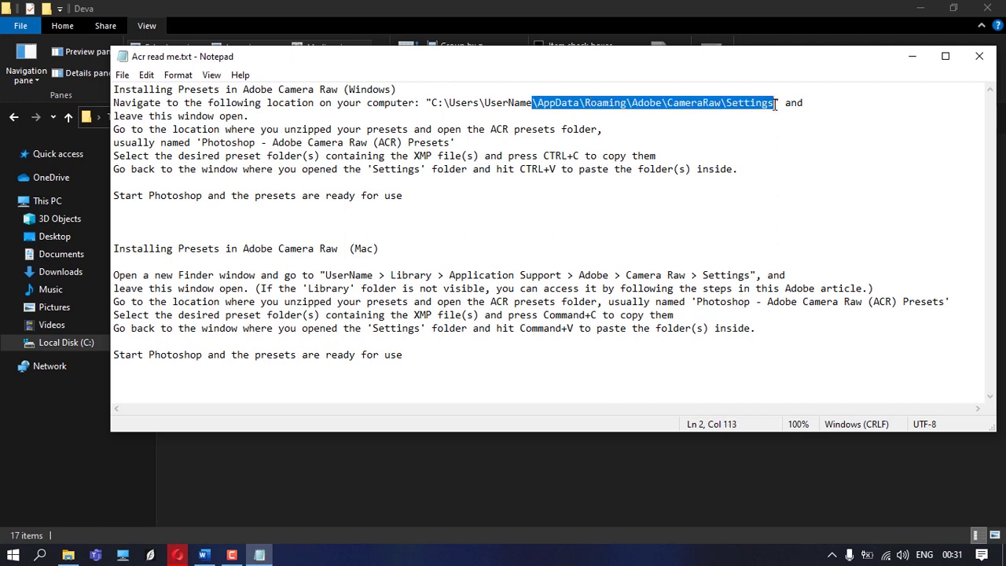
pyautogui.rightClick(730, 103)
pyautogui.click(757, 150)
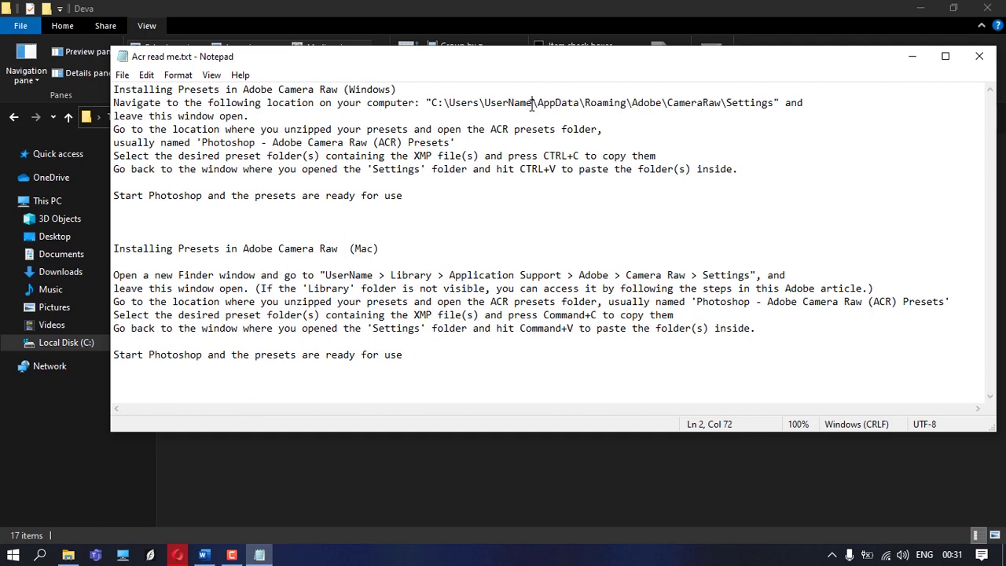
pyautogui.moveTo(532, 103); pyautogui.dragTo(775, 104)
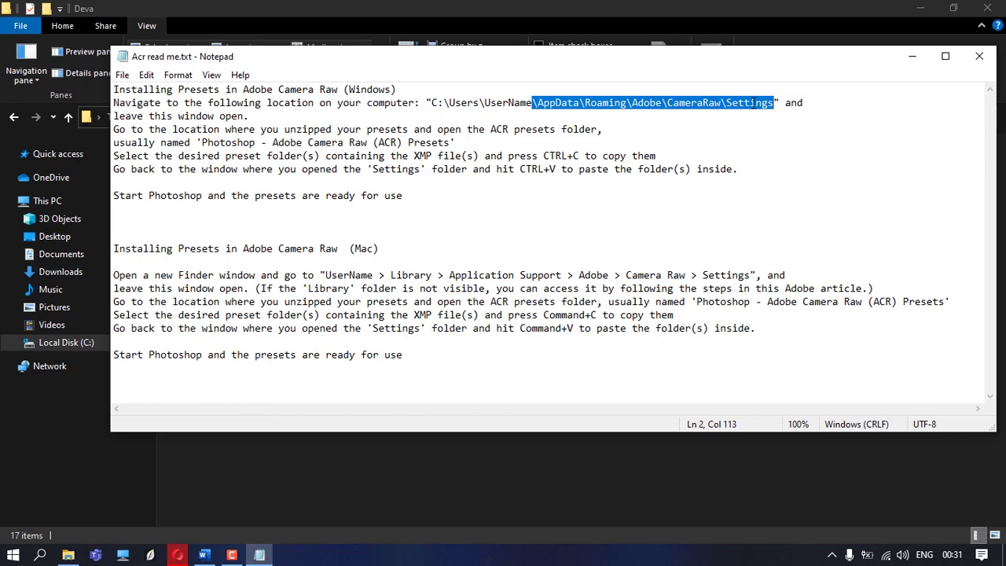
pyautogui.rightClick(753, 103)
pyautogui.click(792, 151)
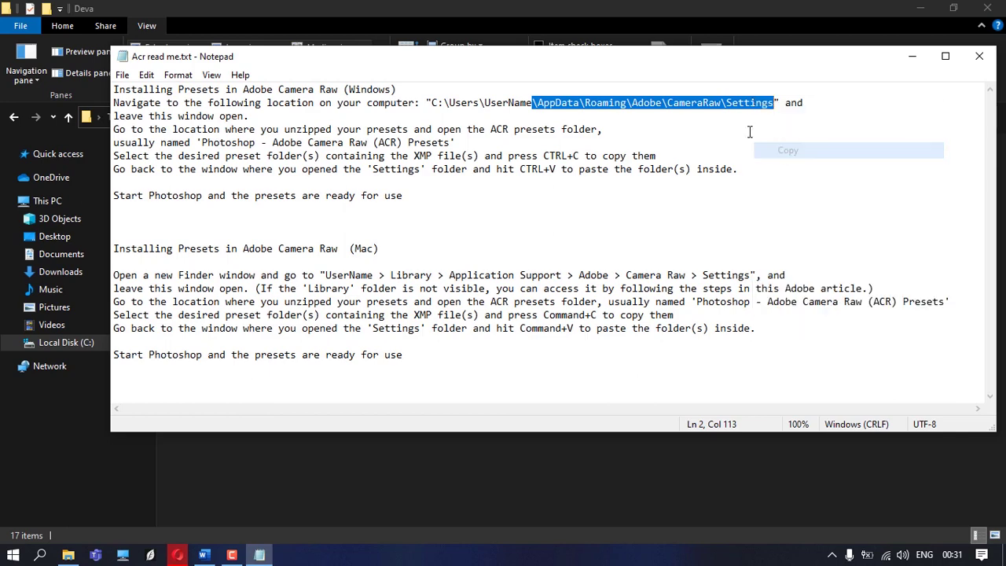
pyautogui.click(703, 5)
# Step: Append the copied path to the user folder address, open CameraRaw\Settings, then minimize Explorer
pyautogui.click(347, 116)
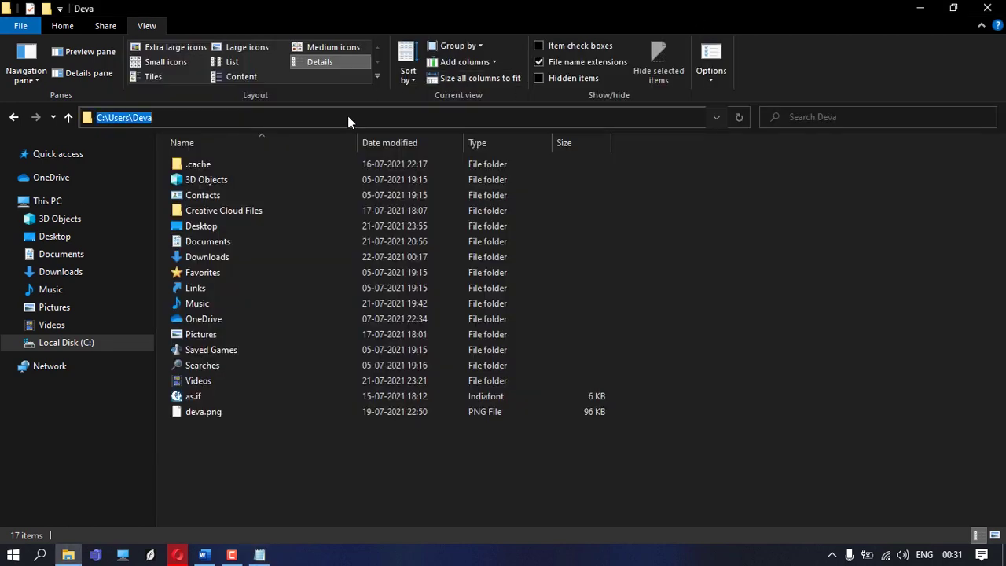
pyautogui.click(164, 118)
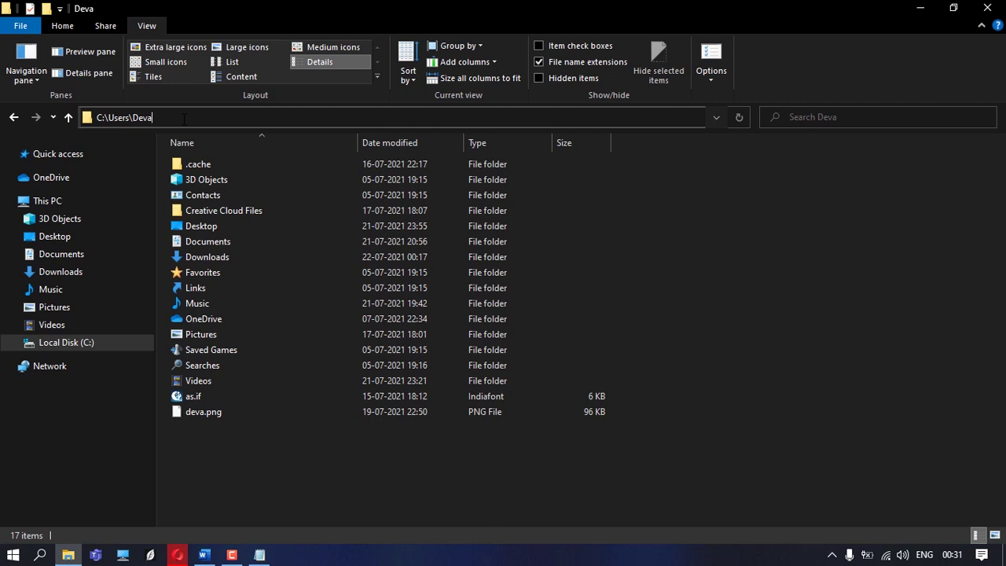
pyautogui.hotkey('ctrl', 'v')
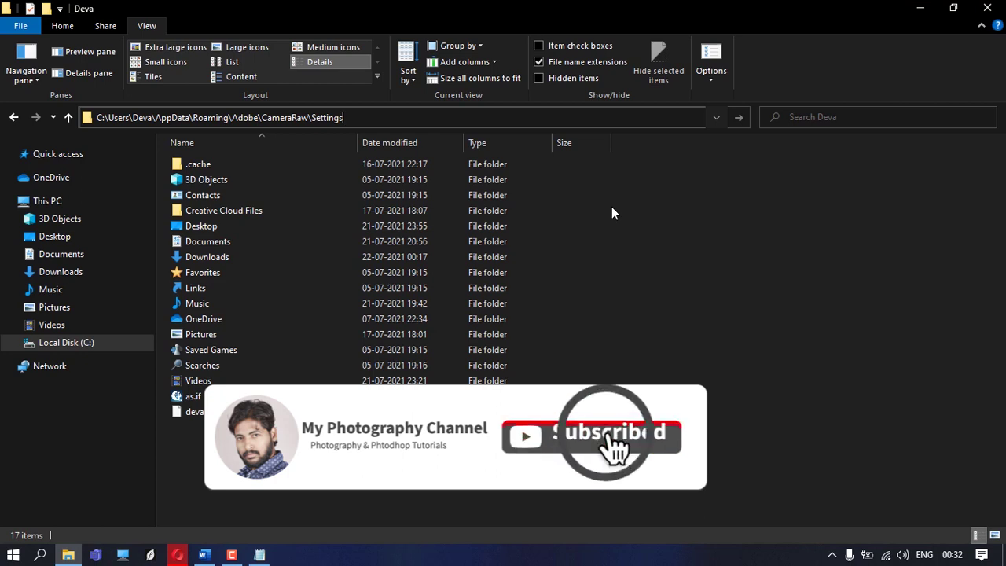
pyautogui.click(743, 118)
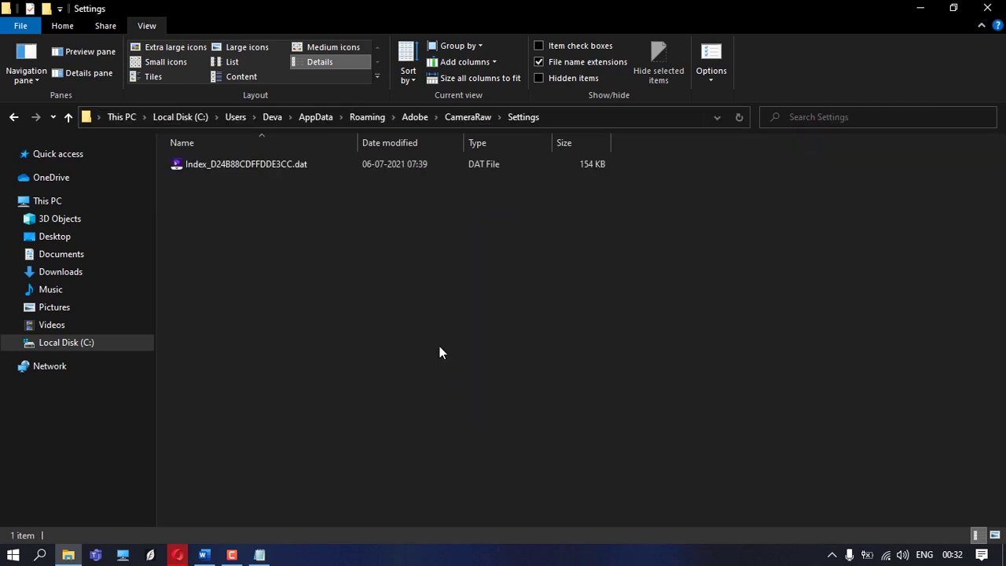
pyautogui.click(921, 10)
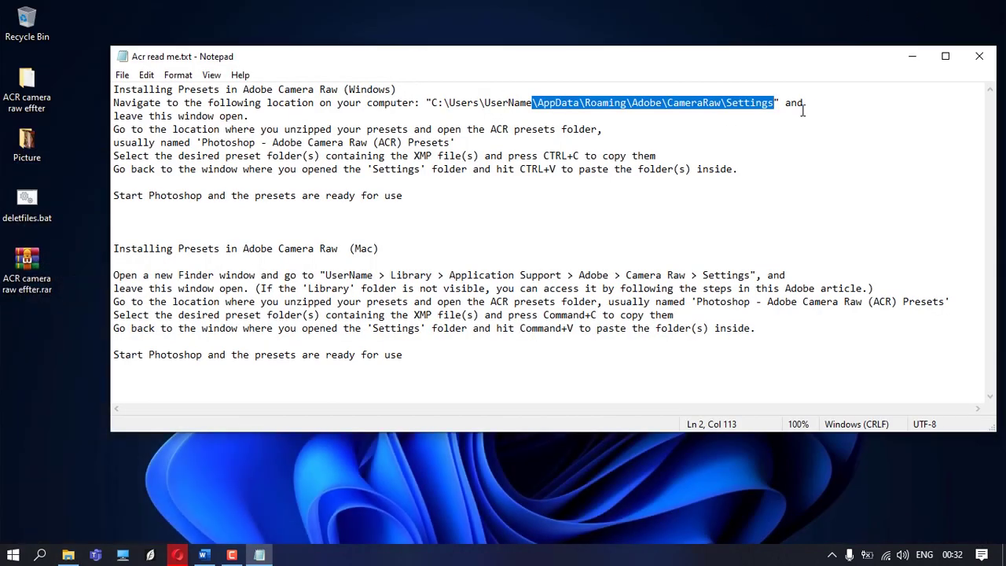
# Step: Copy all 275 XMP presets in ACR Files, then bring back the CameraRaw Settings window
pyautogui.click(911, 56)
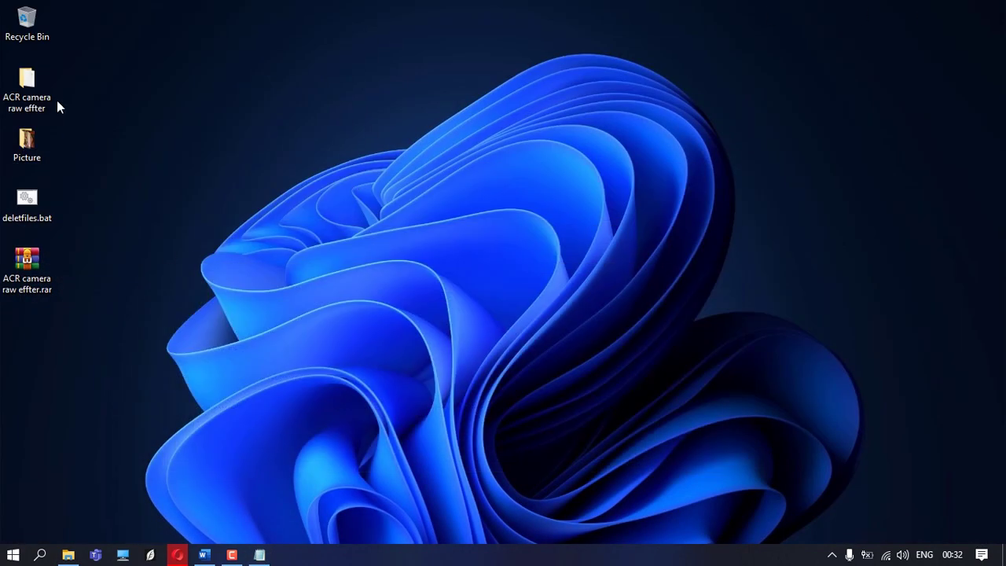
pyautogui.doubleClick(32, 84)
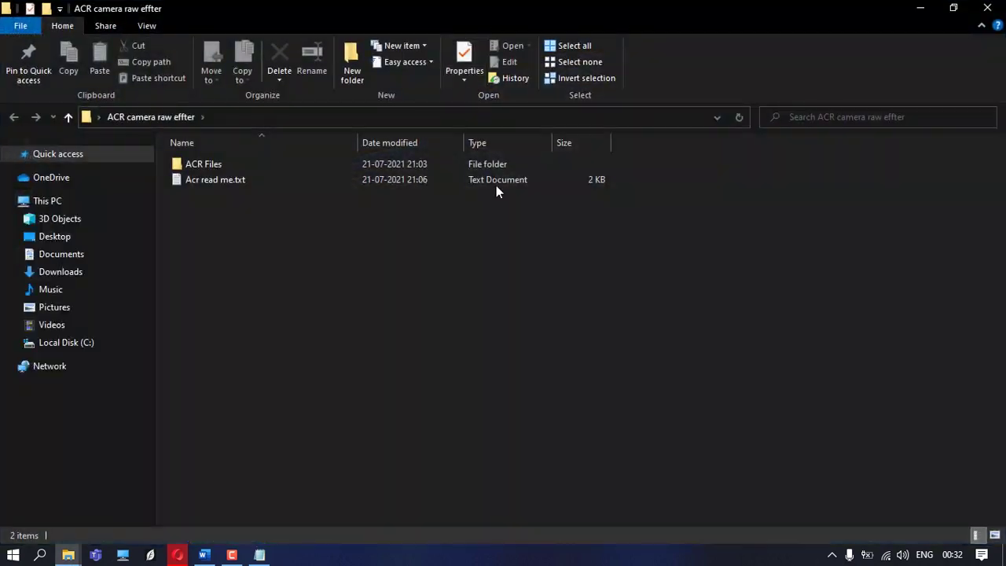
pyautogui.doubleClick(242, 162)
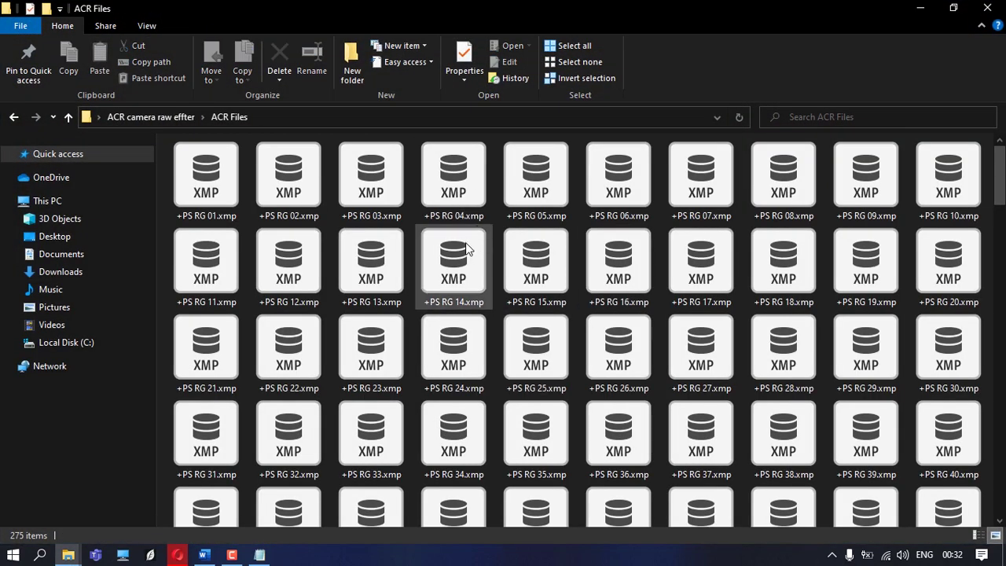
pyautogui.hotkey('ctrl', 'a')
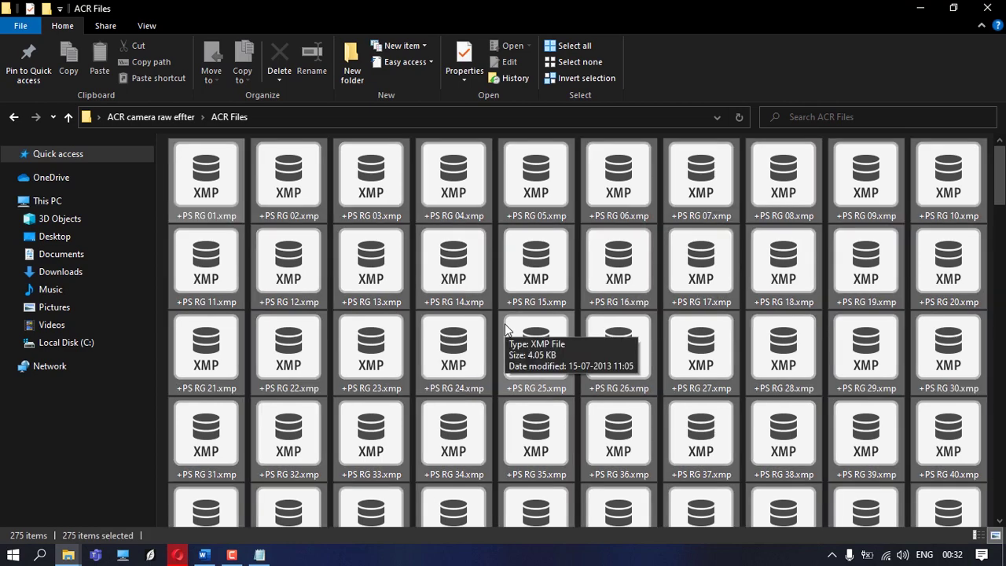
pyautogui.rightClick(286, 183)
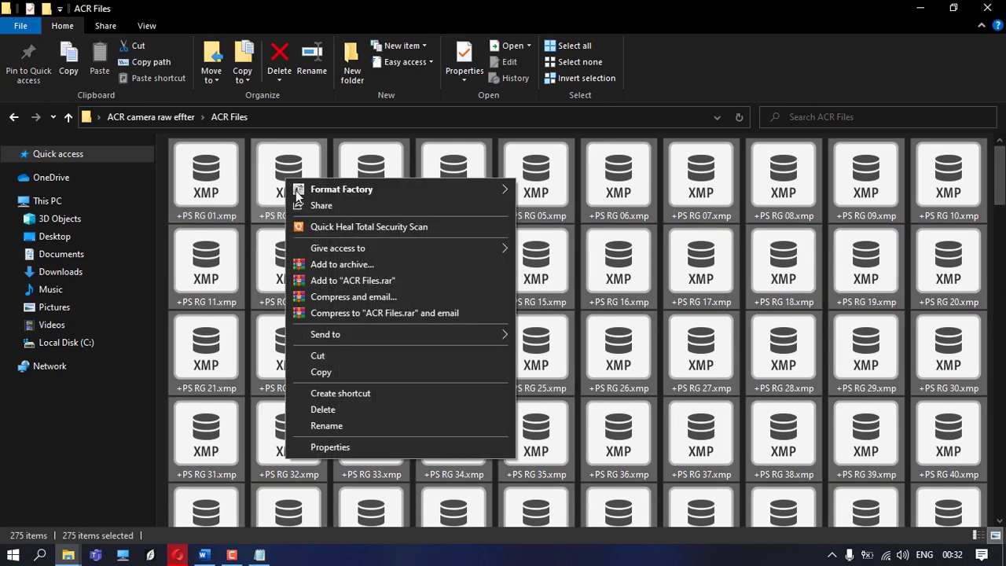
pyautogui.click(356, 372)
pyautogui.click(987, 8)
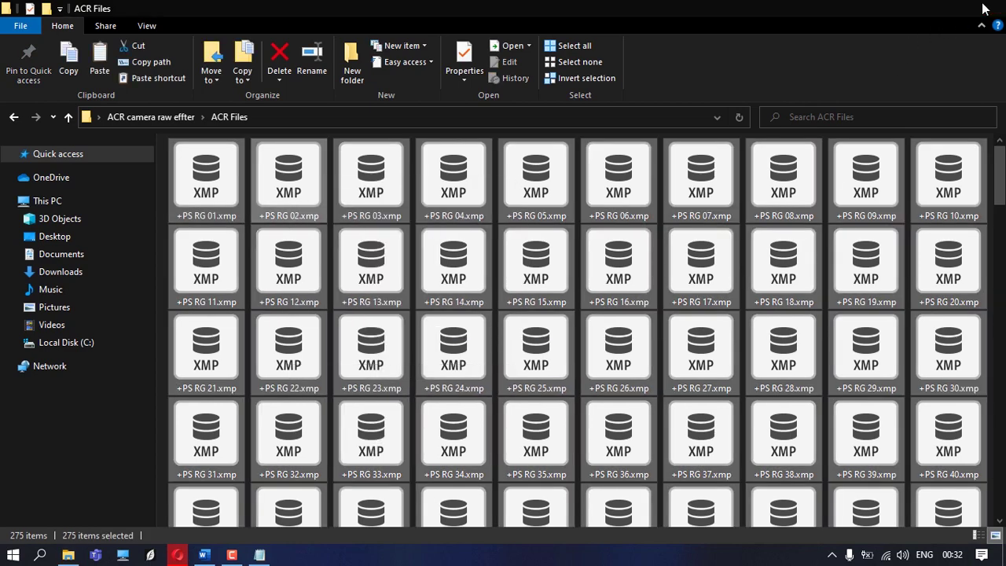
pyautogui.click(68, 555)
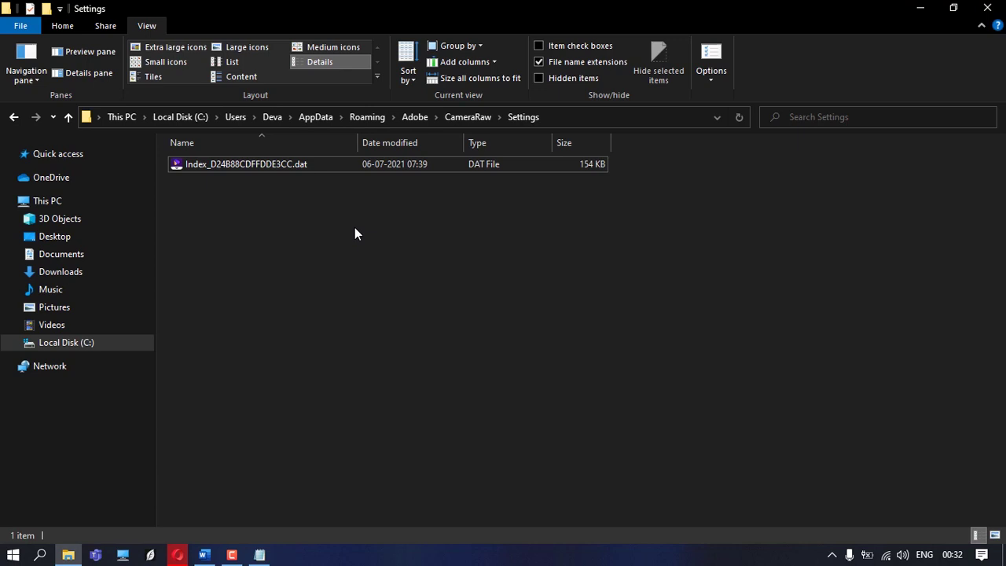
# Step: Copy the whole ACR Files folder from ACR camera raw effter
pyautogui.rightClick(293, 212)
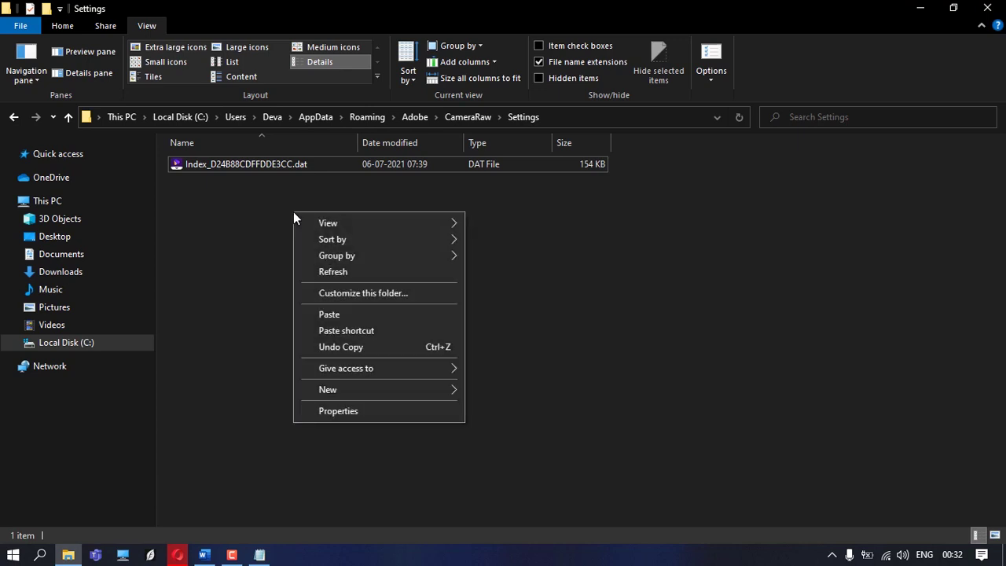
pyautogui.click(224, 318)
pyautogui.click(71, 557)
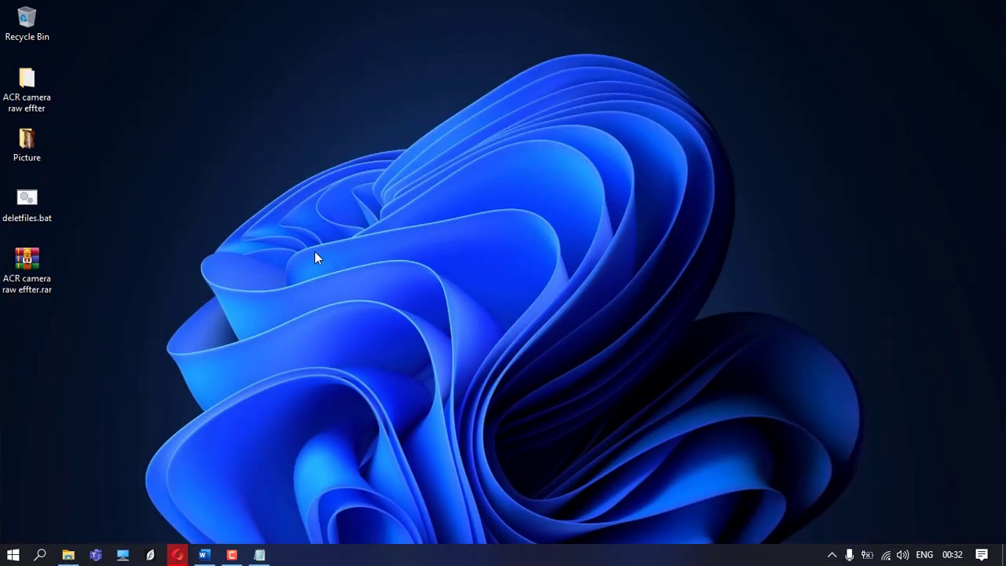
pyautogui.doubleClick(27, 86)
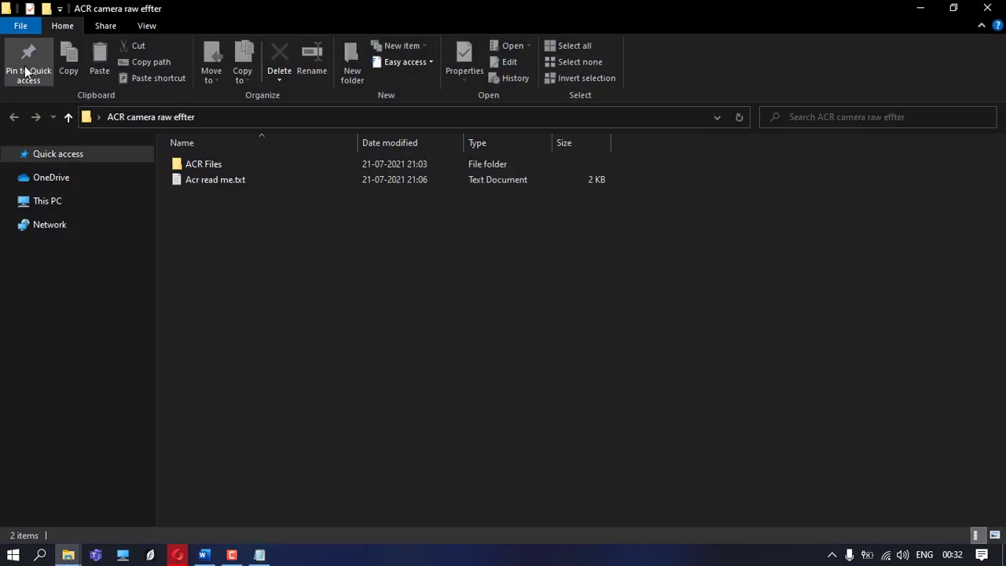
pyautogui.click(206, 167)
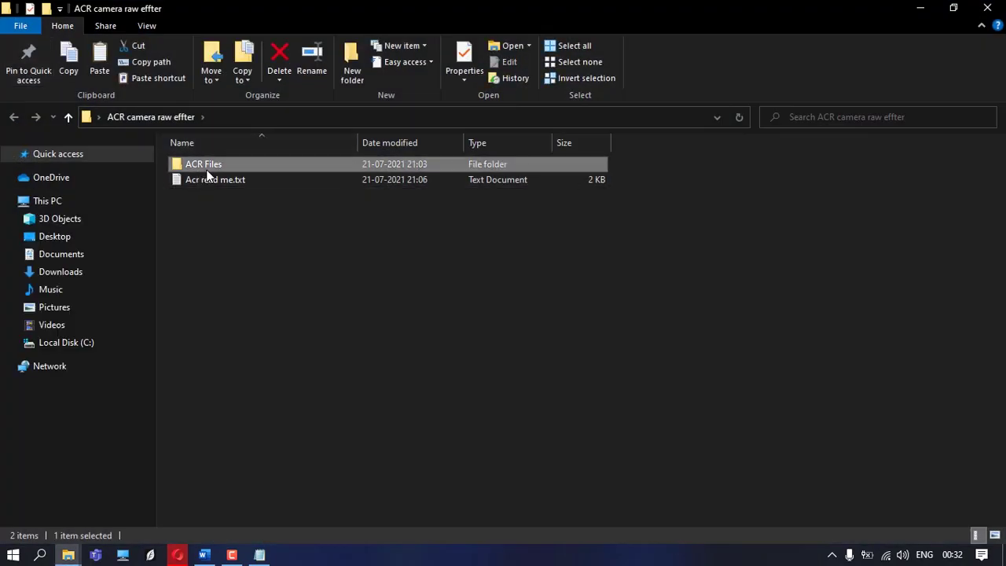
pyautogui.doubleClick(259, 163)
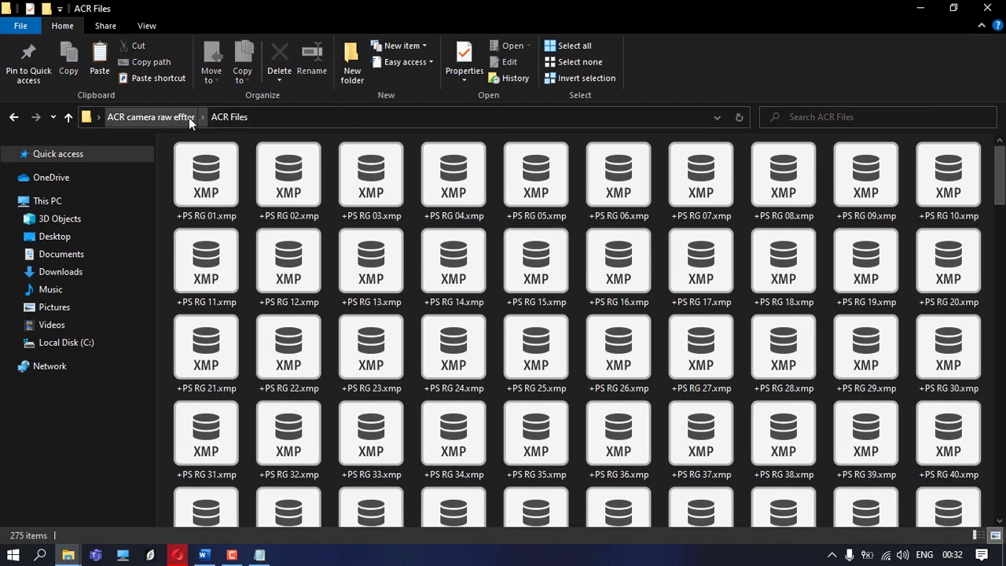
pyautogui.click(189, 117)
pyautogui.rightClick(217, 169)
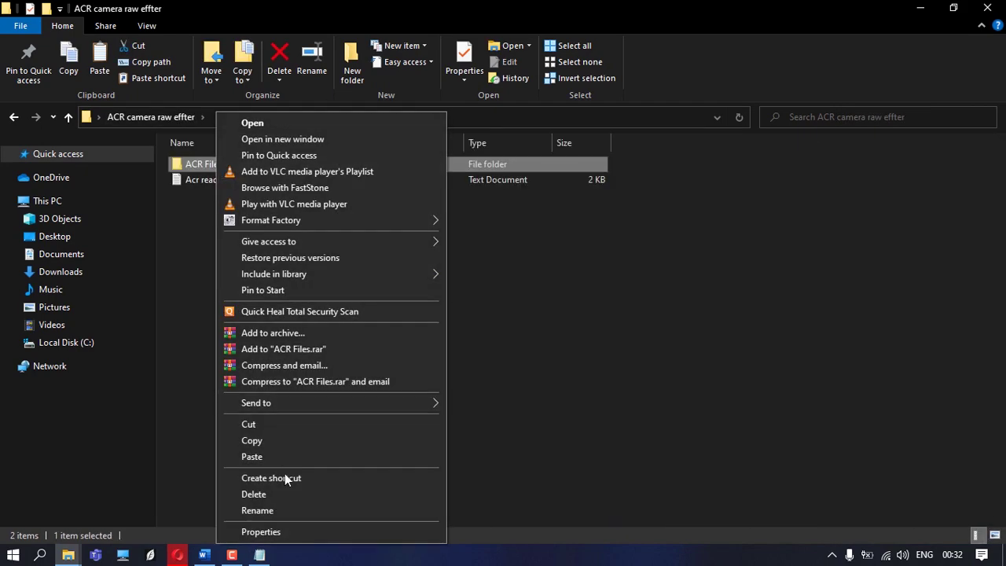
pyautogui.click(283, 441)
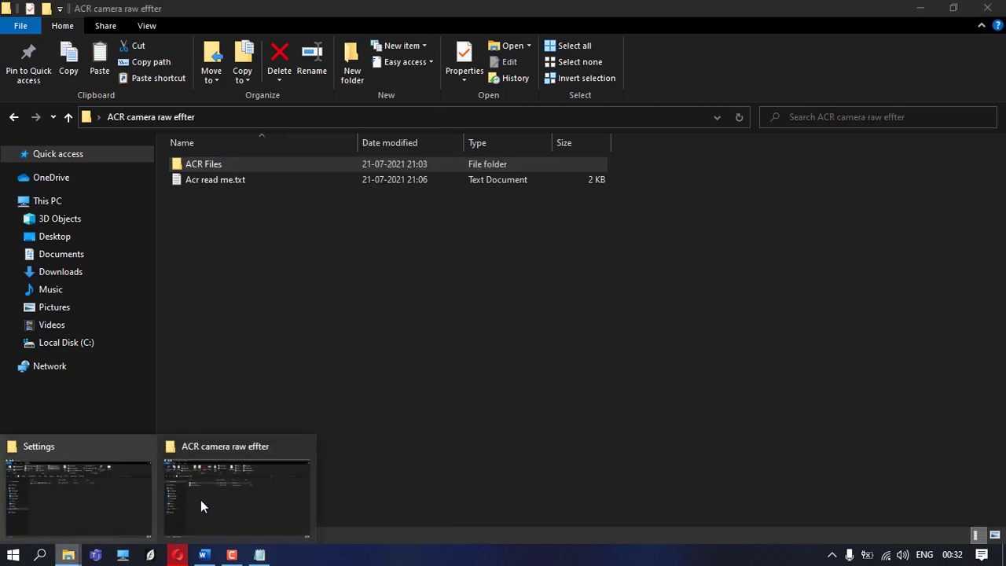
# Step: Paste ACR Files into the CameraRaw Settings folder and close both Explorer windows
pyautogui.click(87, 502)
pyautogui.rightClick(367, 245)
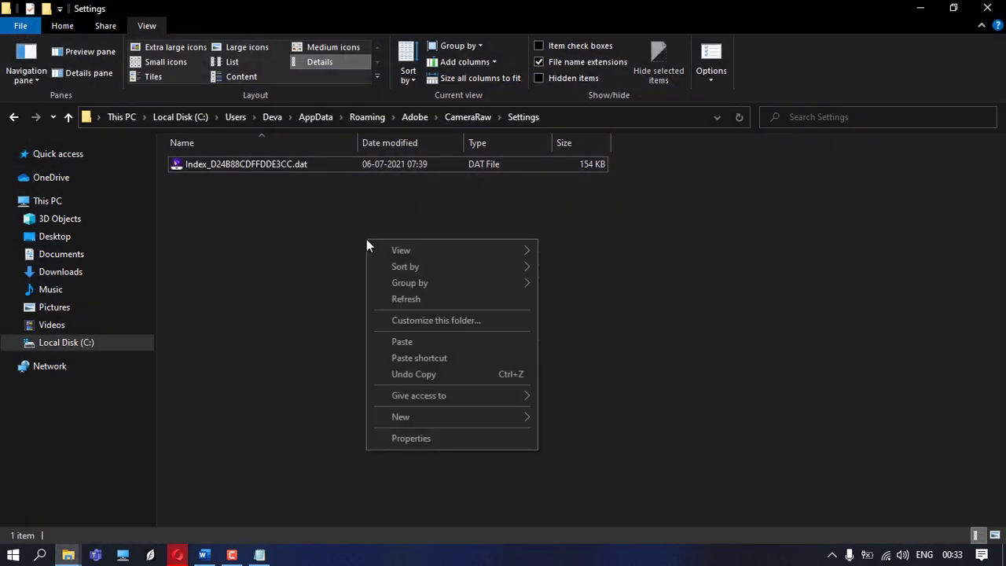
pyautogui.click(427, 344)
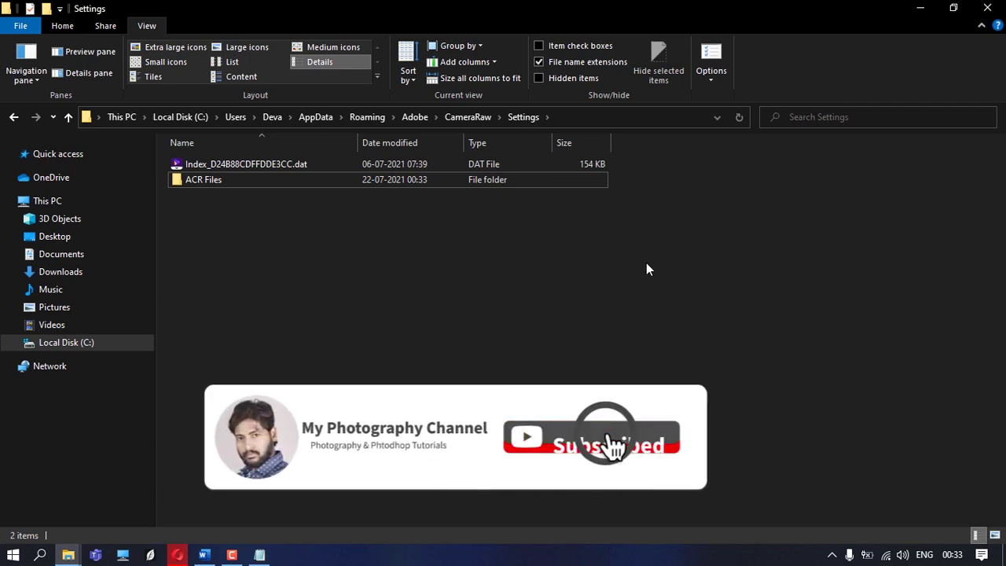
pyautogui.click(987, 8)
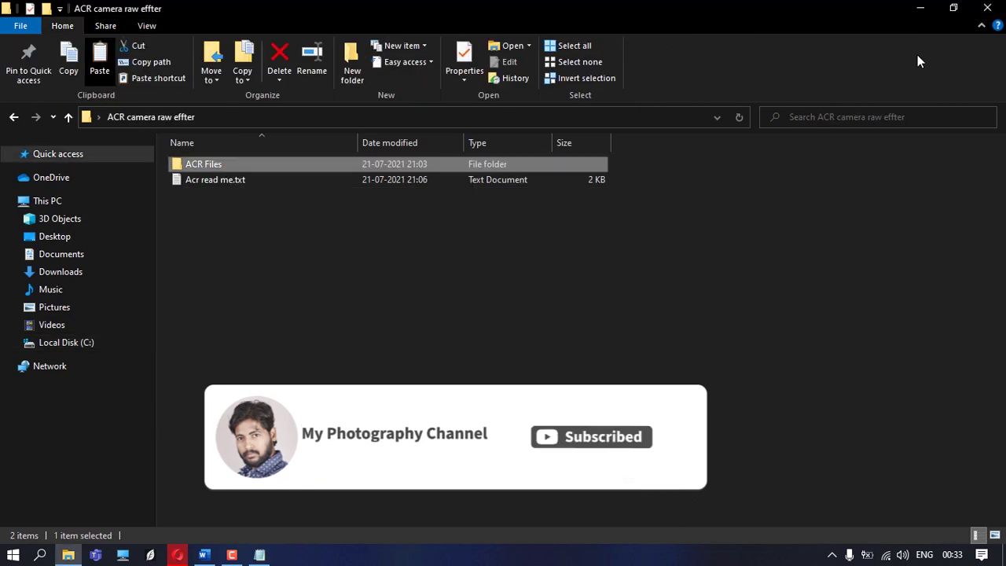
pyautogui.click(987, 8)
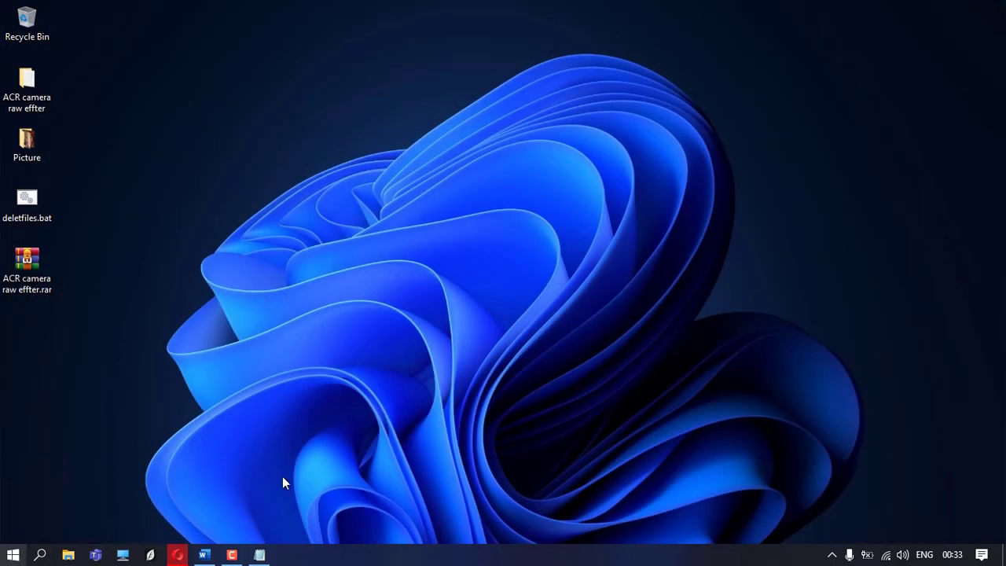
# Step: Launch Photoshop and open the three wedding JPGs from Desktop\Picture, bride photo in front
pyautogui.click(12, 554)
pyautogui.click(257, 447)
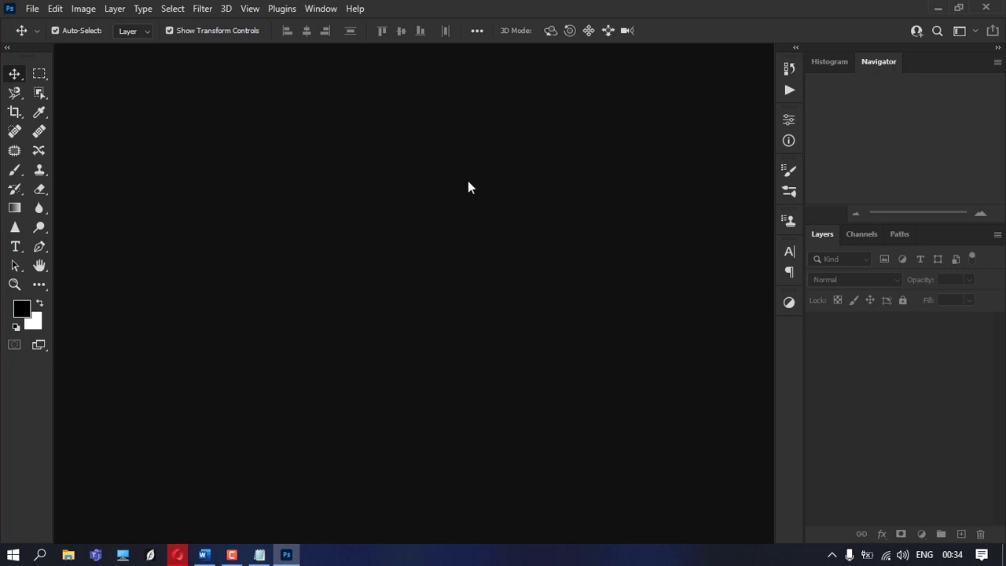
pyautogui.hotkey('ctrl', 'o')
pyautogui.moveTo(165, 214); pyautogui.dragTo(314, 118)
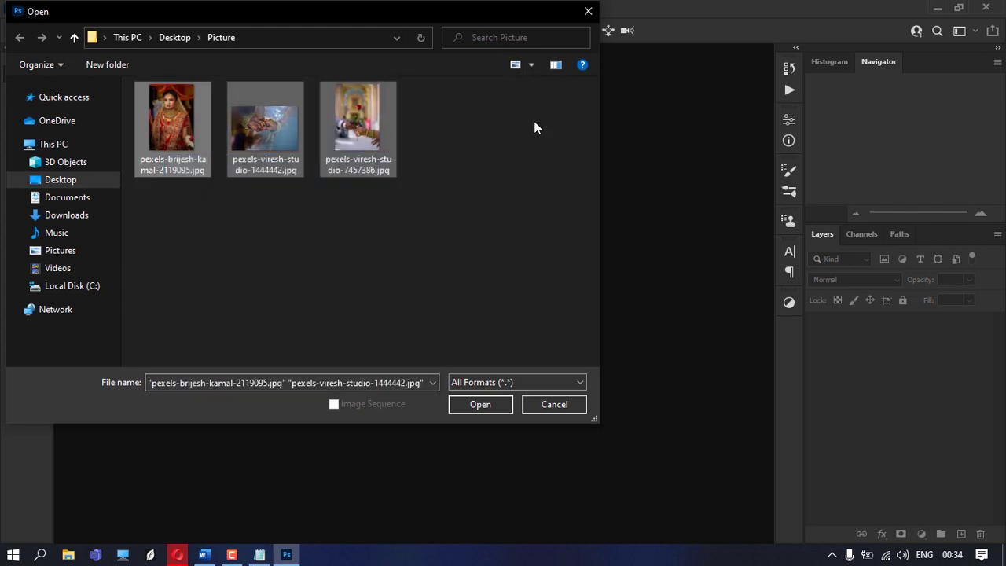
pyautogui.click(492, 410)
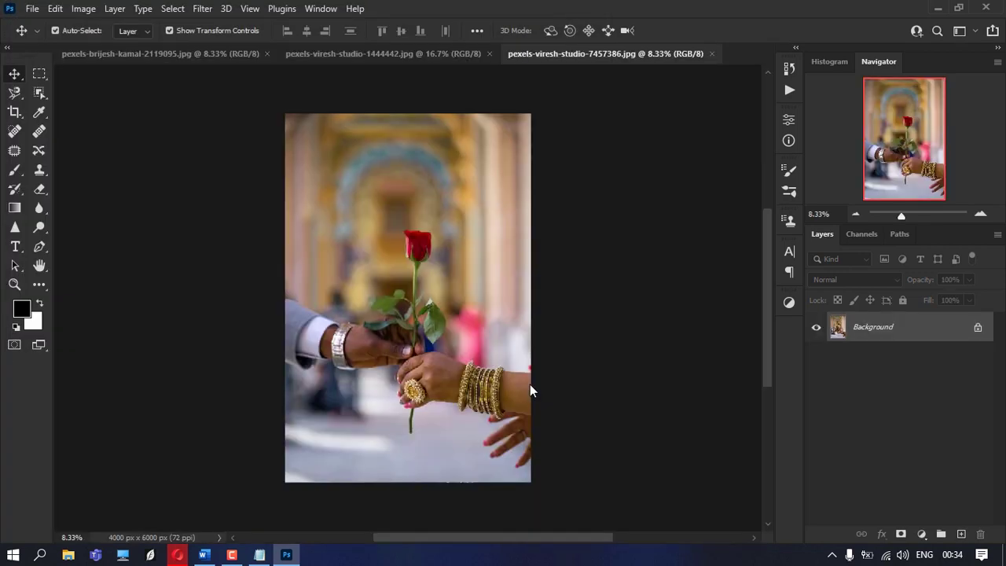
pyautogui.click(161, 55)
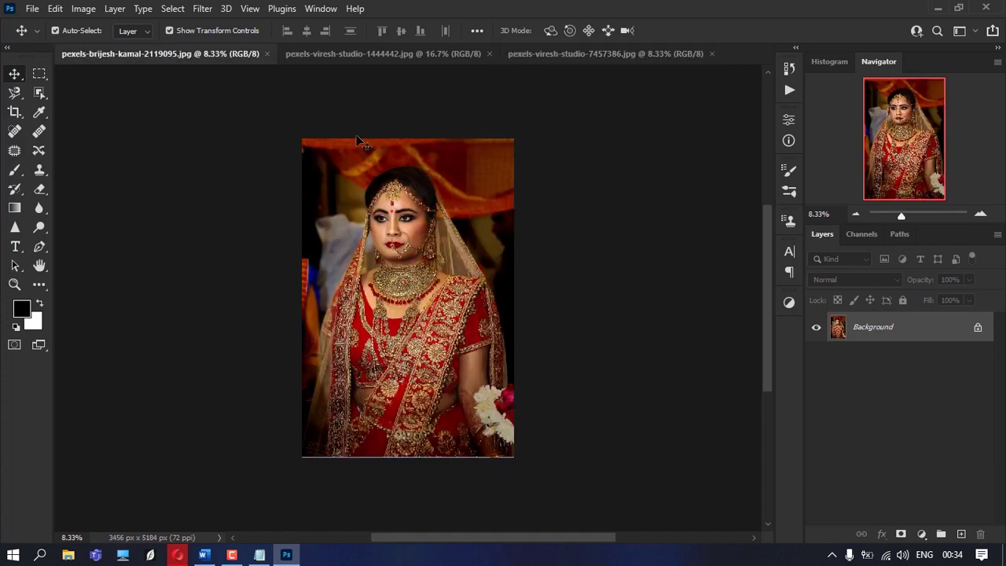
pyautogui.scroll(2, 419, 191)
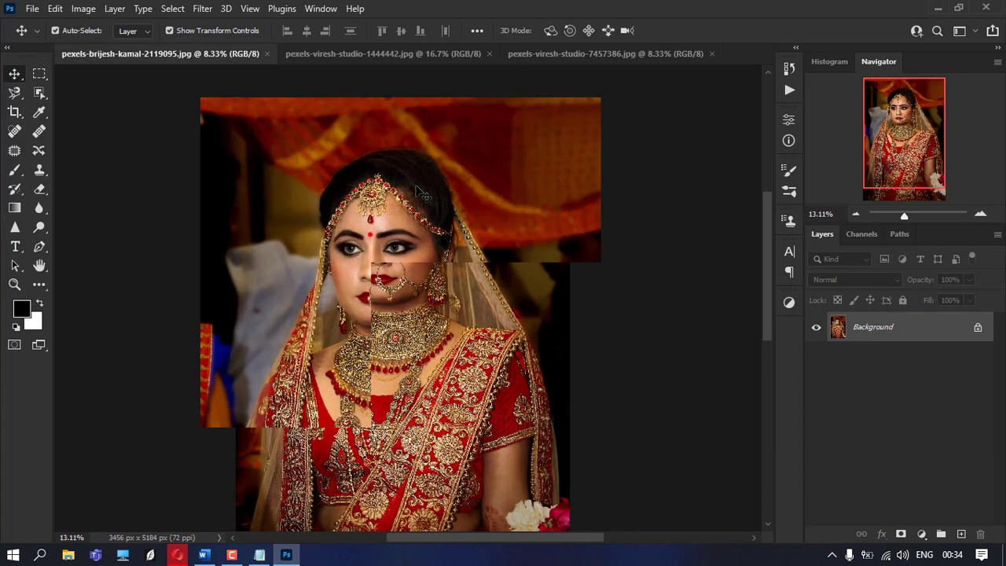
pyautogui.scroll(1, 418, 191)
pyautogui.click(203, 8)
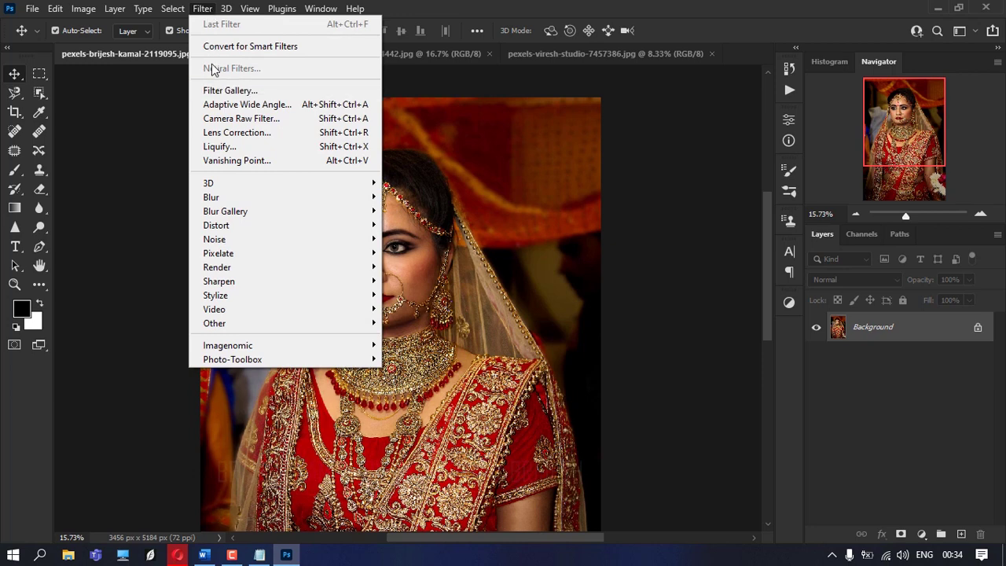
# Step: Open Camera Raw Filter (Ctrl+Shift+A) on the bride photo and expand User Presets listing +PS RG presets
pyautogui.click(203, 8)
pyautogui.click(203, 8)
pyautogui.click(647, 190)
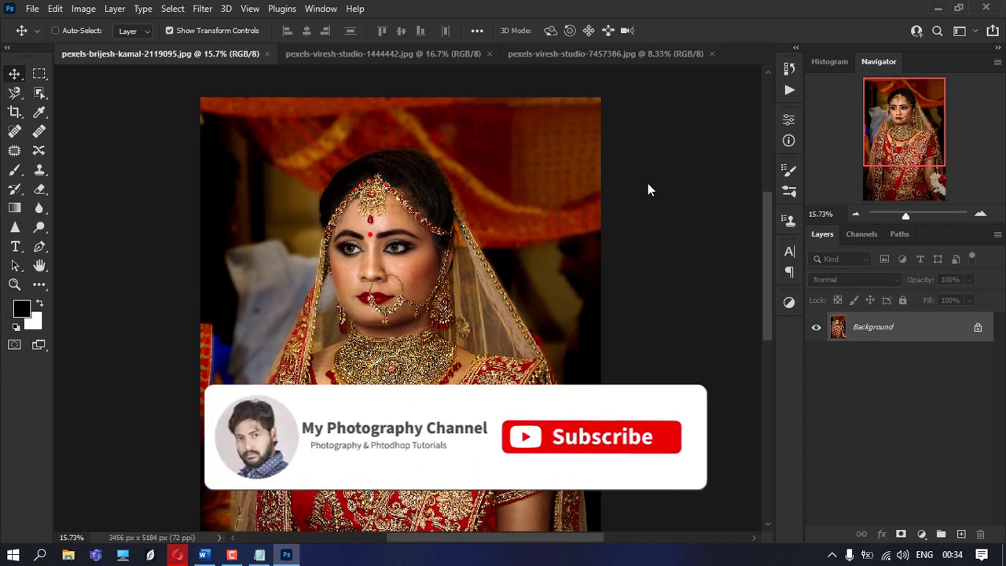
pyautogui.hotkey('ctrl', 'shift', 'a')
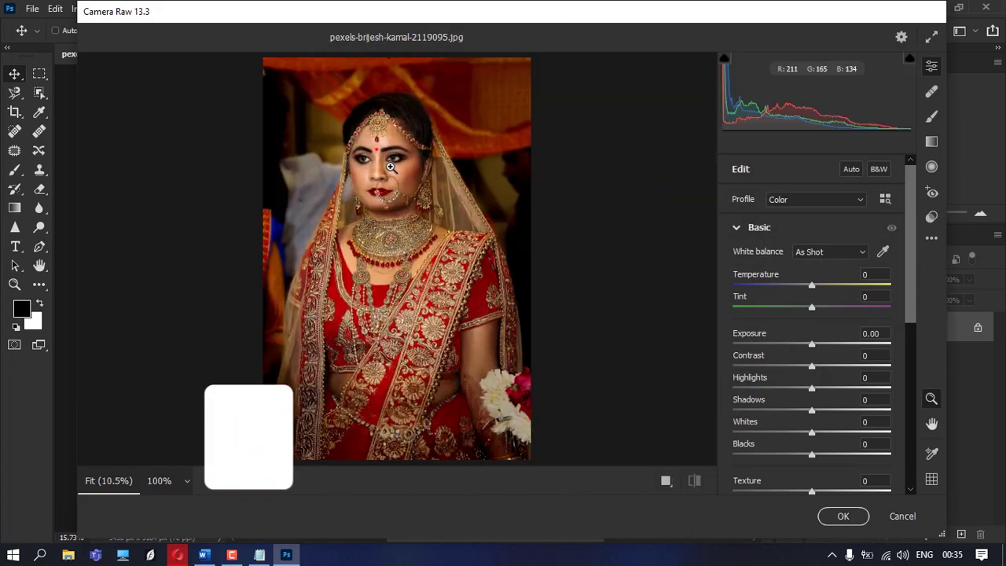
pyautogui.click(932, 218)
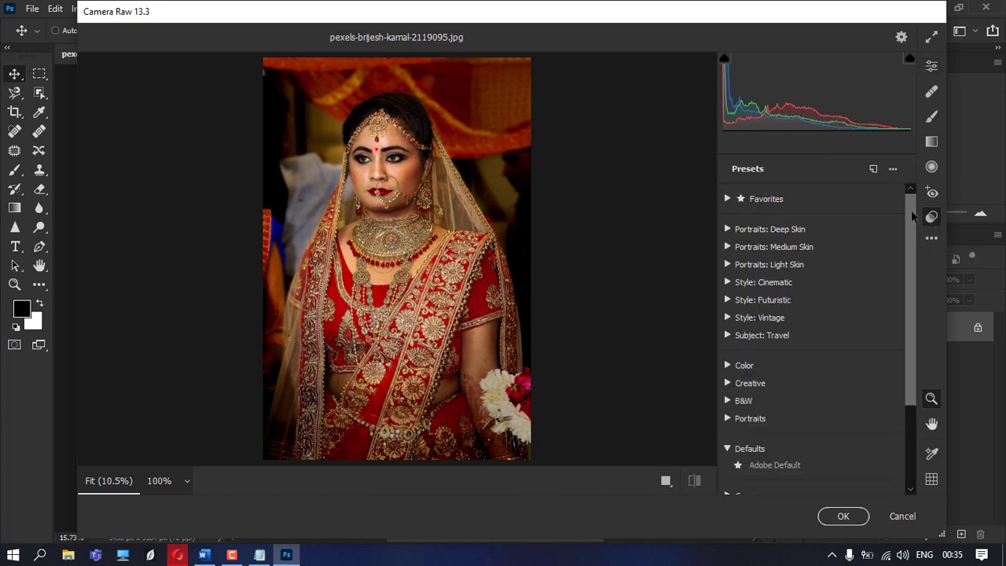
pyautogui.moveTo(911, 210); pyautogui.dragTo(918, 296)
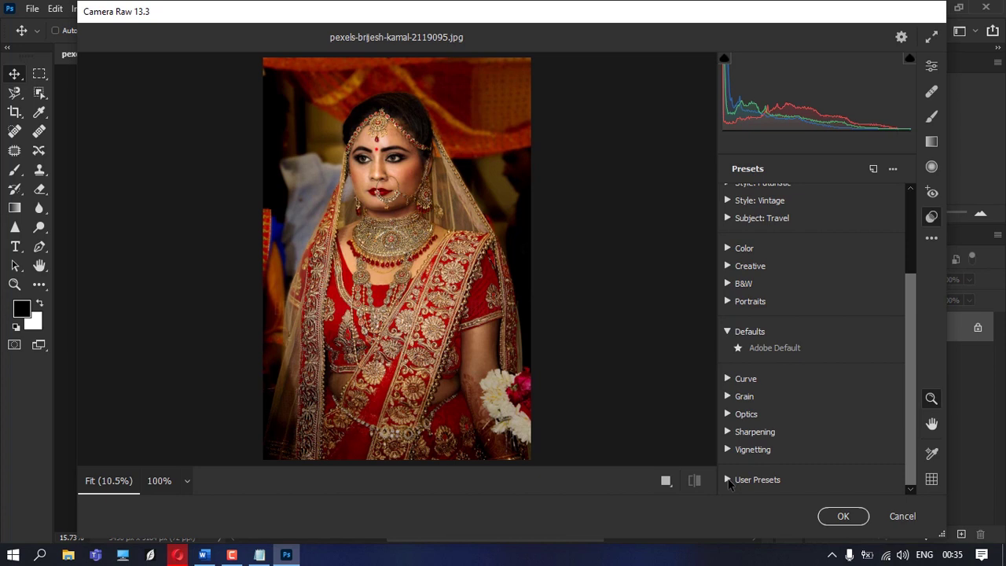
pyautogui.click(728, 479)
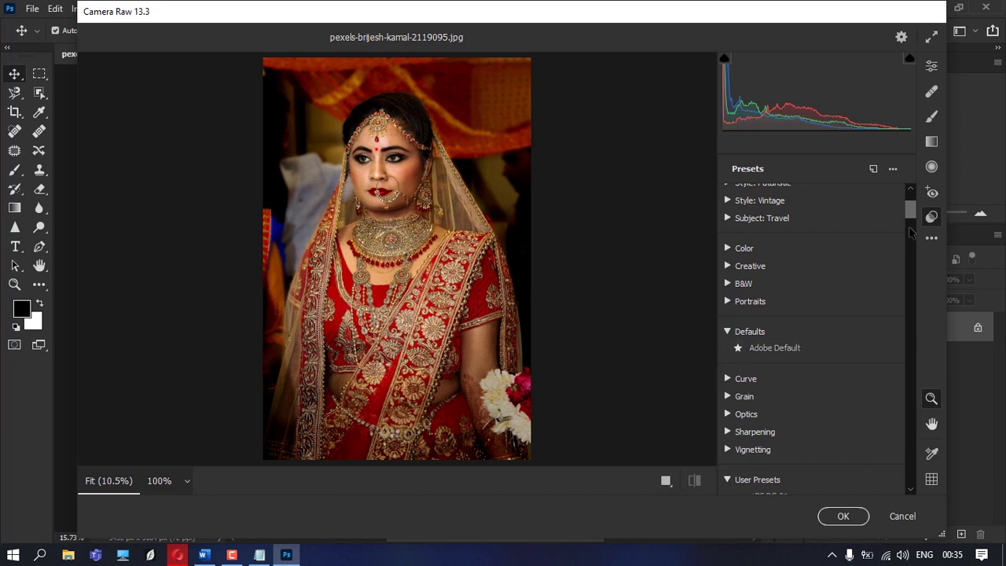
pyautogui.moveTo(914, 212); pyautogui.dragTo(913, 232)
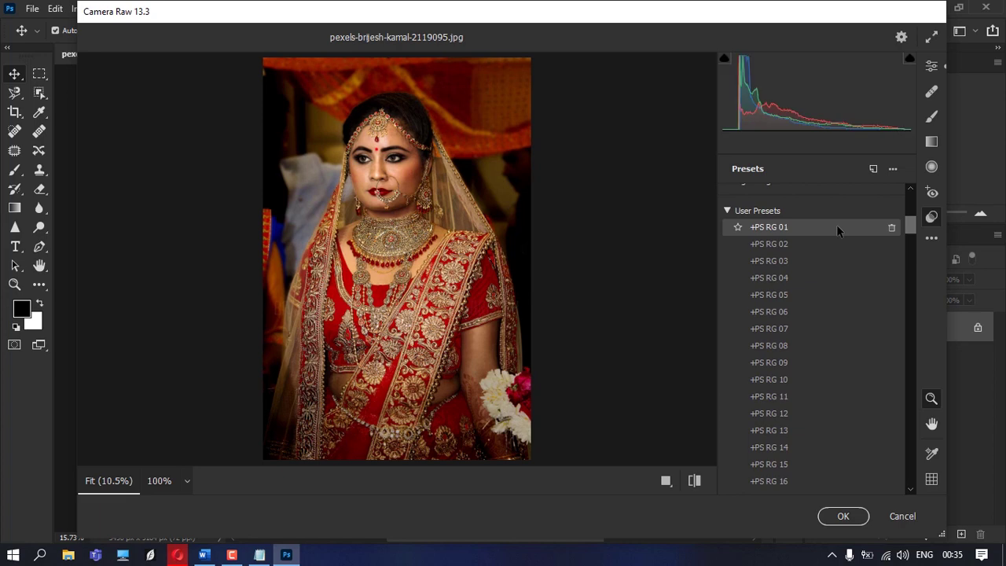
# Step: Preview the +PS RG 01 through +PS RG 13 user presets on the bride photo
pyautogui.click(802, 230)
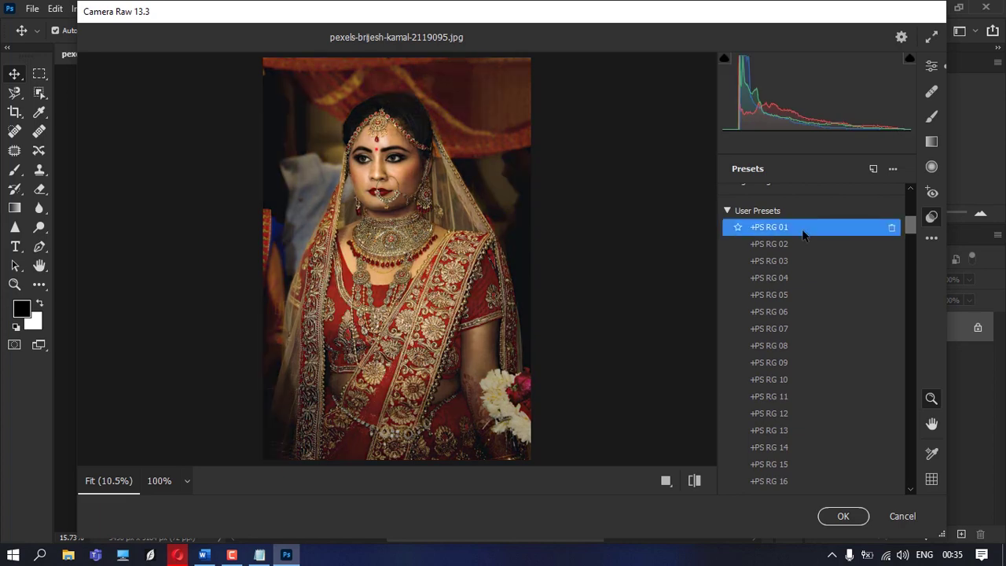
pyautogui.click(791, 244)
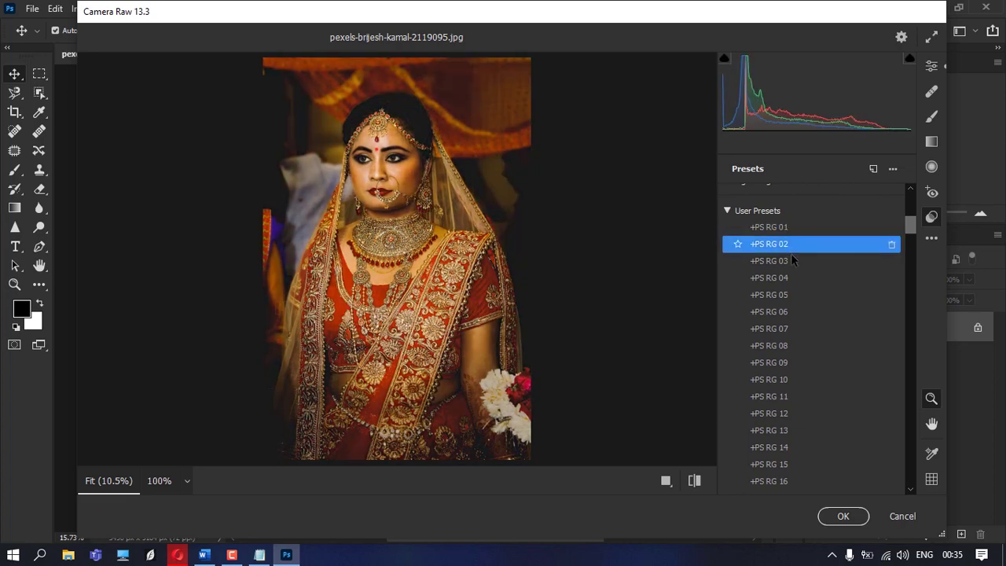
pyautogui.click(790, 260)
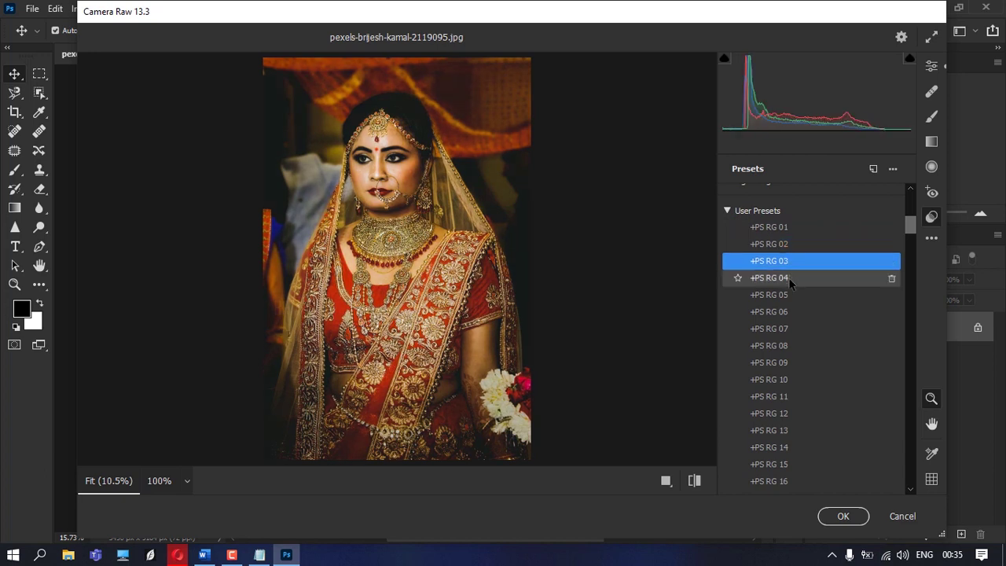
pyautogui.click(788, 278)
pyautogui.click(791, 294)
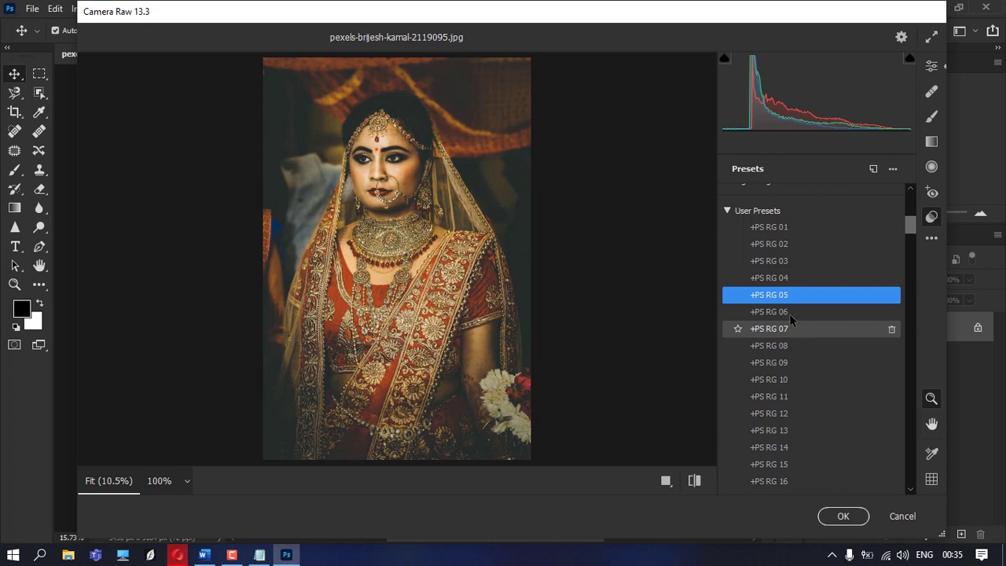
pyautogui.click(789, 313)
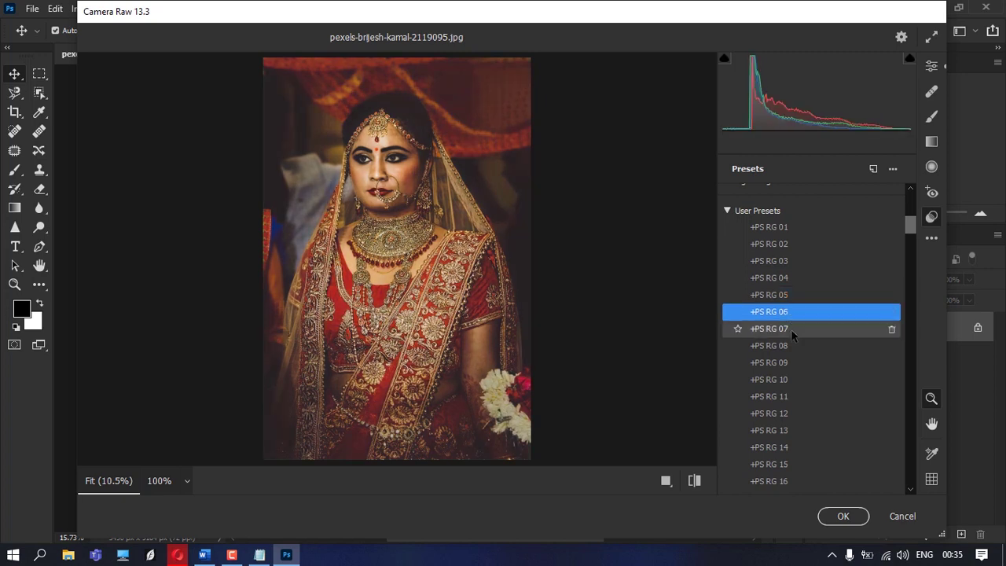
pyautogui.click(791, 329)
pyautogui.click(794, 347)
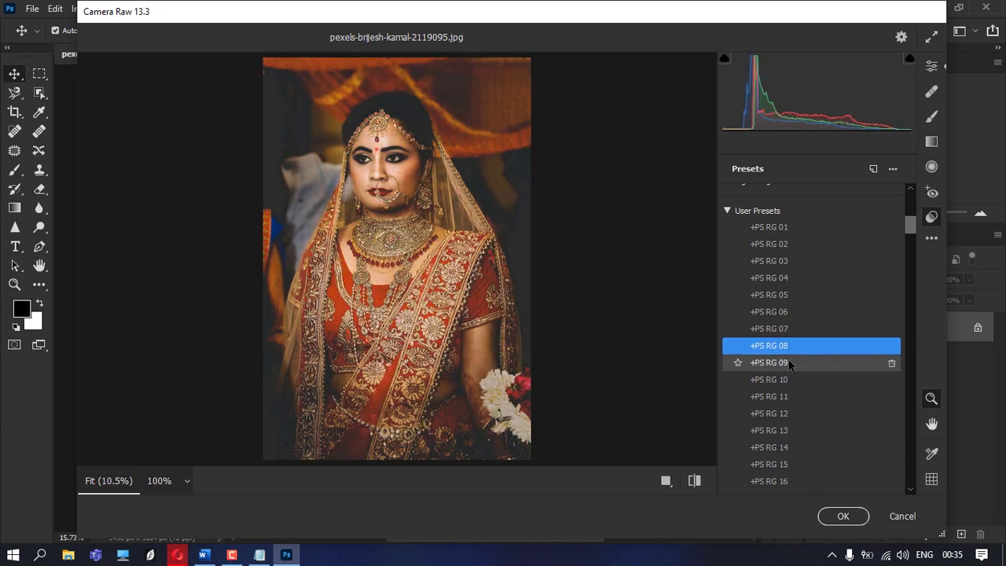
pyautogui.click(789, 361)
pyautogui.click(790, 380)
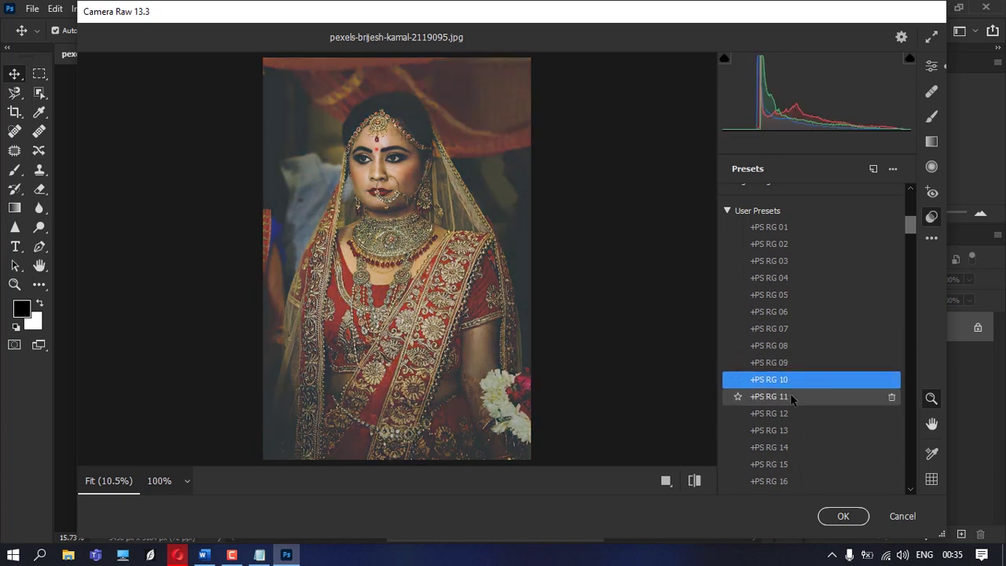
pyautogui.click(790, 394)
pyautogui.click(793, 414)
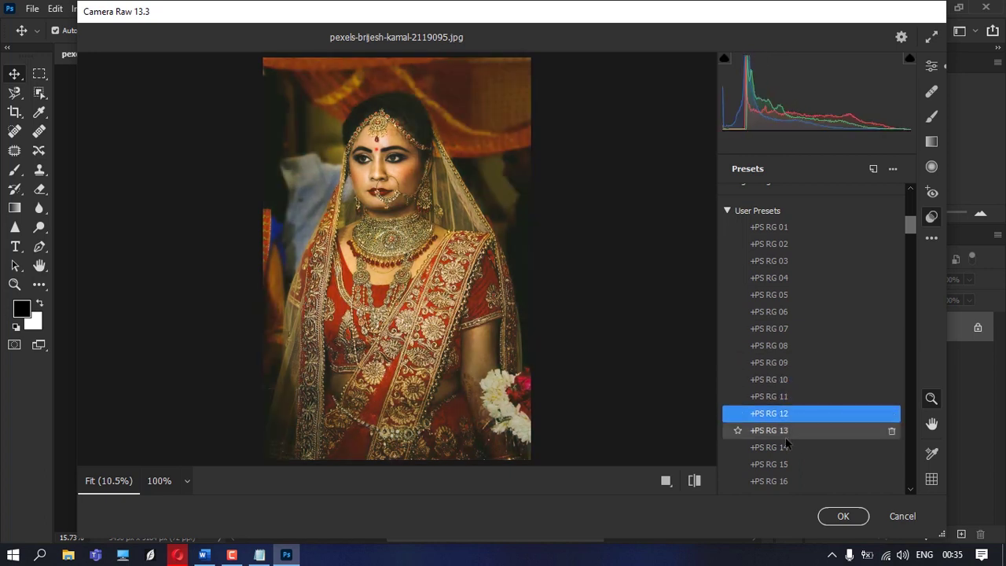
pyautogui.click(785, 433)
# Step: Try later presets (+PS RG 16, 17, 21, 44), then apply +PS RG 53
pyautogui.scroll(-2, 785, 434)
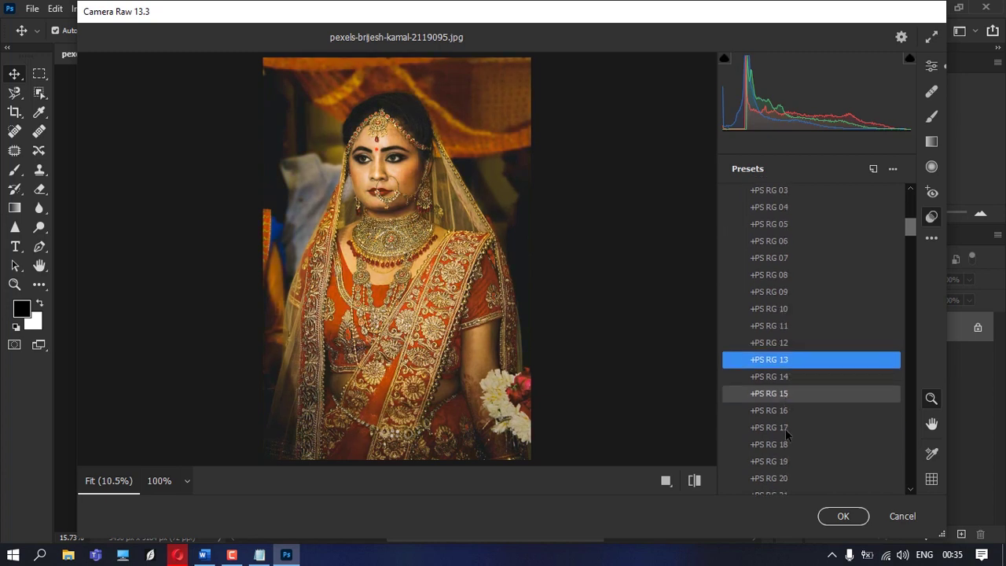
pyautogui.click(790, 411)
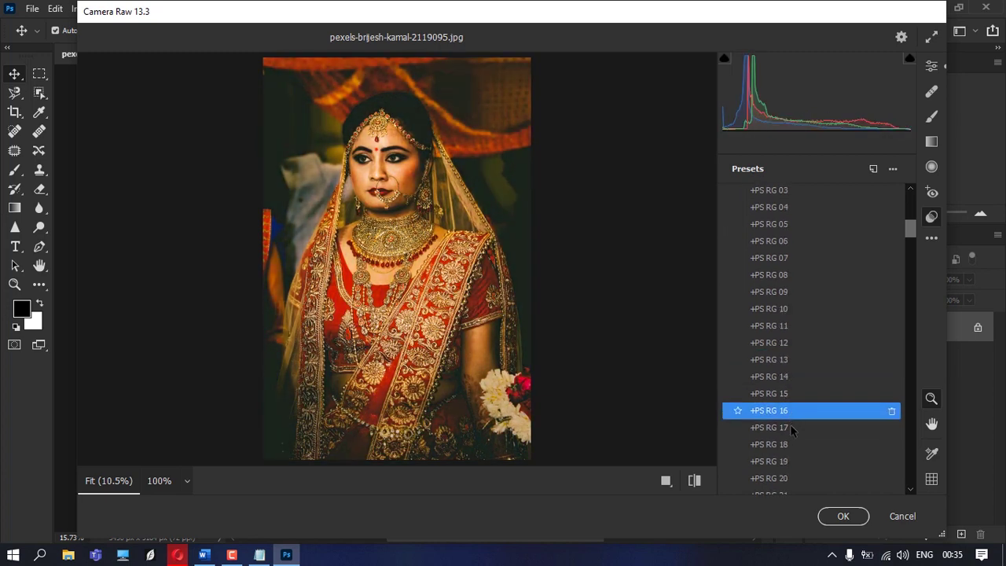
pyautogui.click(790, 427)
pyautogui.scroll(-2, 792, 430)
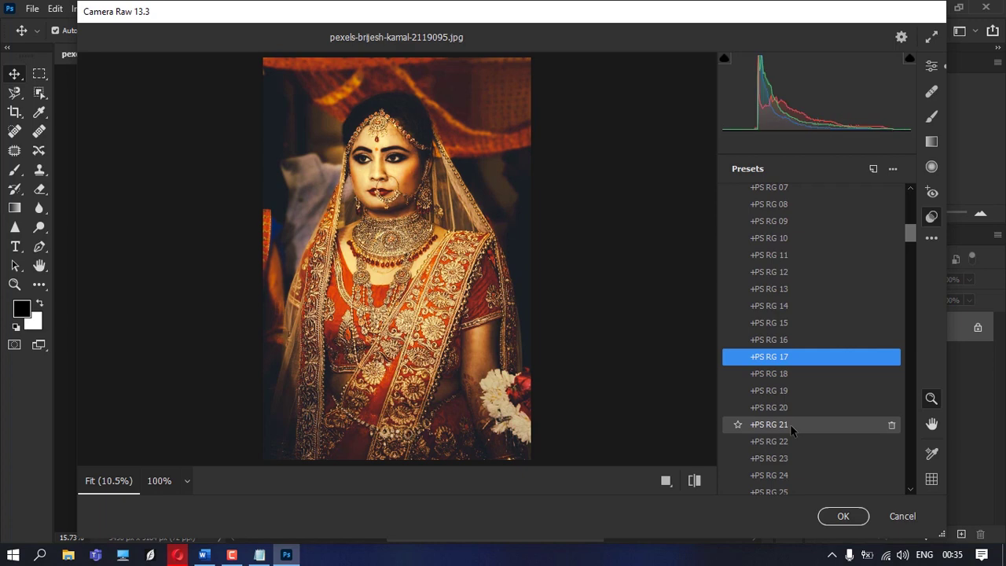
pyautogui.click(791, 428)
pyautogui.scroll(-1, 792, 430)
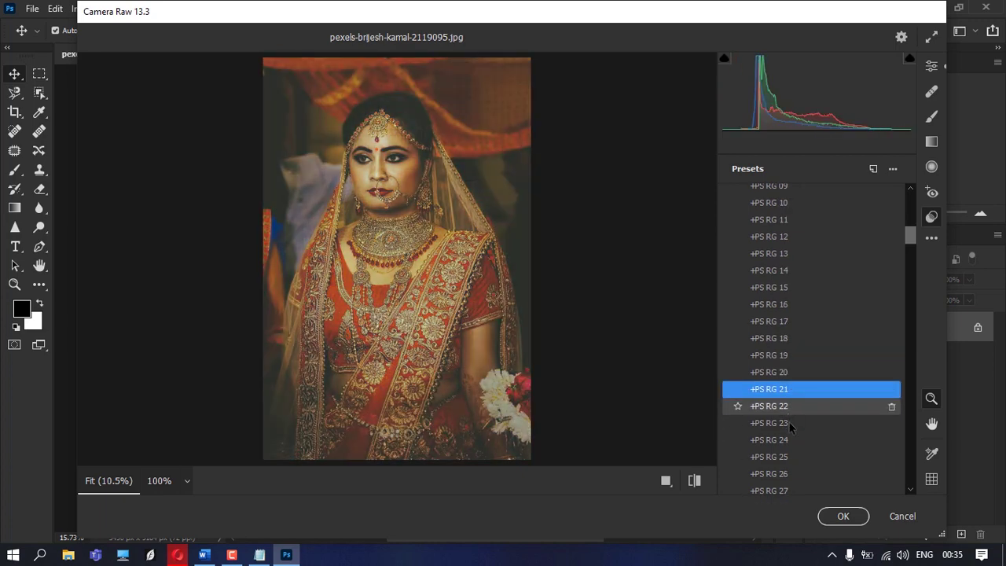
pyautogui.scroll(-1, 790, 436)
pyautogui.scroll(-1, 790, 439)
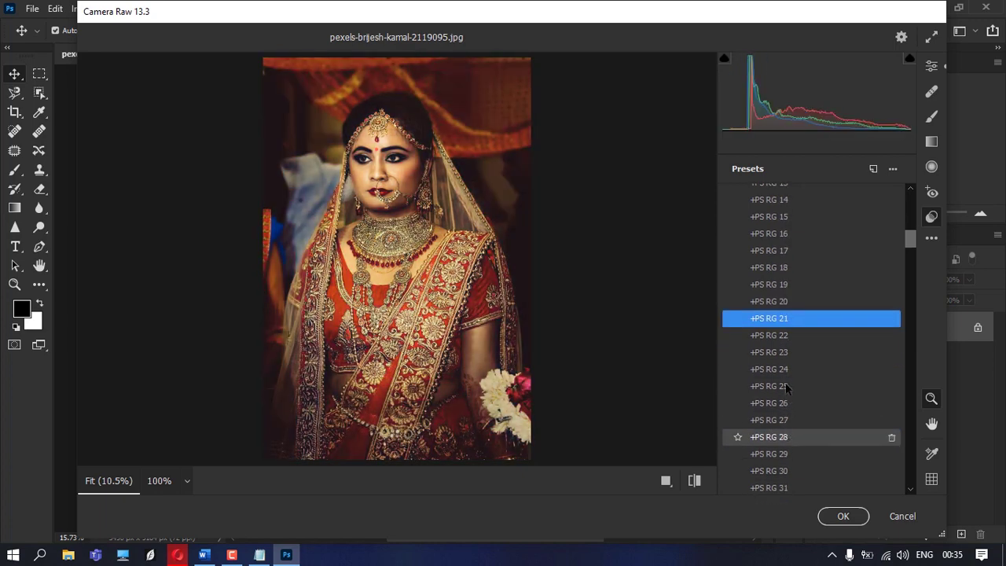
pyautogui.scroll(-1, 788, 404)
pyautogui.scroll(-1, 788, 406)
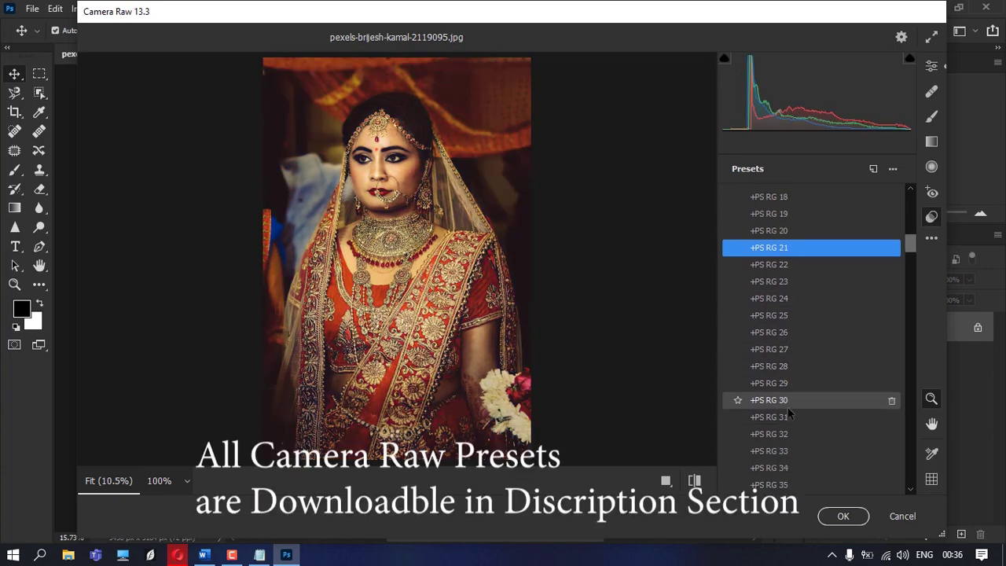
pyautogui.scroll(-1, 788, 407)
pyautogui.scroll(-1, 789, 411)
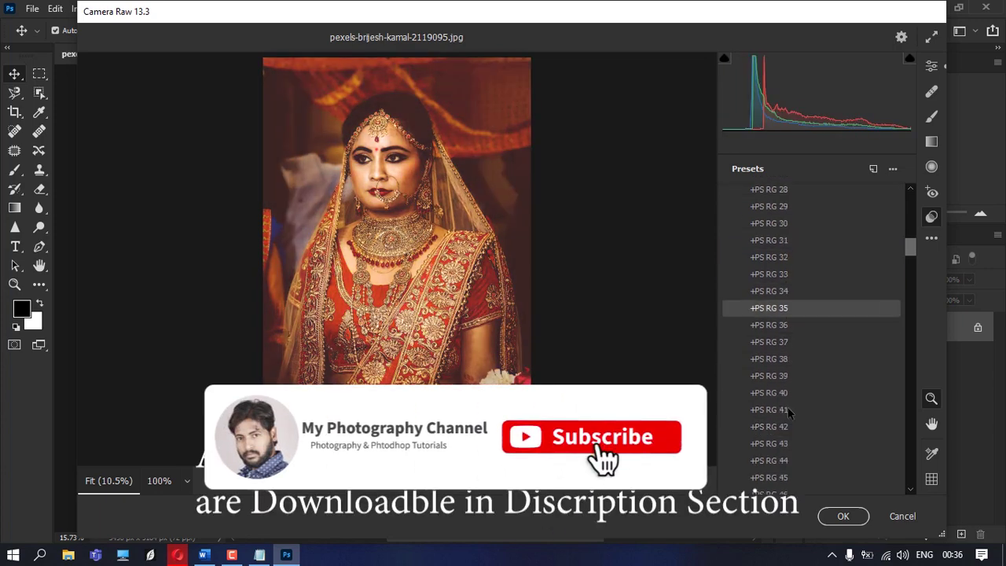
pyautogui.scroll(-3, 788, 410)
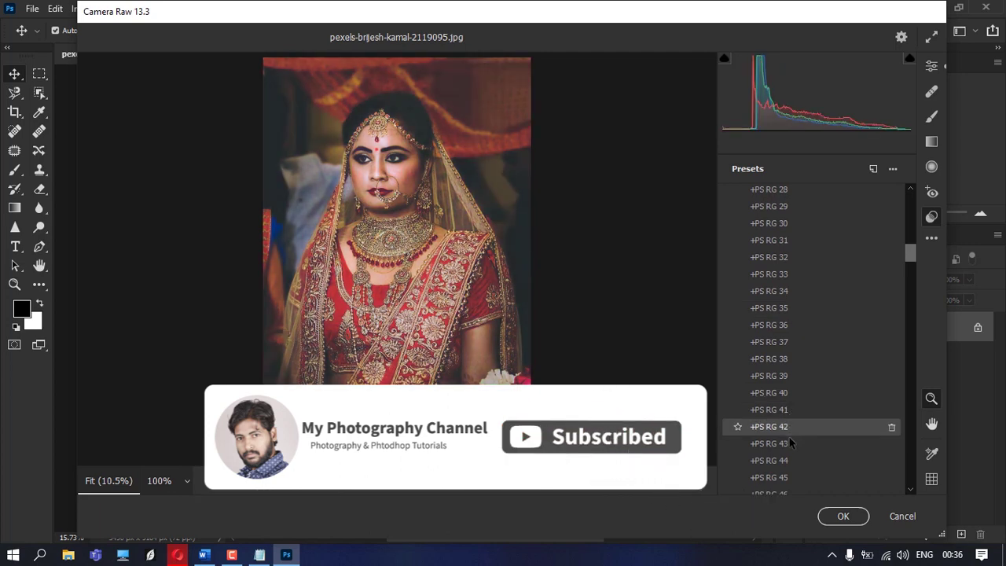
pyautogui.click(788, 459)
pyautogui.scroll(-1, 788, 465)
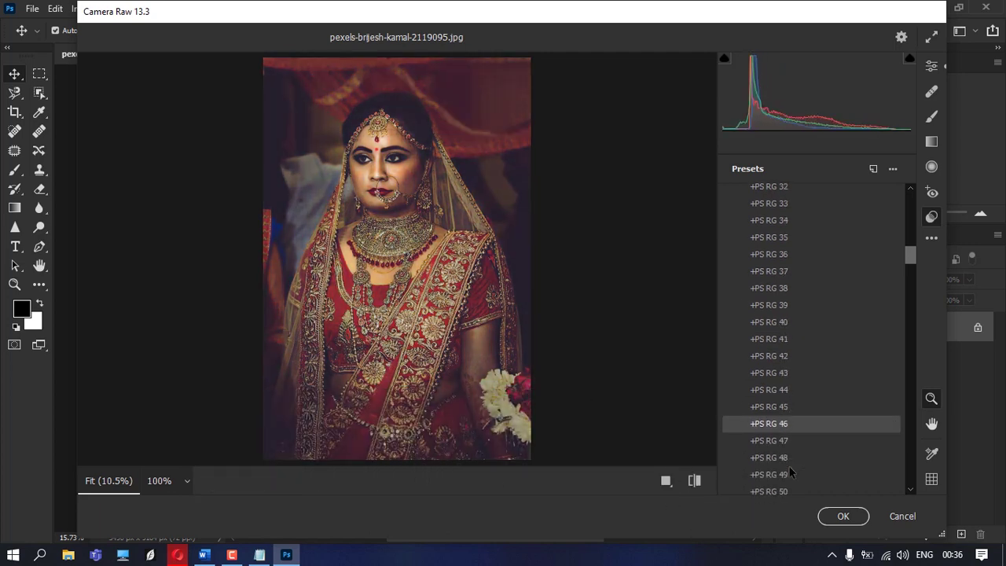
pyautogui.scroll(-4, 788, 469)
pyautogui.scroll(-2, 788, 470)
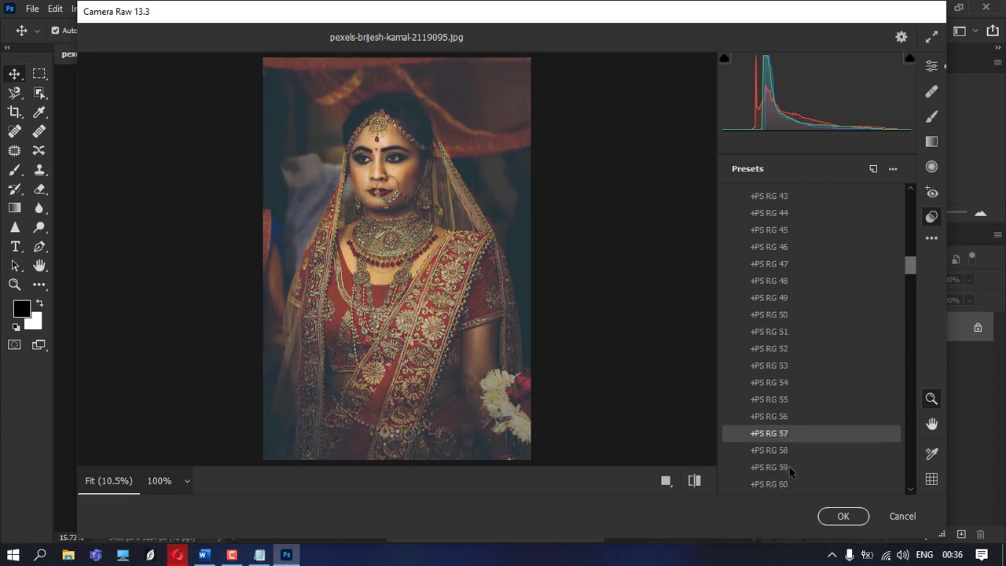
pyautogui.scroll(-1, 789, 469)
pyautogui.scroll(-1, 788, 470)
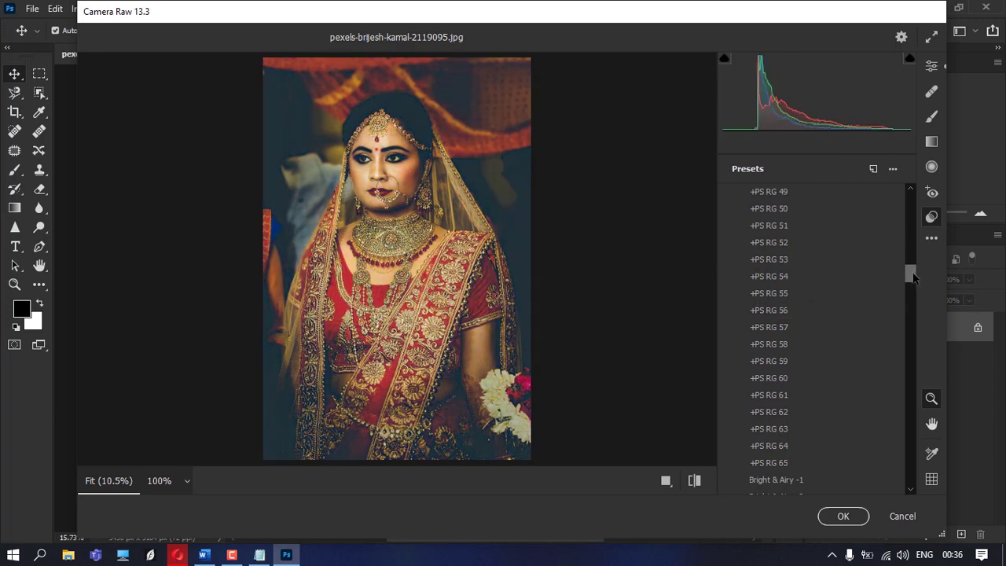
pyautogui.moveTo(817, 382)
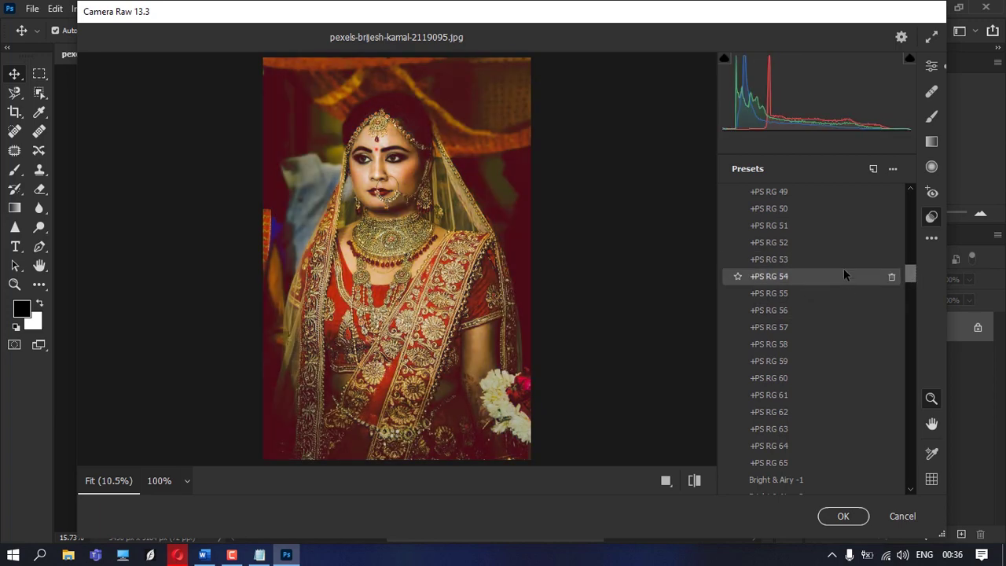
pyautogui.click(845, 260)
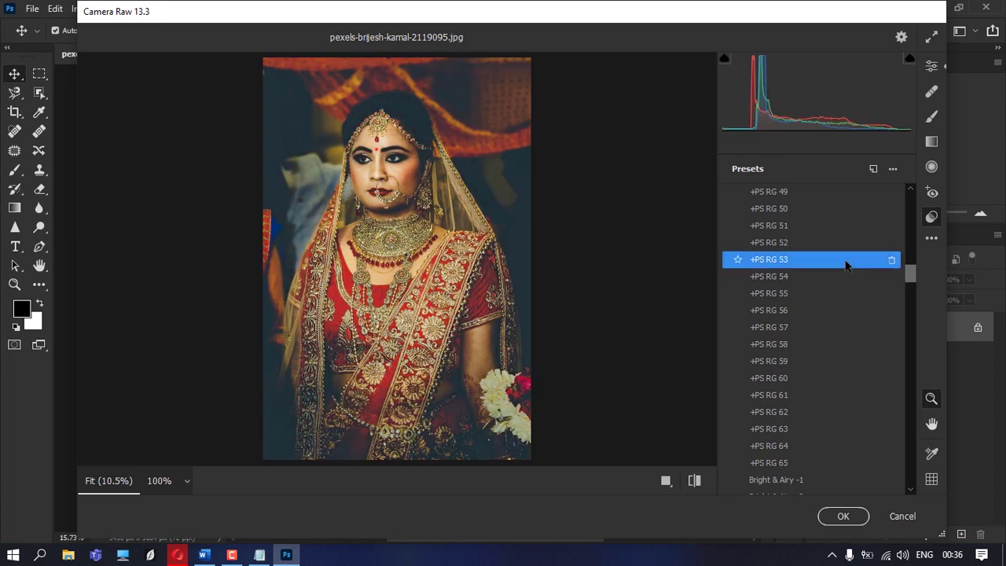
# Step: Commit the +PS RG 53 look, then open Camera Raw Filter on the henna-hands photo
pyautogui.click(842, 515)
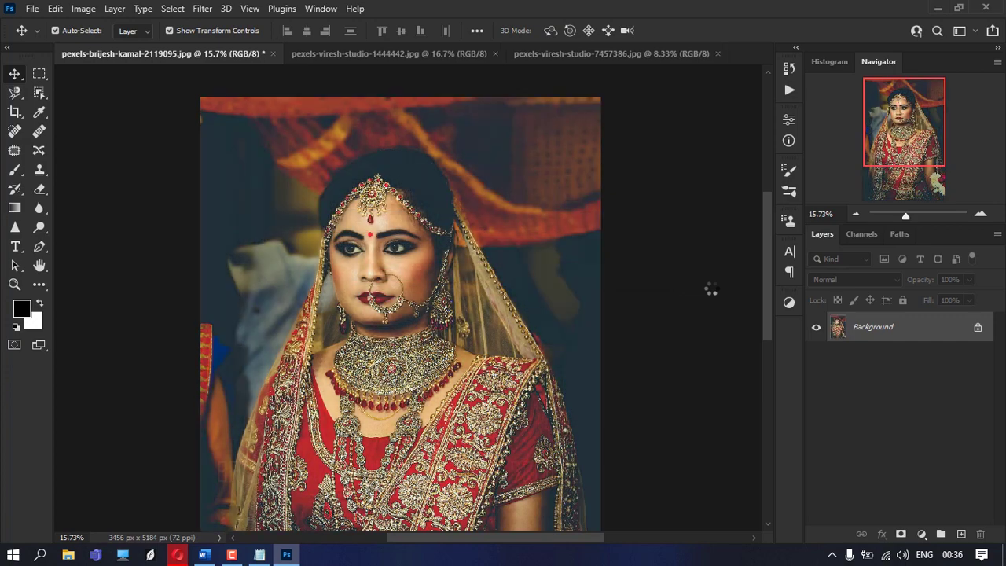
pyautogui.scroll(3, 385, 250)
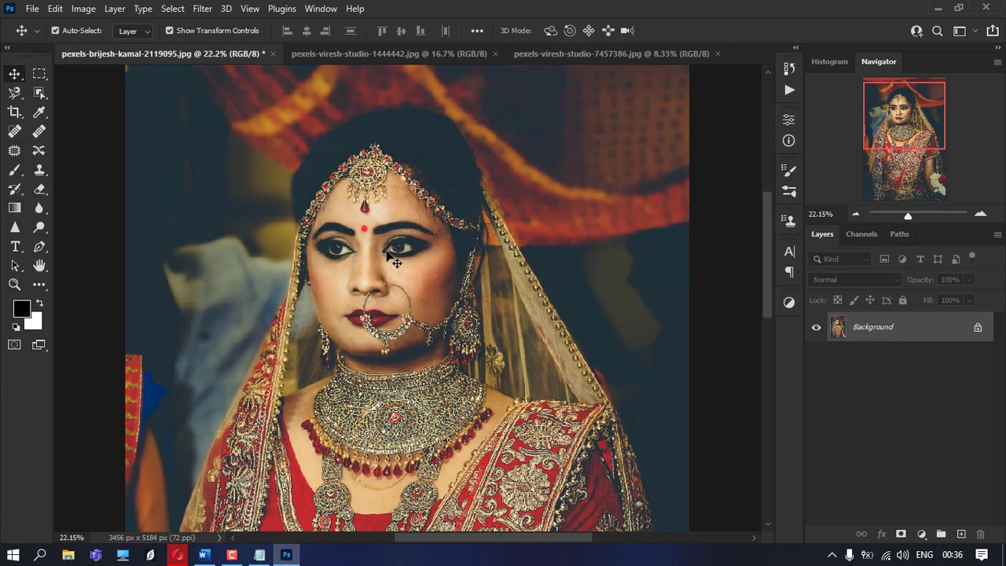
pyautogui.scroll(-1, 393, 260)
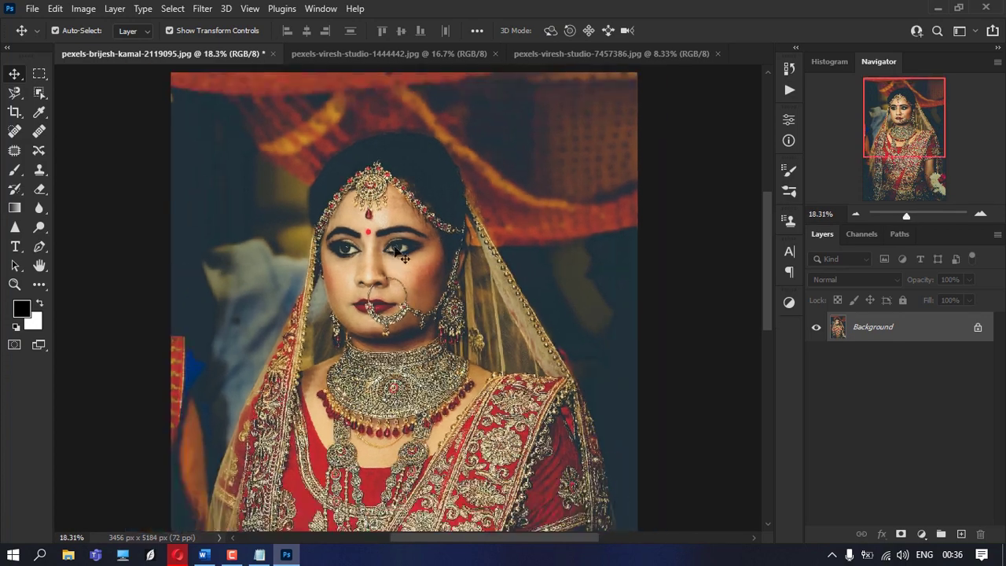
pyautogui.click(333, 55)
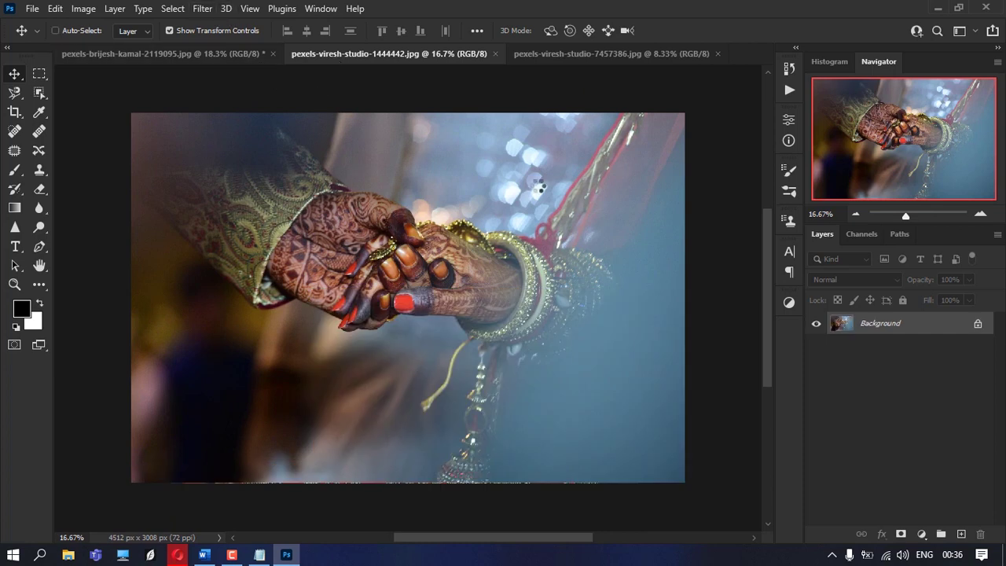
pyautogui.hotkey('ctrl', 'shift', 'a')
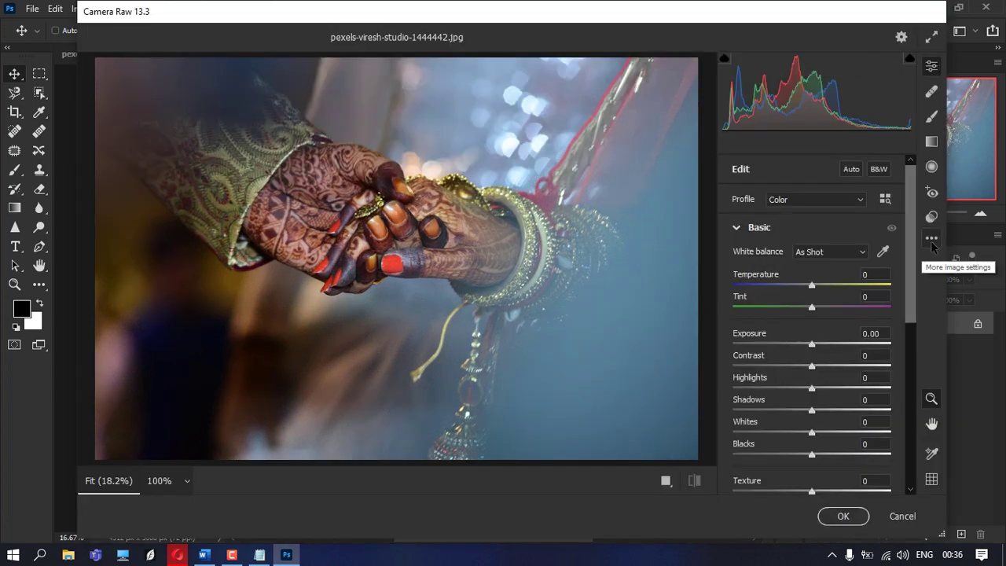
# Step: Open the Camera Raw presets list and scroll to the +PS RG user presets
pyautogui.click(931, 242)
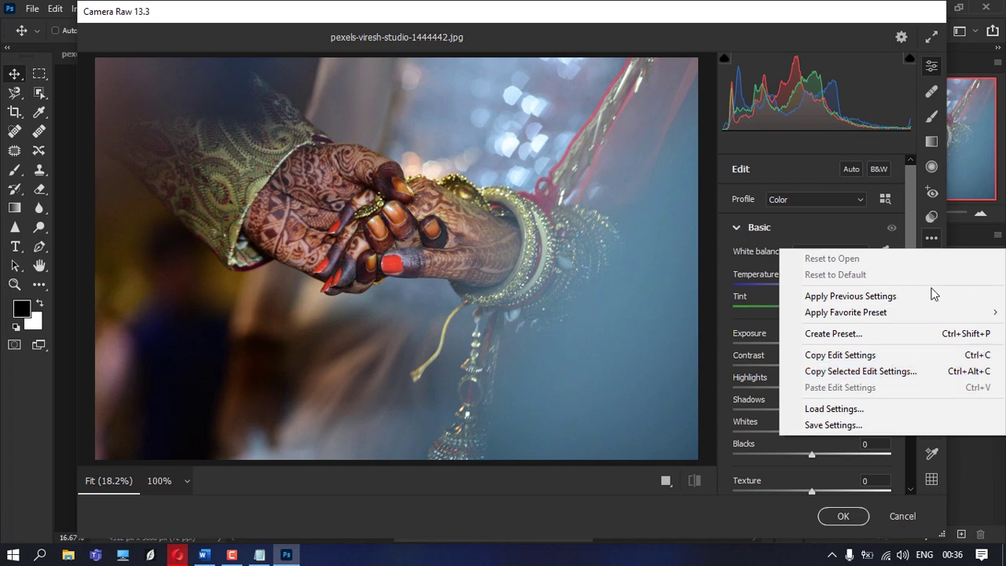
pyautogui.click(933, 219)
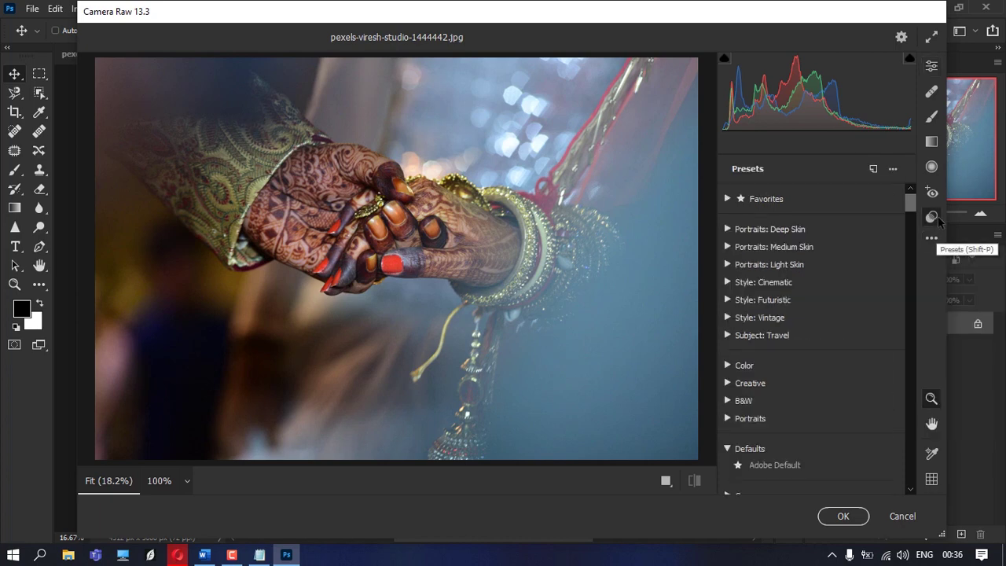
pyautogui.scroll(-3, 800, 375)
pyautogui.scroll(-2, 800, 375)
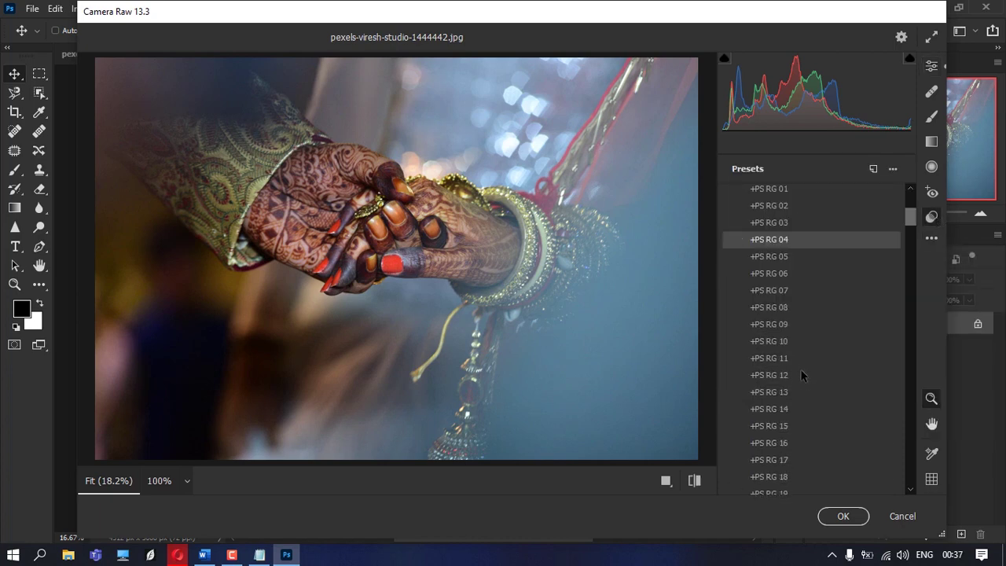
# Step: Preview +PS RG presets 01 through 15 on the henna-hands photo
pyautogui.click(785, 208)
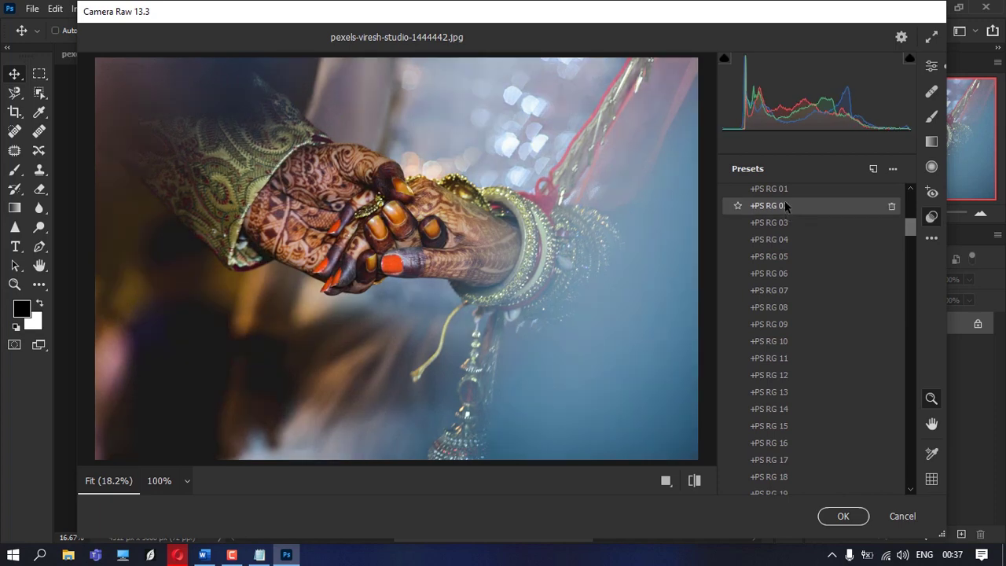
pyautogui.click(785, 191)
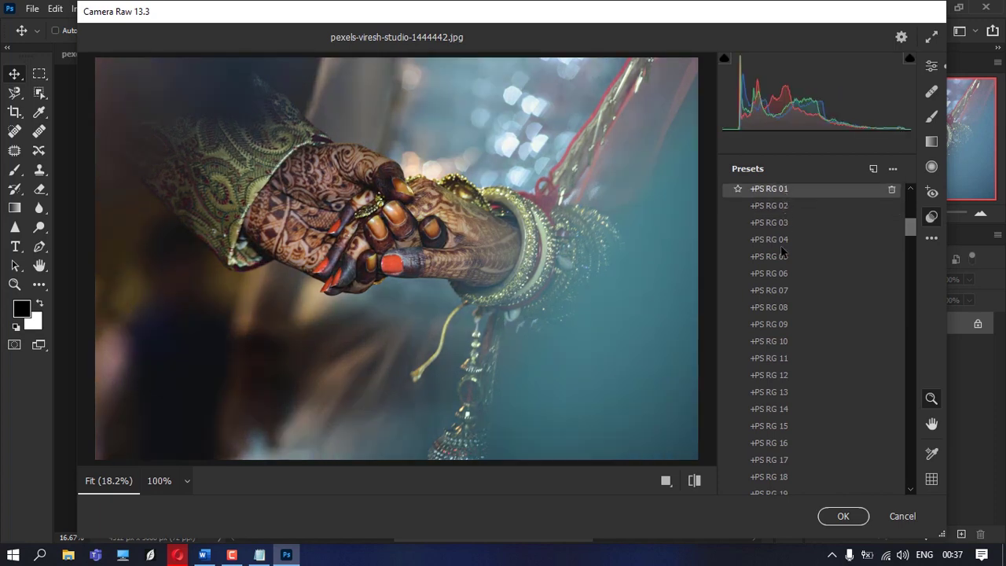
pyautogui.click(782, 253)
pyautogui.click(781, 296)
pyautogui.click(782, 324)
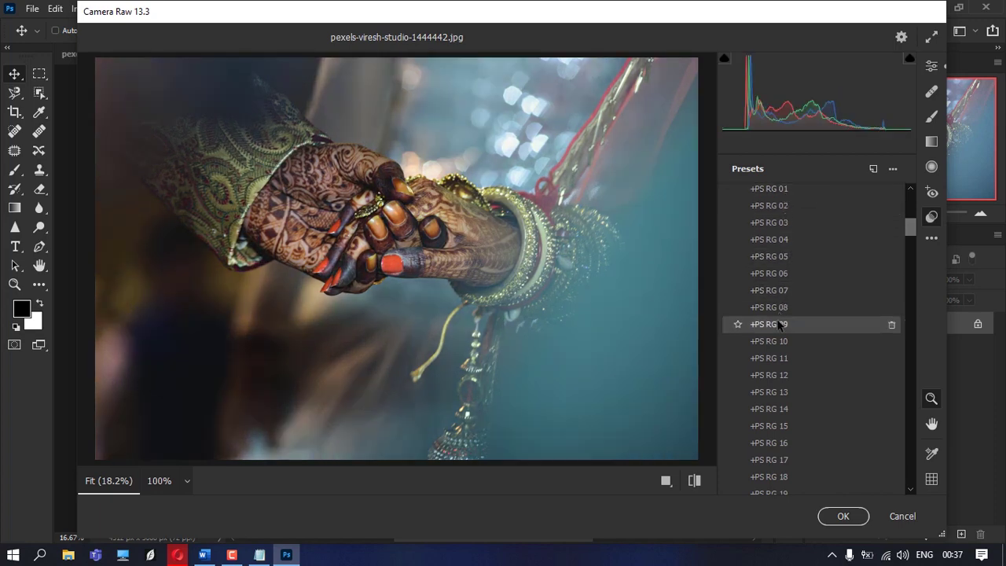
pyautogui.click(778, 343)
pyautogui.click(778, 358)
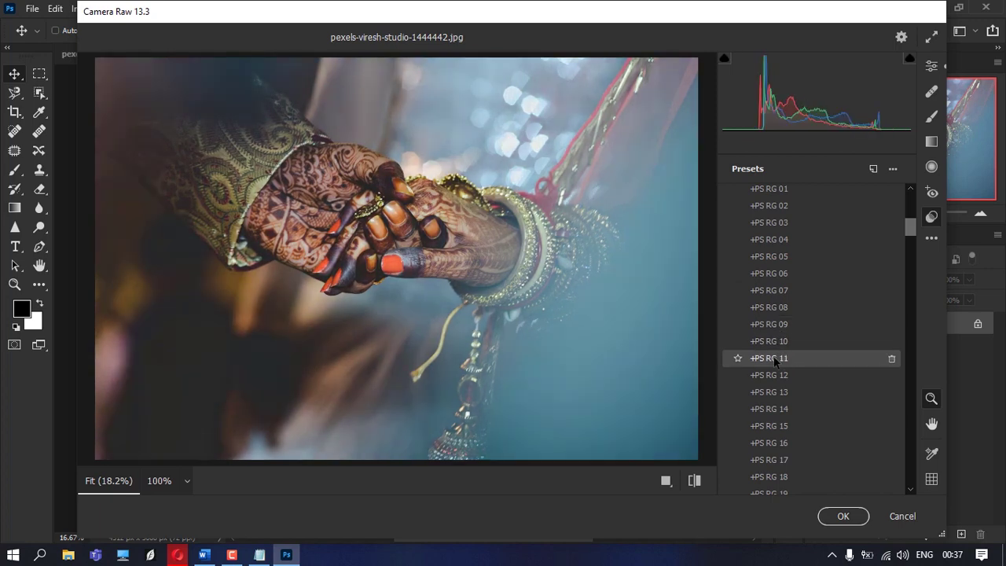
pyautogui.click(775, 375)
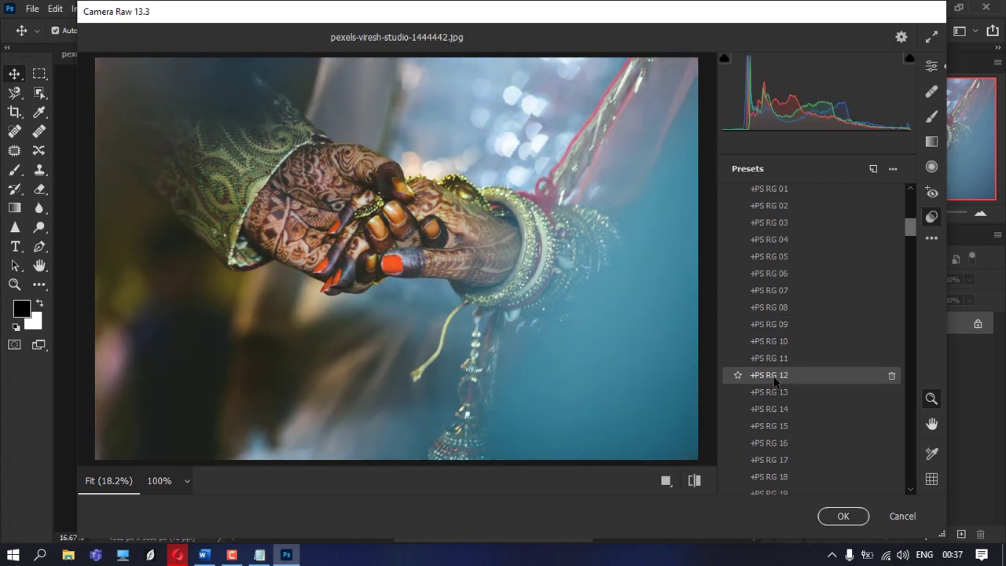
pyautogui.click(771, 389)
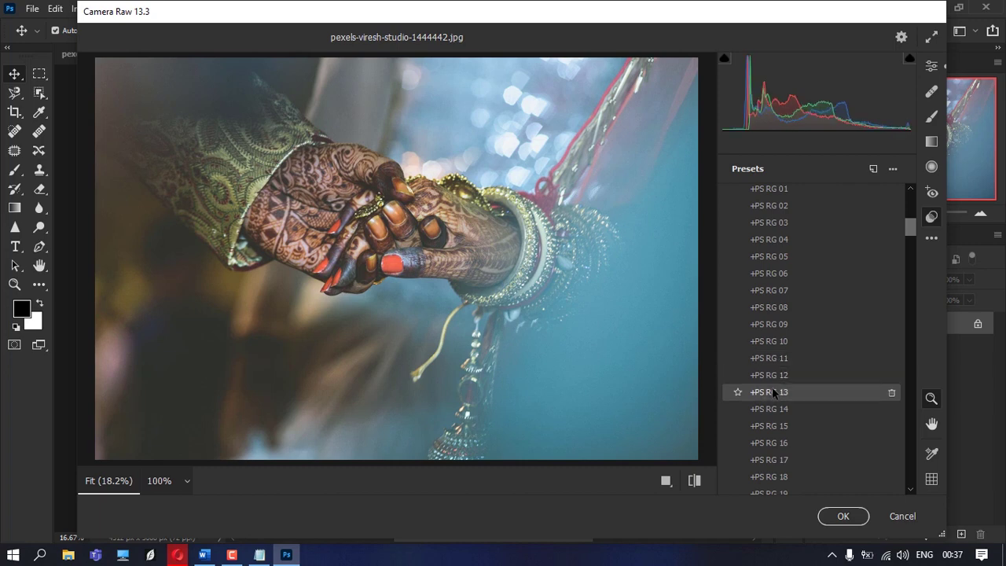
pyautogui.click(775, 408)
pyautogui.click(776, 426)
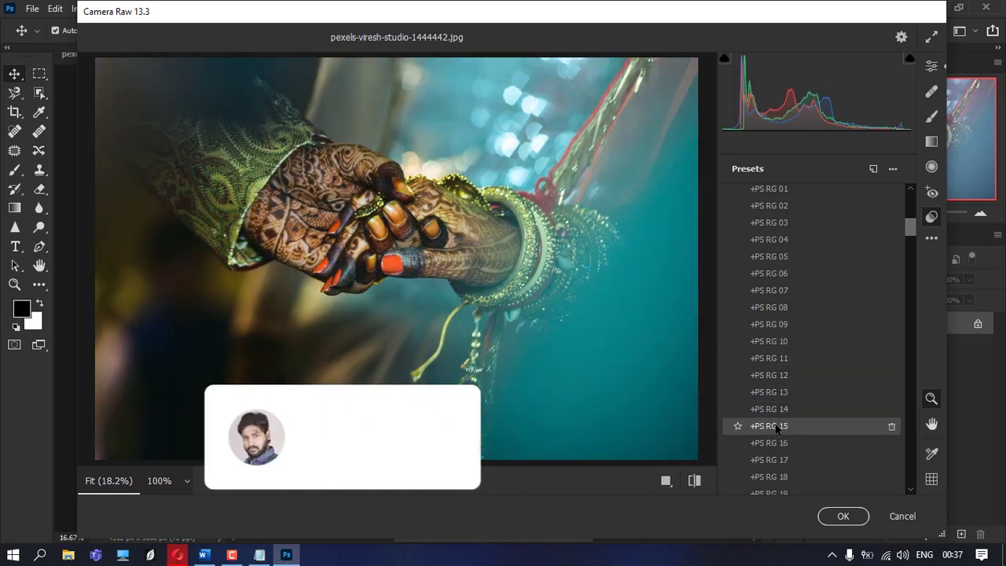
# Step: Try later presets (+PS RG 22, 31, 39, 45, 49), then settle on teal +PS RG 48
pyautogui.scroll(-3, 775, 432)
pyautogui.click(775, 437)
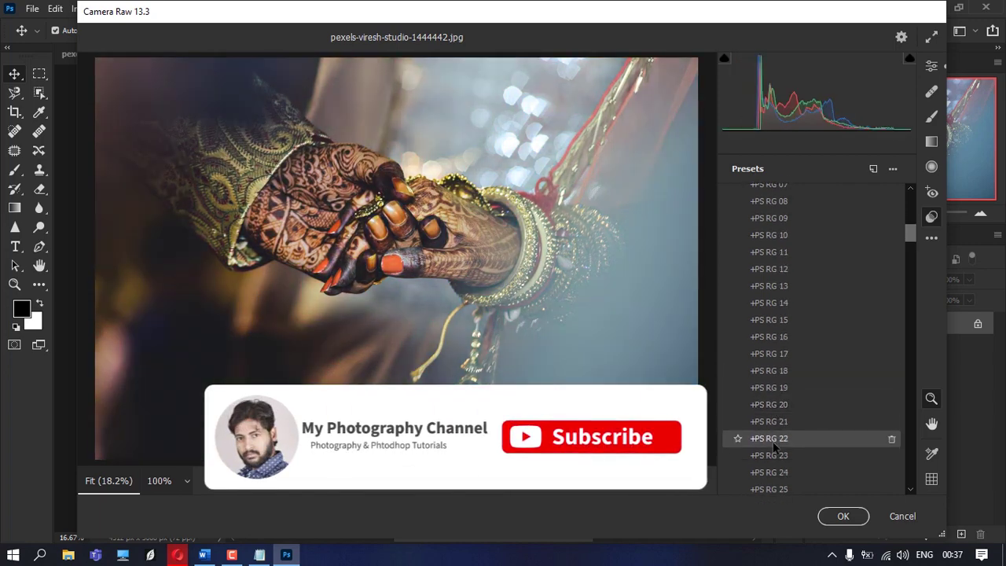
pyautogui.scroll(-1, 774, 440)
pyautogui.click(775, 446)
pyautogui.scroll(-2, 774, 446)
pyautogui.click(774, 448)
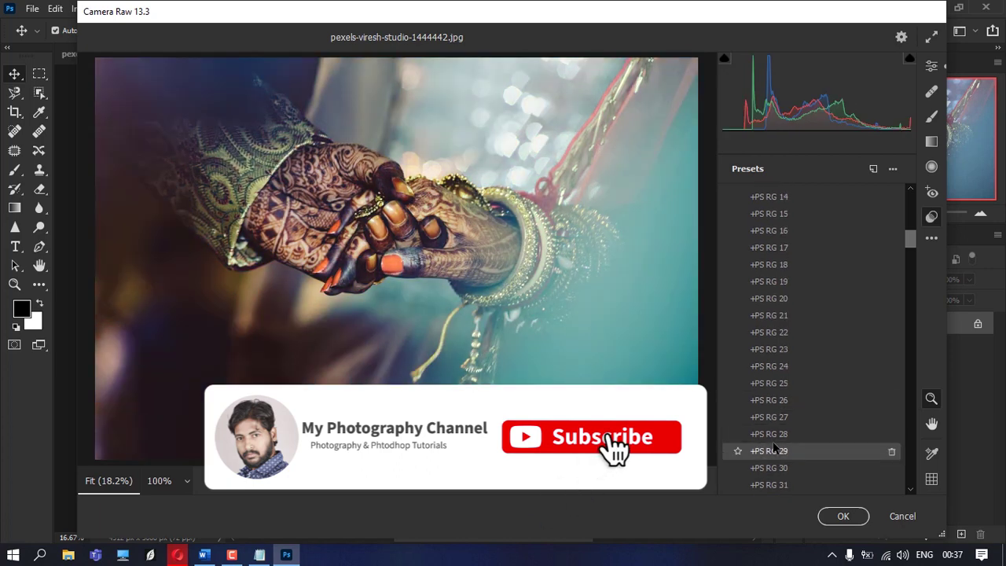
pyautogui.scroll(-3, 774, 448)
pyautogui.click(774, 448)
pyautogui.scroll(-3, 774, 446)
pyautogui.click(774, 446)
pyautogui.scroll(-1, 774, 446)
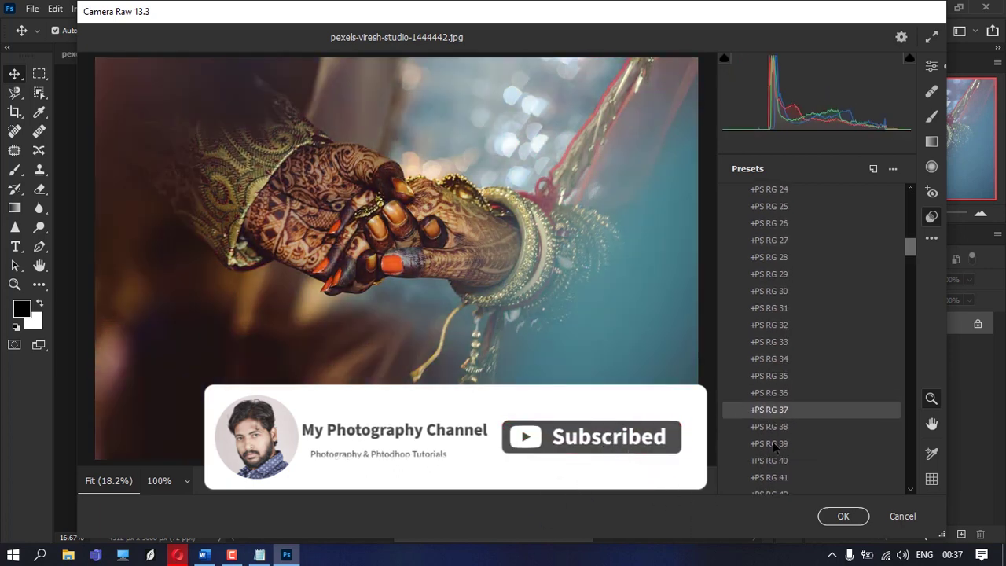
pyautogui.scroll(-2, 774, 446)
pyautogui.click(774, 441)
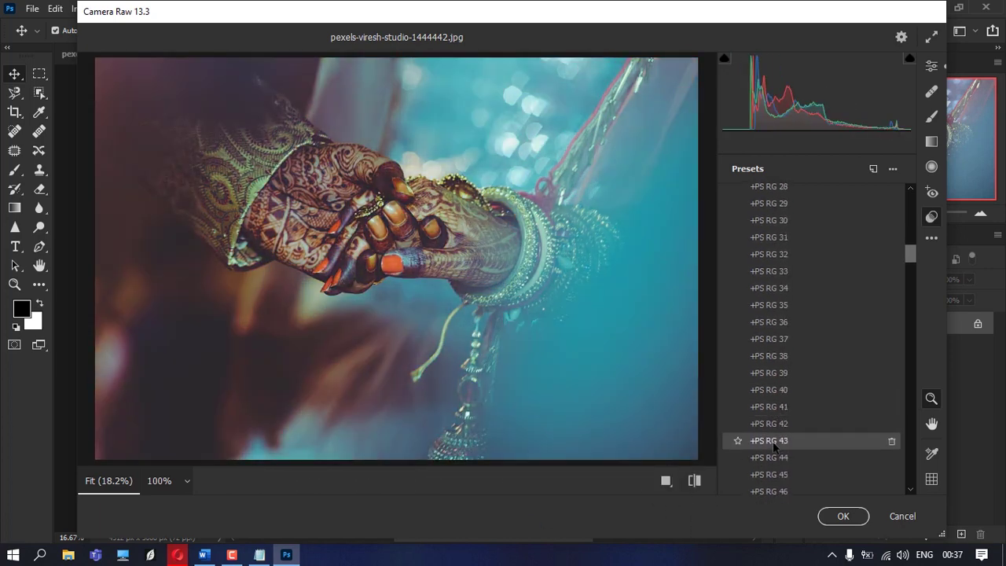
pyautogui.scroll(-2, 774, 447)
pyautogui.scroll(-2, 774, 446)
pyautogui.click(774, 442)
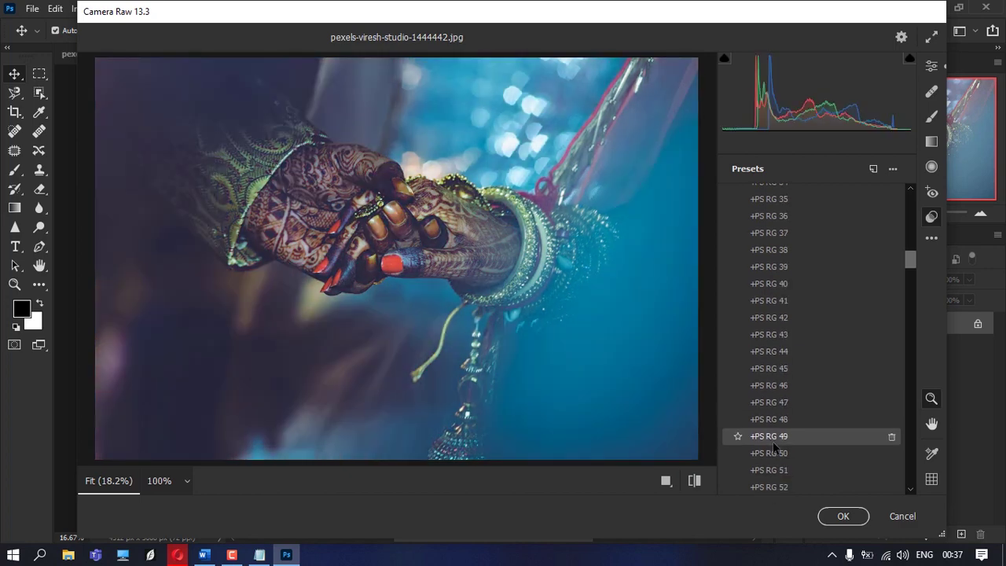
pyautogui.click(774, 445)
pyautogui.click(779, 421)
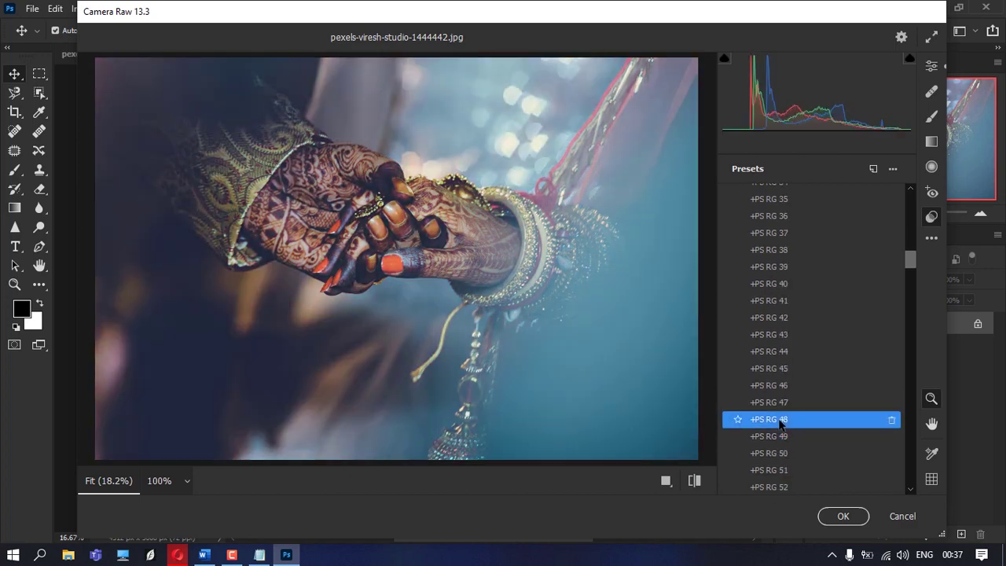
# Step: Commit the +PS RG 48 edit to the hands photo and switch to the rose-exchange photo
pyautogui.click(855, 516)
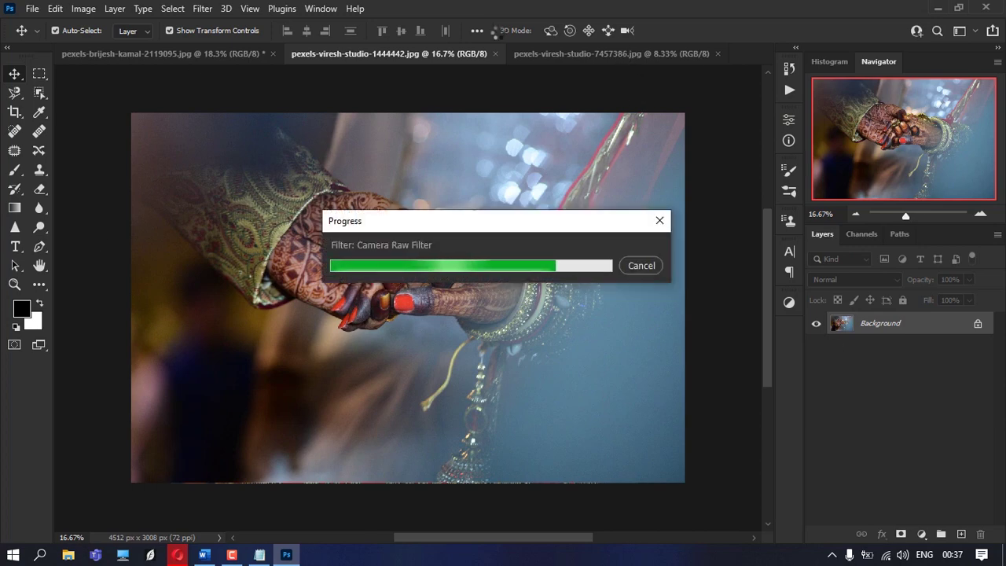
pyautogui.click(540, 50)
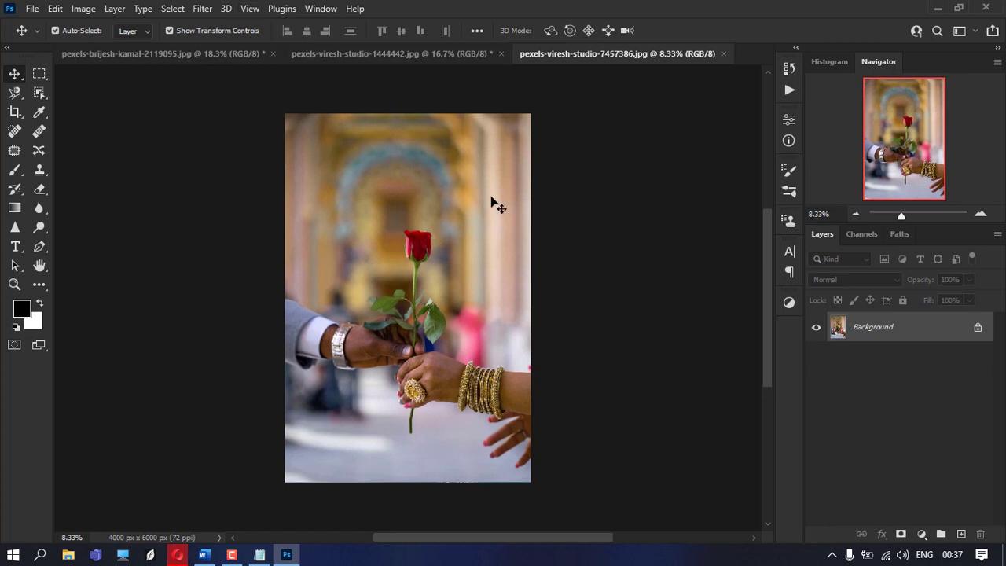
# Step: Open Camera Raw on the rose photo and preview the BW-Sharp and BW-Standard presets
pyautogui.hotkey('ctrl', 'shift', 'a')
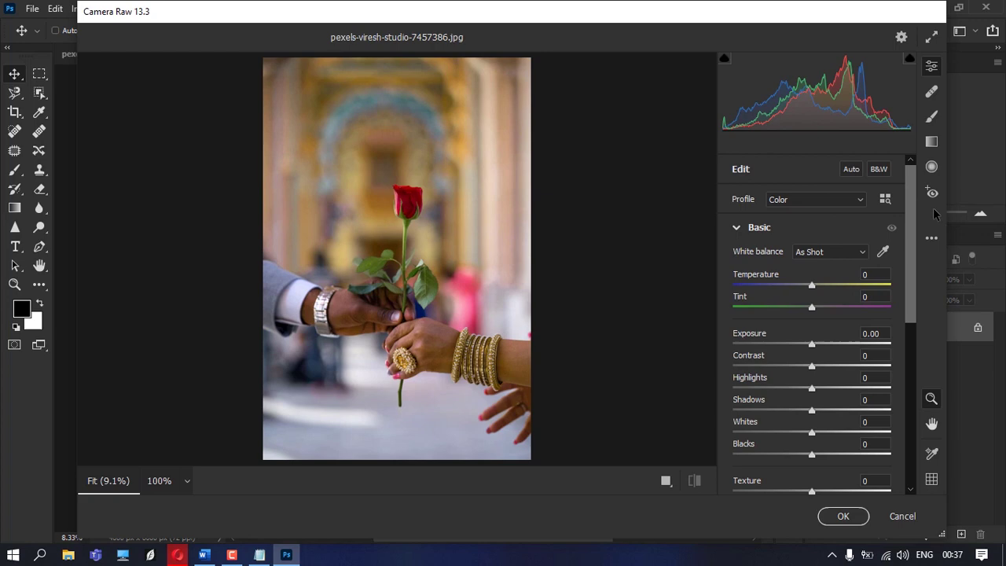
pyautogui.click(931, 216)
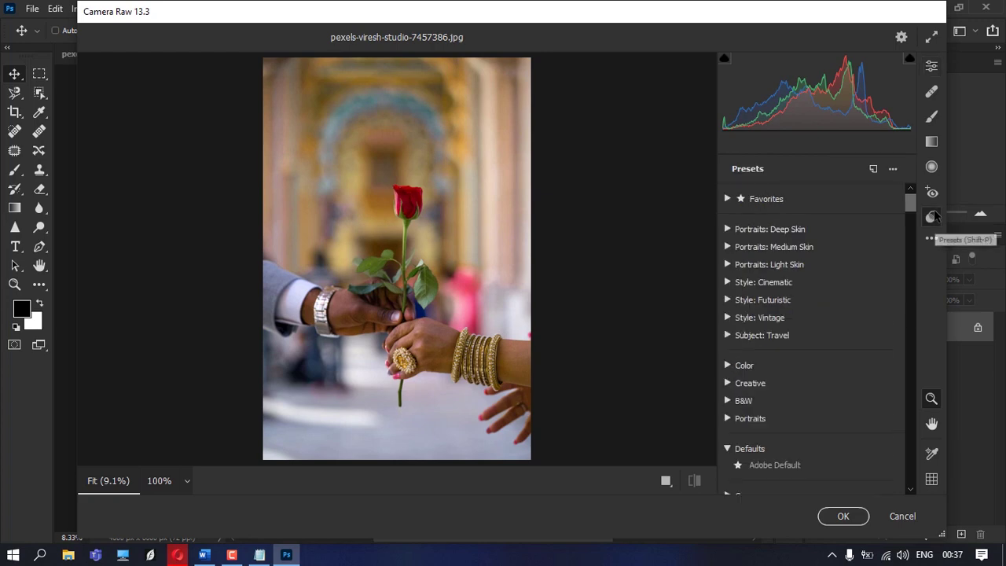
pyautogui.moveTo(910, 208); pyautogui.dragTo(910, 430)
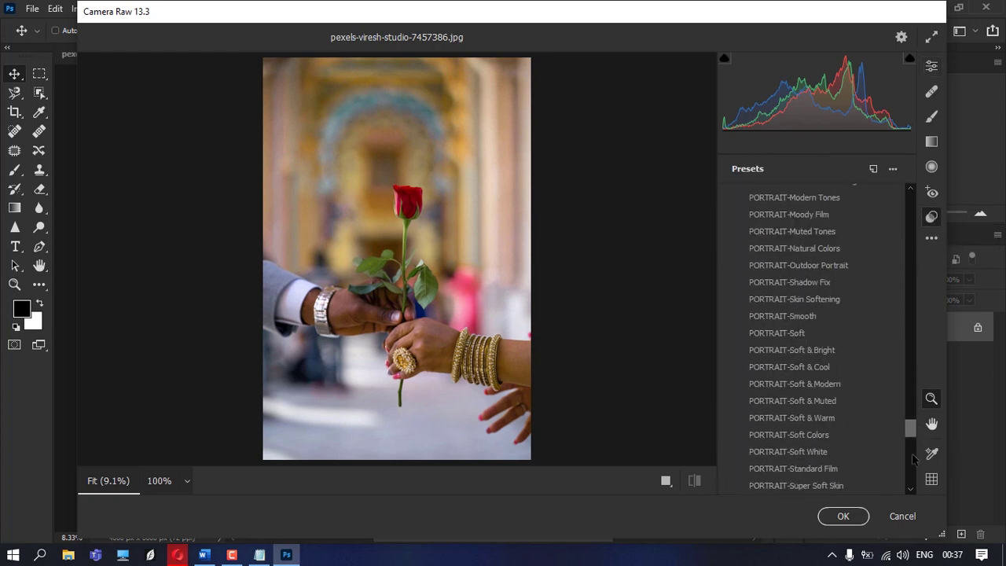
pyautogui.moveTo(910, 428)
pyautogui.mouseDown()
pyautogui.moveTo(914, 281)
pyautogui.moveTo(912, 318)
pyautogui.mouseUp()
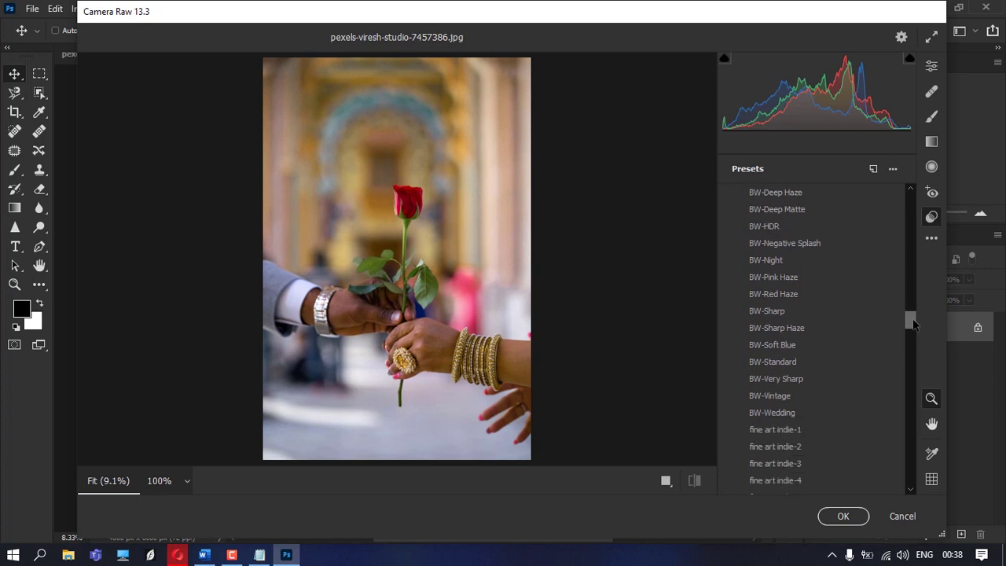
pyautogui.click(766, 311)
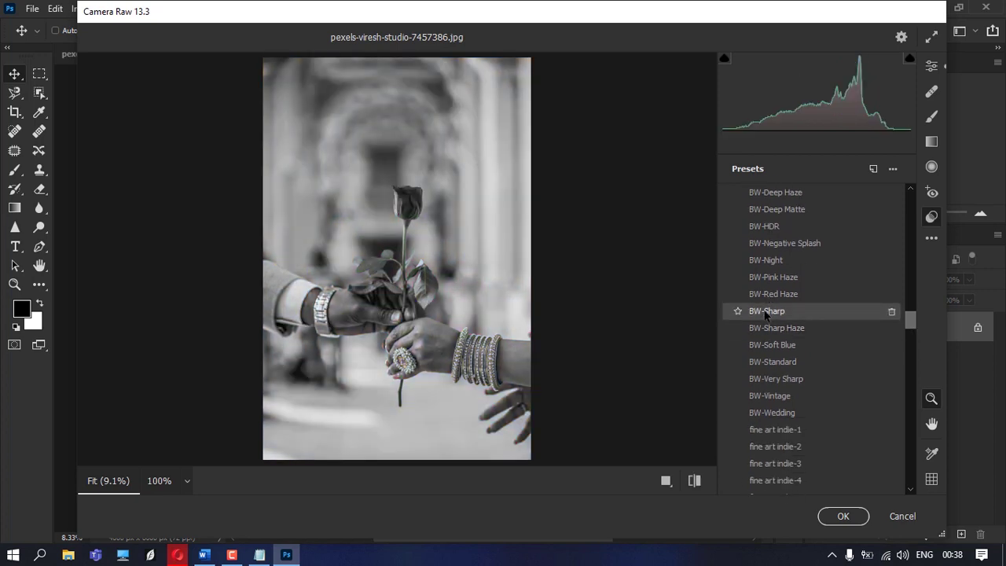
pyautogui.click(769, 363)
# Step: Preview Matte-Bright Gradient City, then apply the PORTRAIT-Vintage Tones preset
pyautogui.scroll(-1, 769, 363)
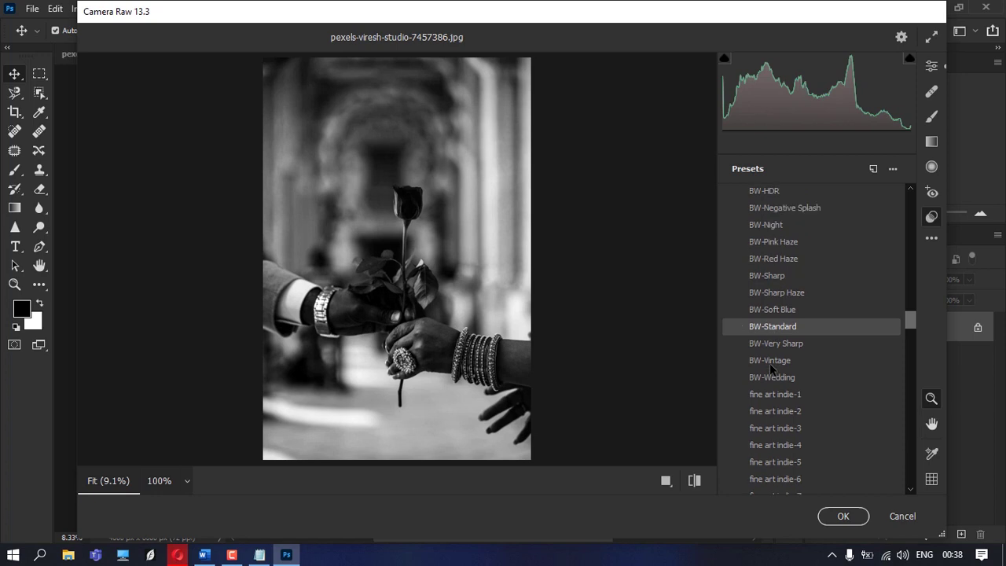
pyautogui.scroll(-4, 770, 363)
pyautogui.scroll(-3, 777, 385)
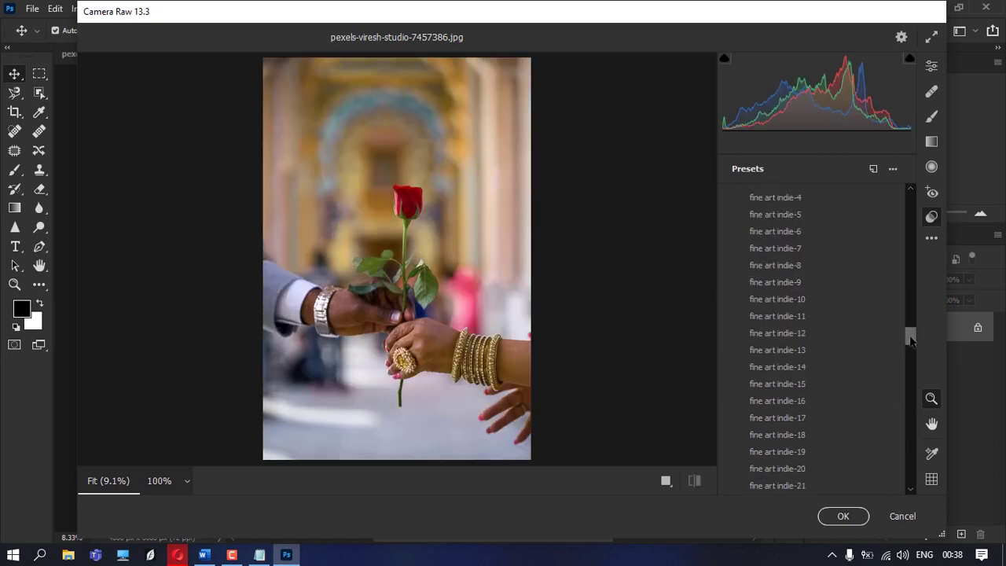
pyautogui.moveTo(911, 338); pyautogui.dragTo(912, 371)
pyautogui.click(795, 275)
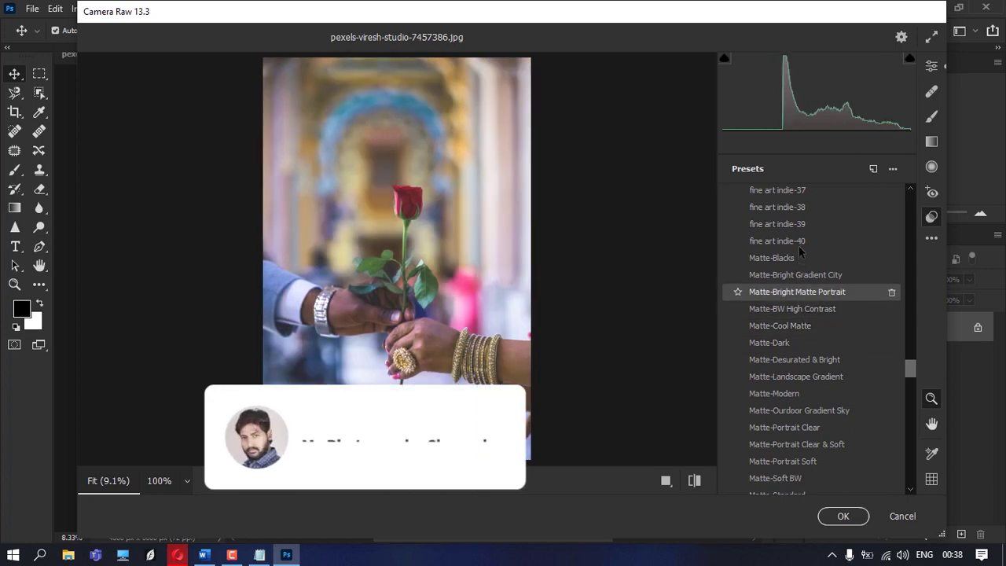
pyautogui.moveTo(910, 374); pyautogui.dragTo(910, 447)
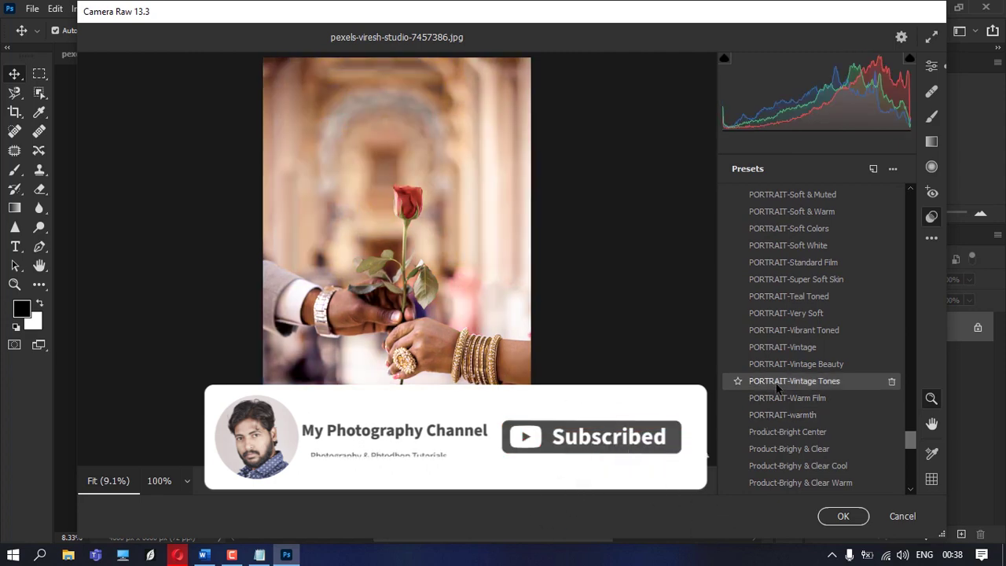
pyautogui.click(776, 380)
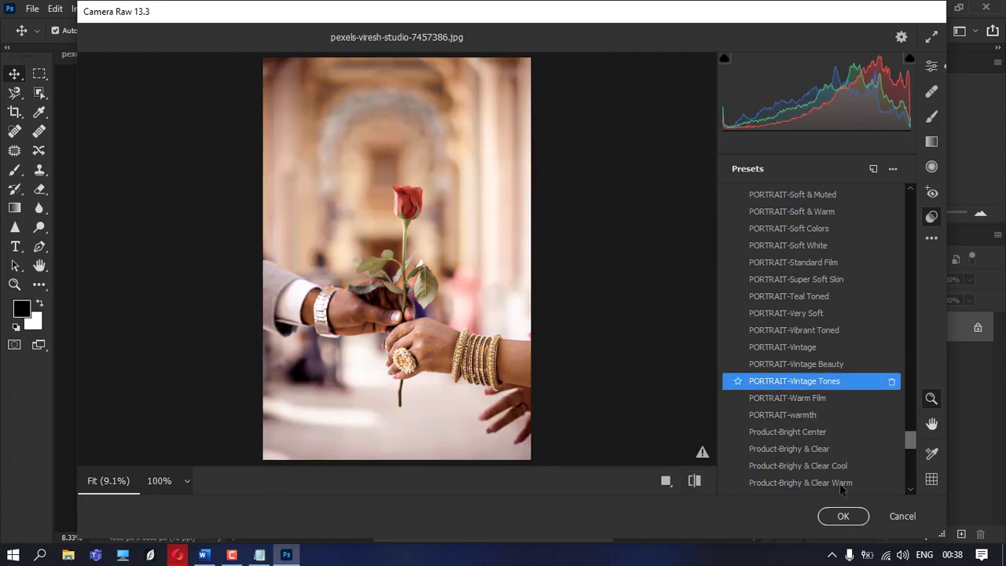
# Step: Commit the PORTRAIT-Vintage Tones edit to the rose-exchange photo and zoom in slightly
pyautogui.click(860, 520)
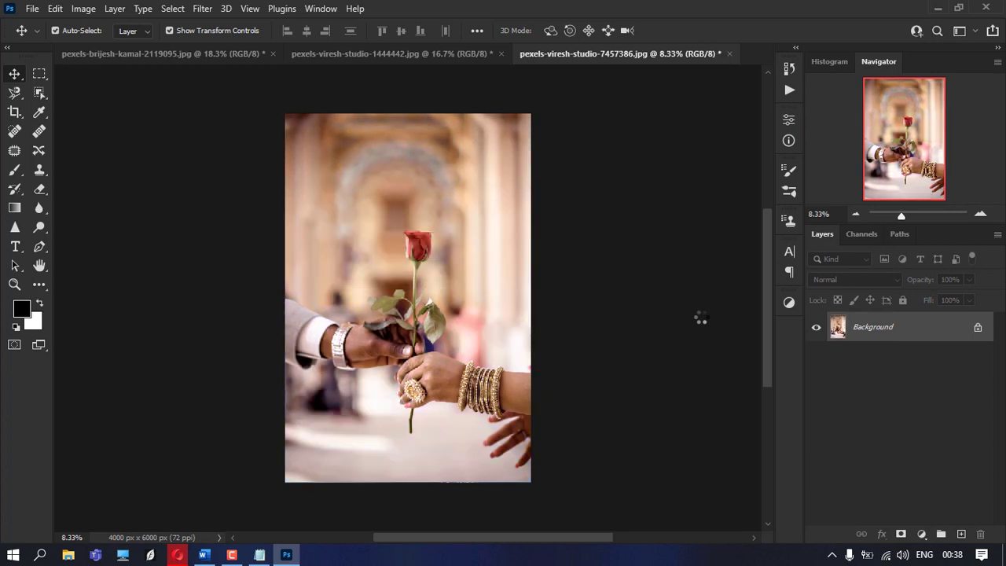
pyautogui.keyDown('alt'); pyautogui.scroll(1, 449, 203); pyautogui.keyUp('alt')
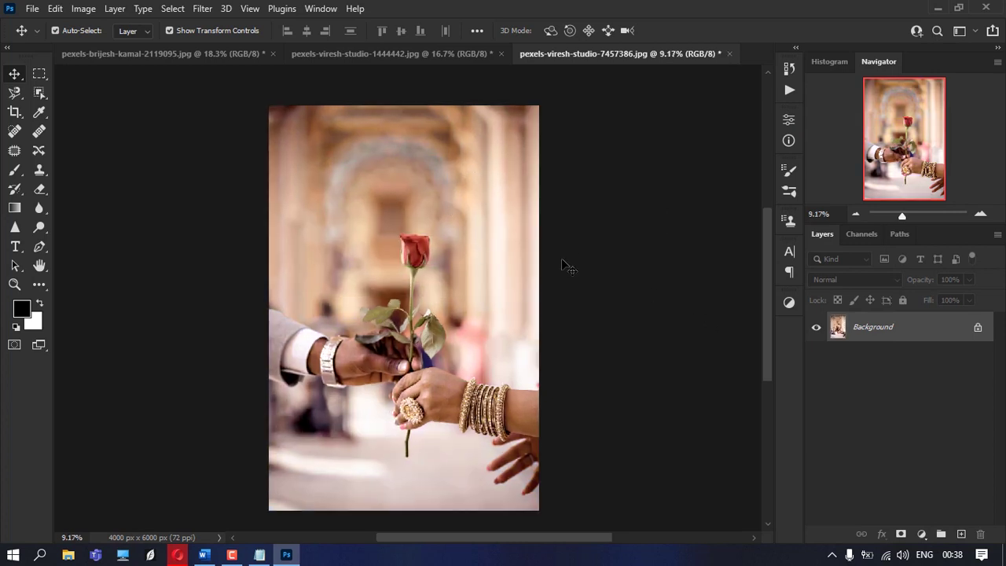
pyautogui.scroll(1, 564, 267)
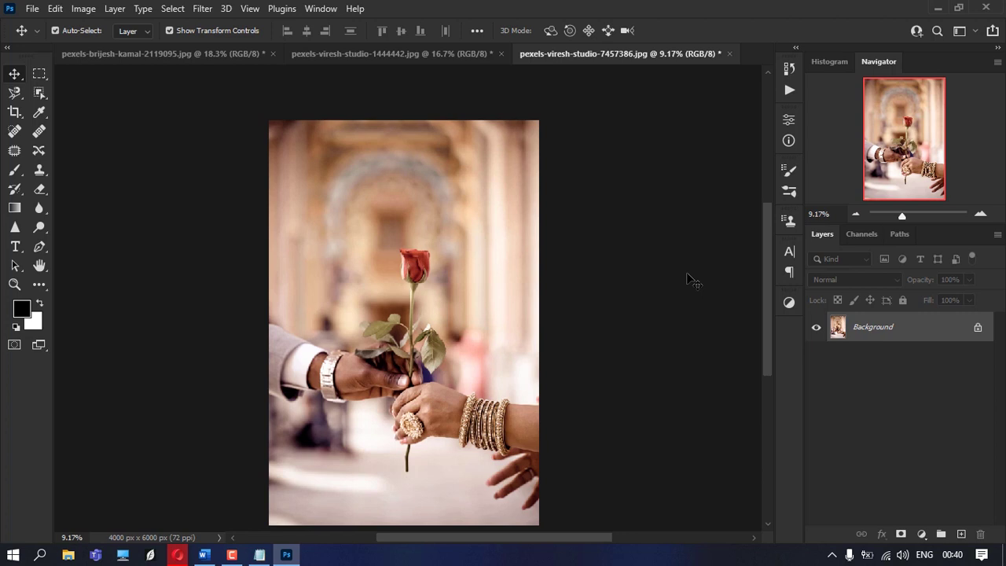
pyautogui.moveTo(766, 259)
pyautogui.mouseDown()
pyautogui.moveTo(768, 224)
pyautogui.moveTo(766, 259)
pyautogui.mouseUp()
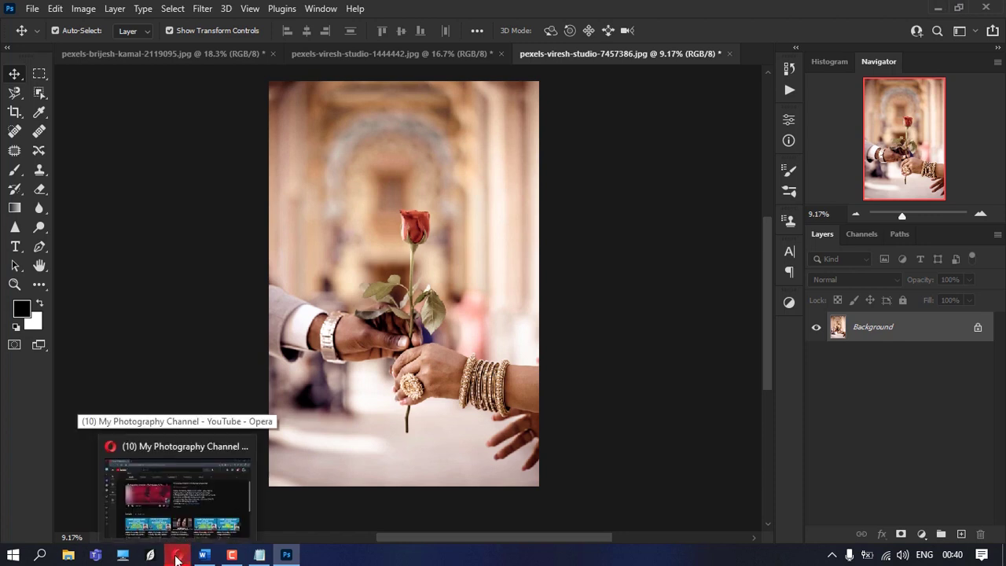
# Step: Switch to Opera and scroll through the photography channel's YouTube page
pyautogui.click(178, 558)
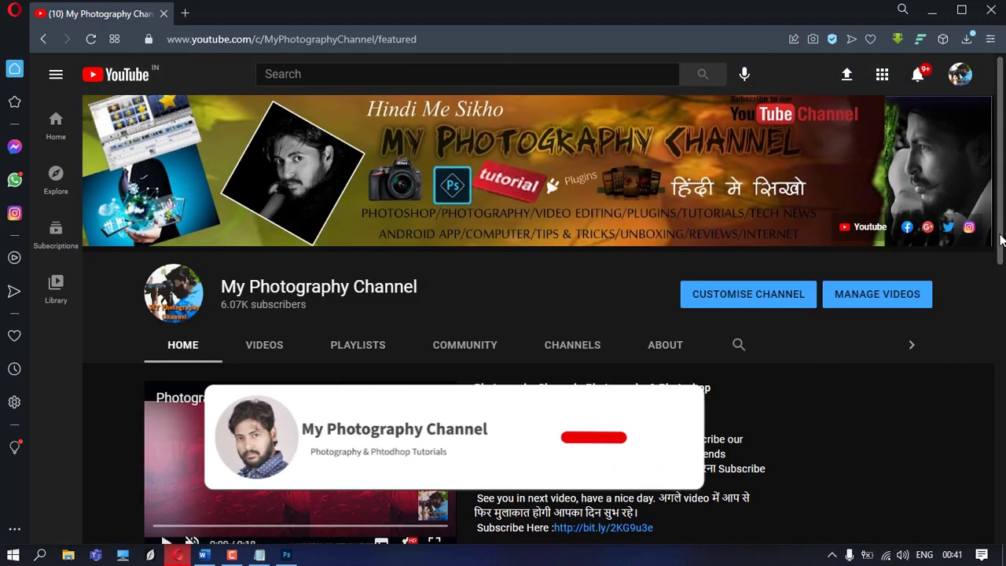
pyautogui.scroll(-2, 995, 259)
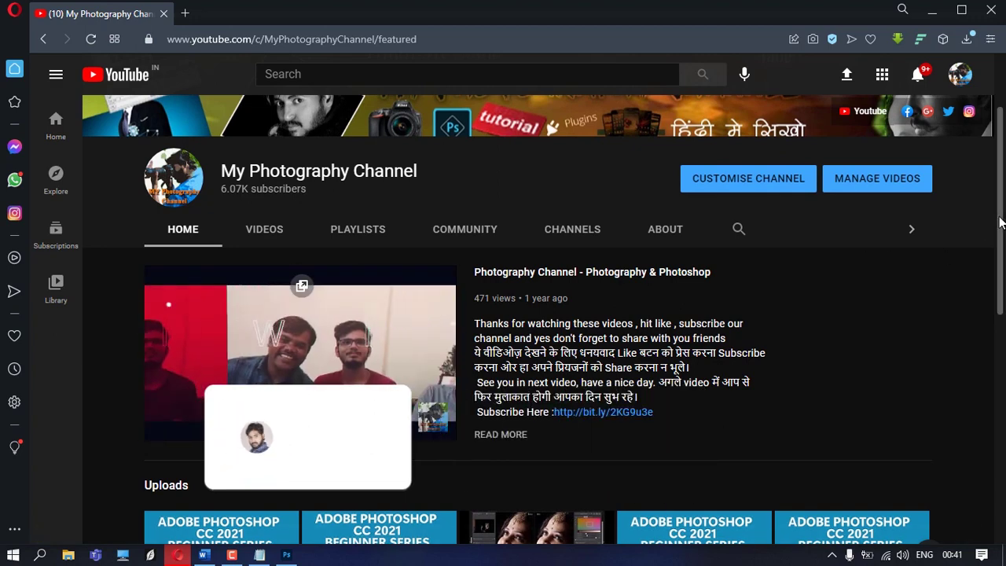
pyautogui.scroll(-1, 999, 232)
pyautogui.moveTo(1000, 236); pyautogui.dragTo(998, 429)
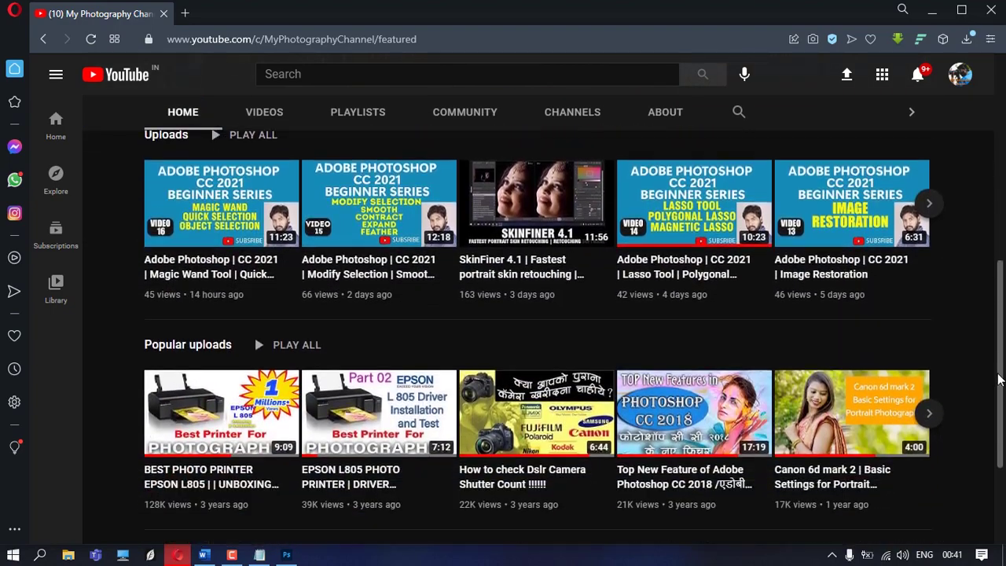
pyautogui.scroll(5, 267, 289)
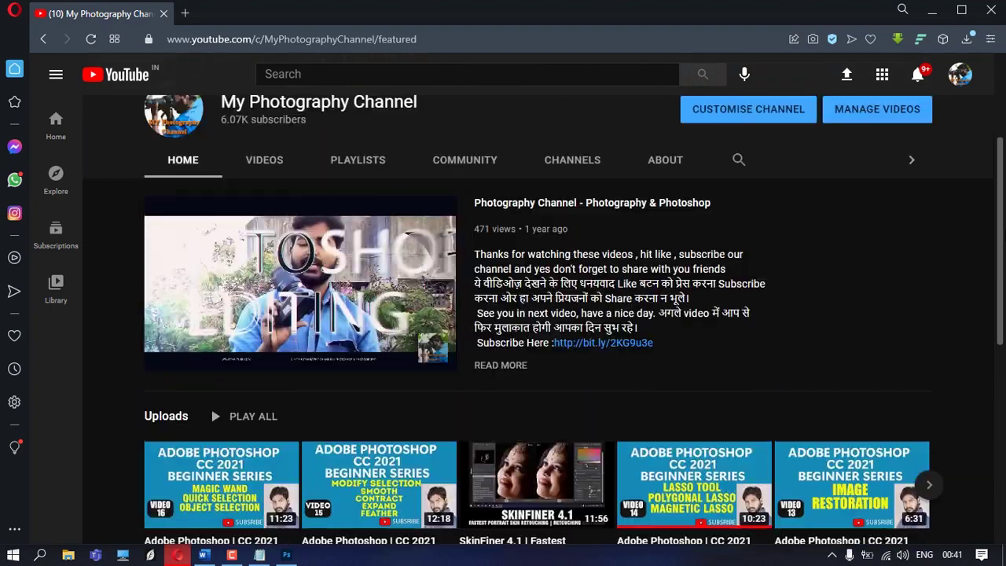
pyautogui.scroll(4, 267, 289)
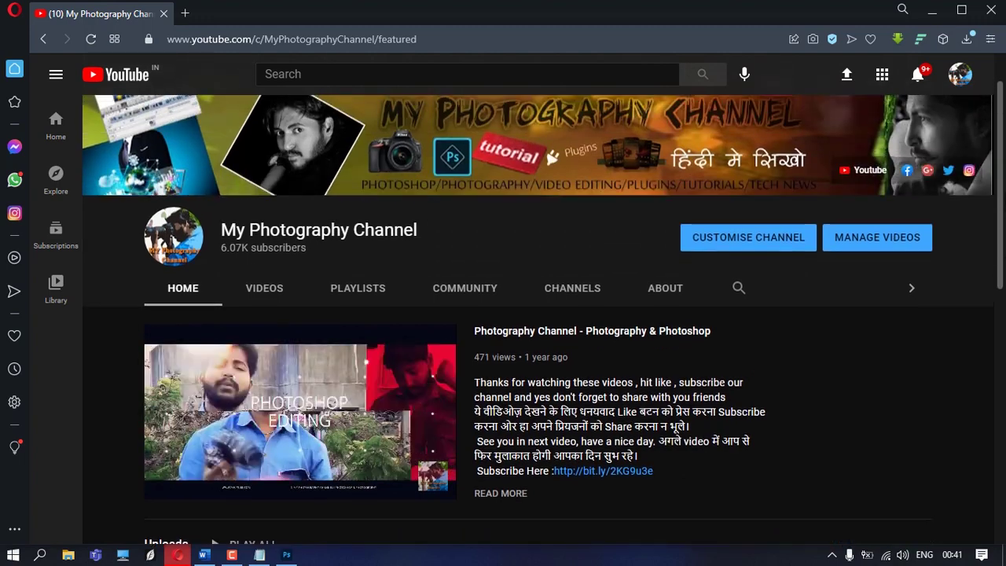
# Step: Show the channel's Videos tab and scroll through the uploaded videos
pyautogui.click(267, 289)
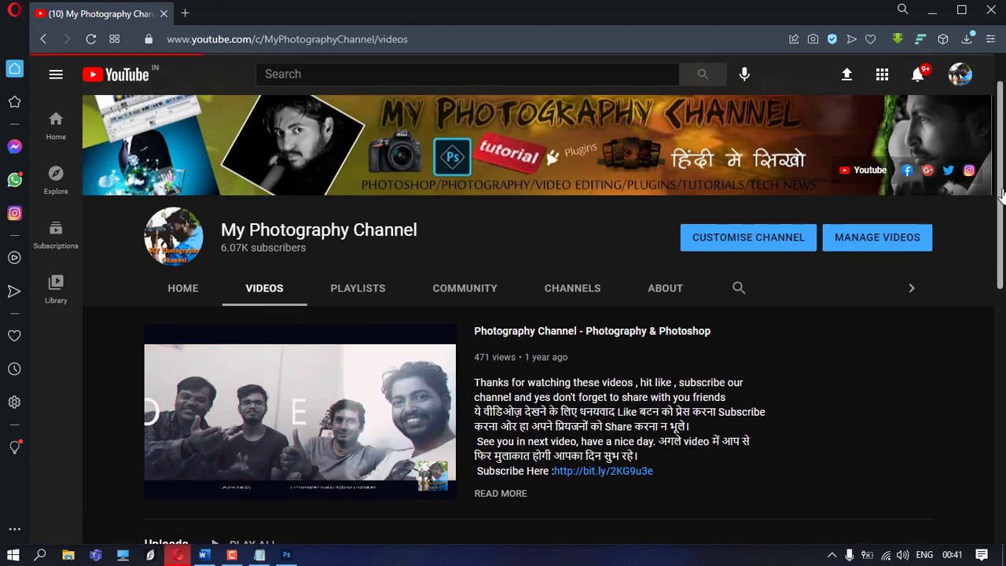
pyautogui.moveTo(1001, 205)
pyautogui.mouseDown()
pyautogui.moveTo(1002, 138)
pyautogui.moveTo(996, 382)
pyautogui.mouseUp()
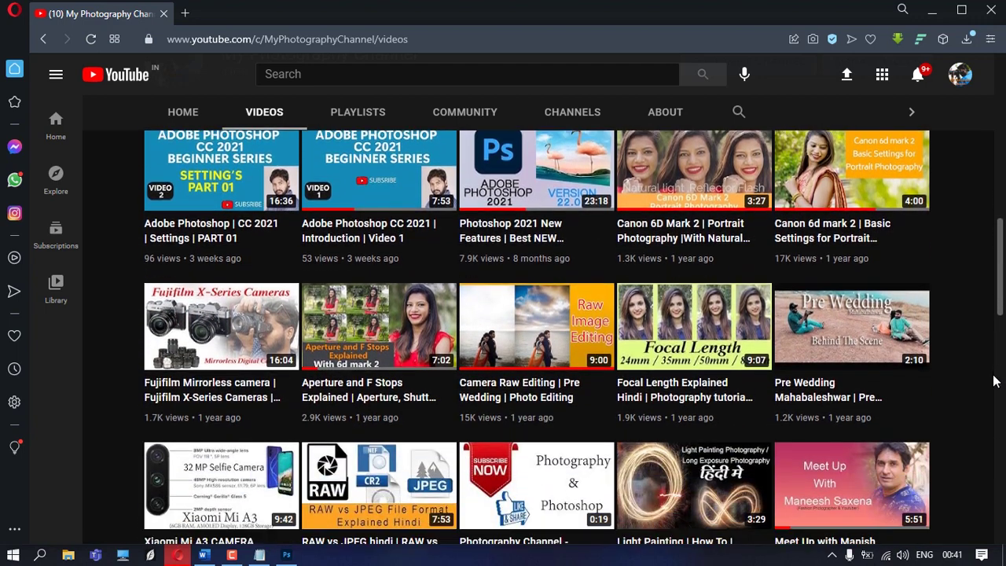
pyautogui.scroll(-1, 995, 381)
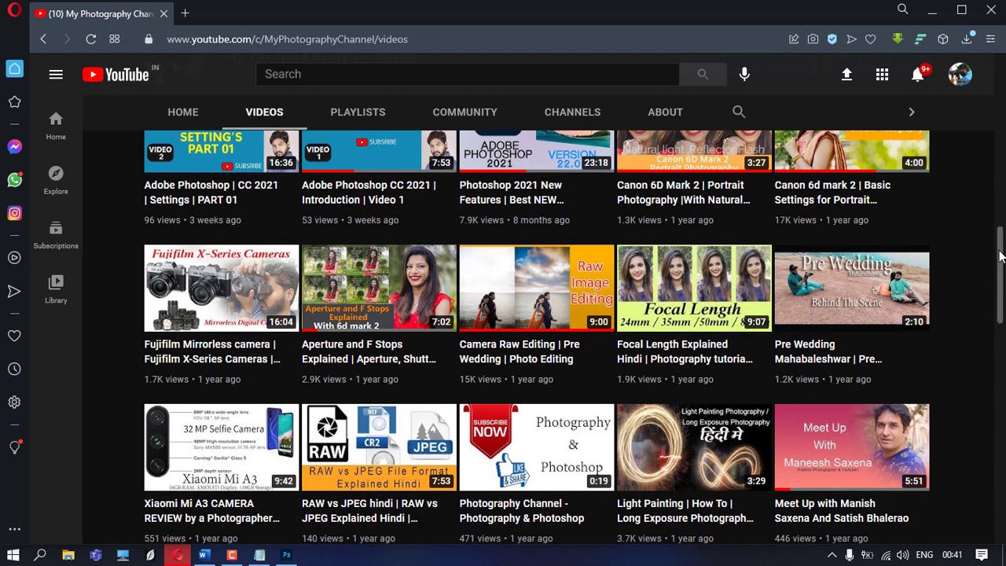
pyautogui.moveTo(1000, 256)
pyautogui.mouseDown()
pyautogui.moveTo(1001, 428)
pyautogui.moveTo(999, 416)
pyautogui.mouseUp()
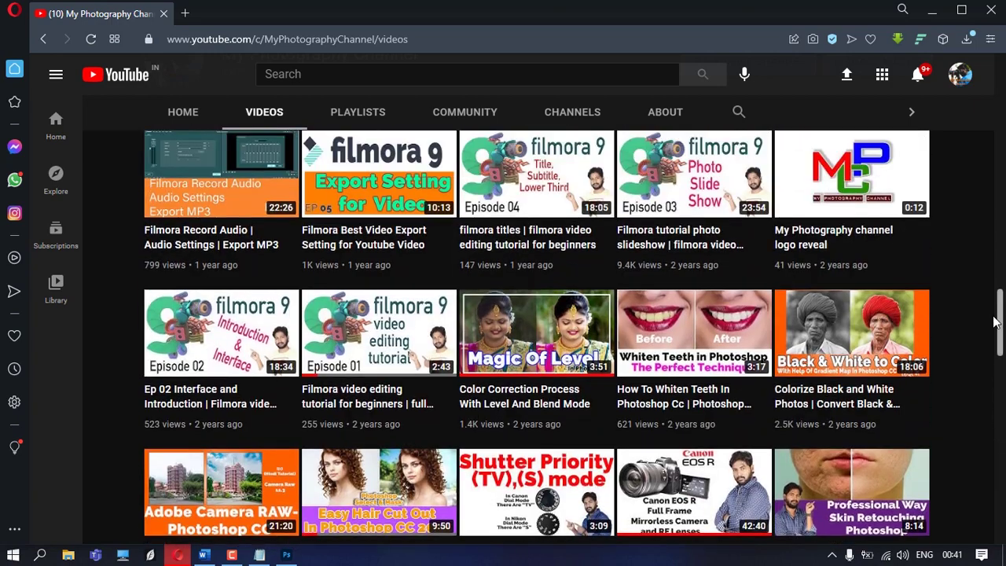
pyautogui.moveTo(996, 321)
pyautogui.mouseDown()
pyautogui.moveTo(1000, 481)
pyautogui.moveTo(1000, 103)
pyautogui.mouseUp()
# Step: Browse the channel's Playlists tab, scrolling down to Liked videos and Review And Demo and back
pyautogui.click(350, 346)
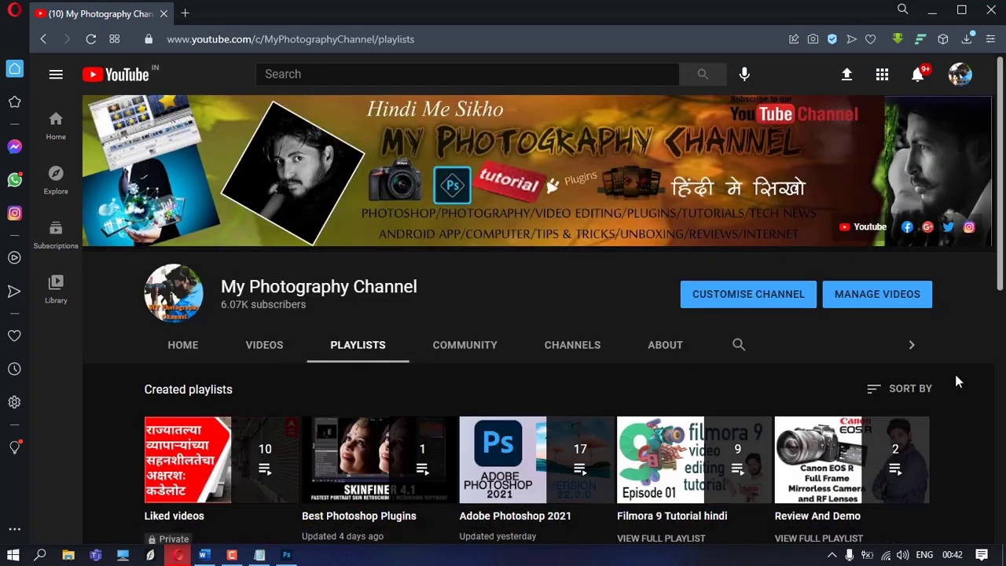
pyautogui.scroll(-2, 964, 392)
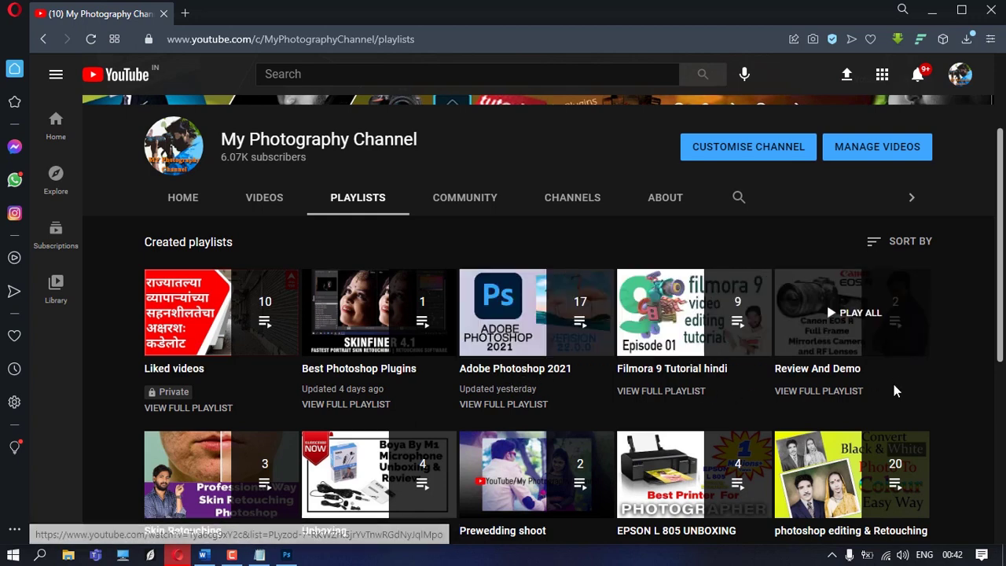
pyautogui.scroll(-2, 440, 452)
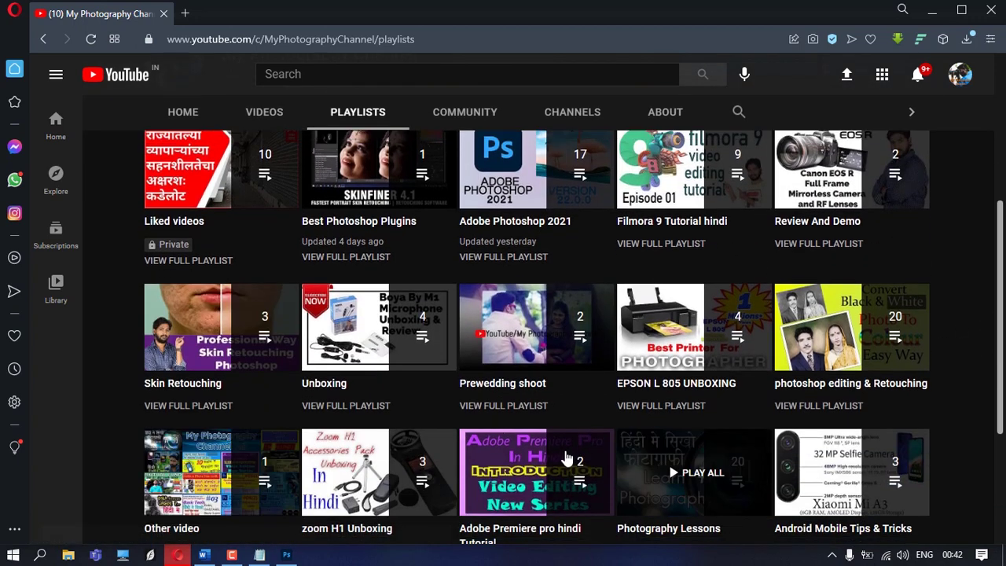
pyautogui.scroll(-2, 969, 307)
pyautogui.scroll(3, 966, 344)
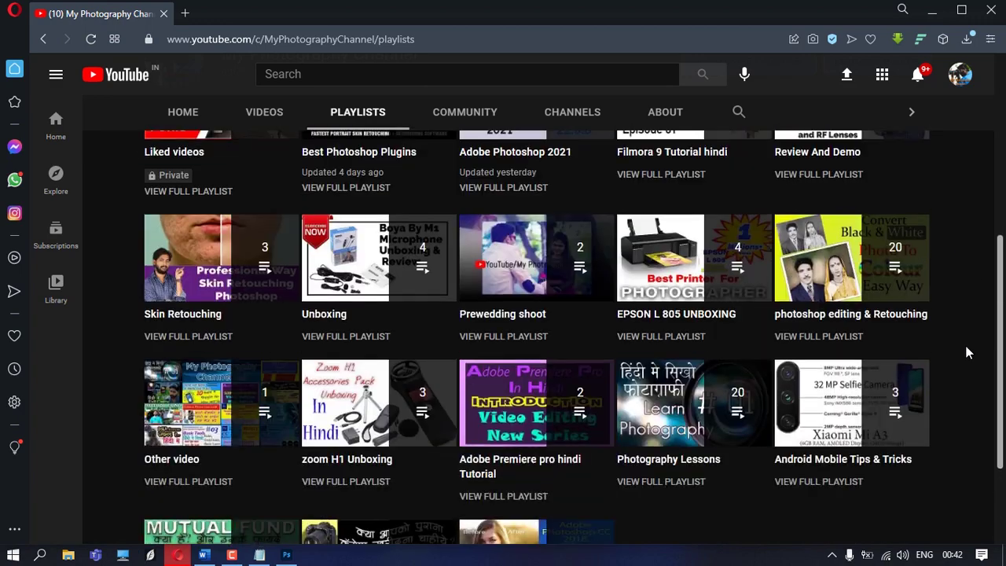
pyautogui.scroll(5, 965, 348)
pyautogui.scroll(1, 968, 353)
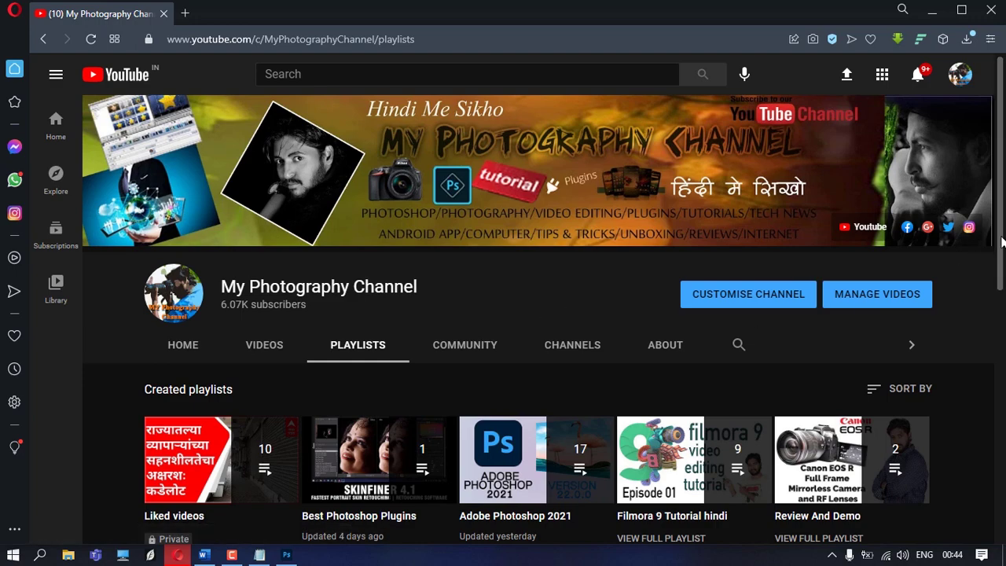
pyautogui.scroll(-3, 548, 299)
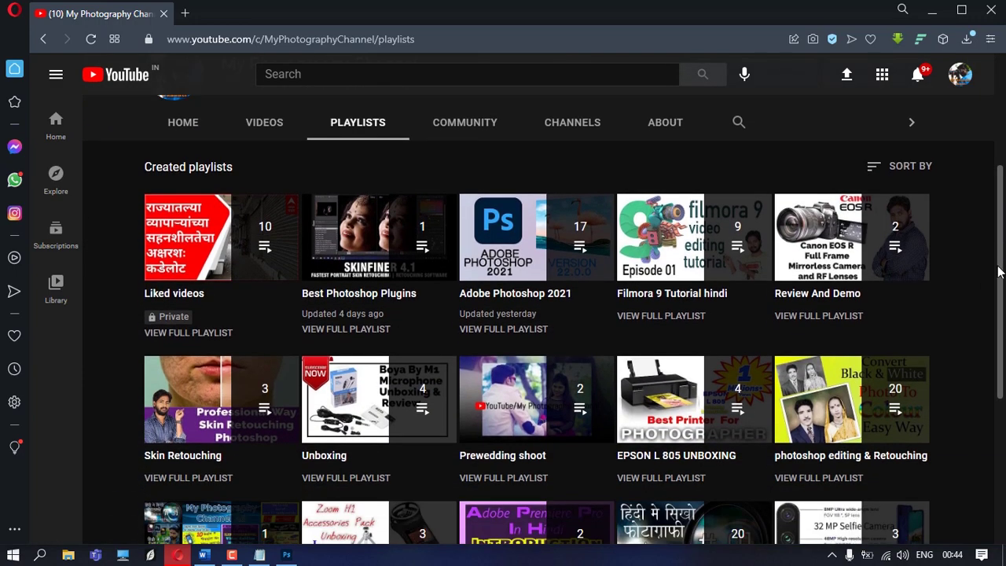
pyautogui.moveTo(995, 274); pyautogui.dragTo(1002, 322)
pyautogui.scroll(-2, 1002, 330)
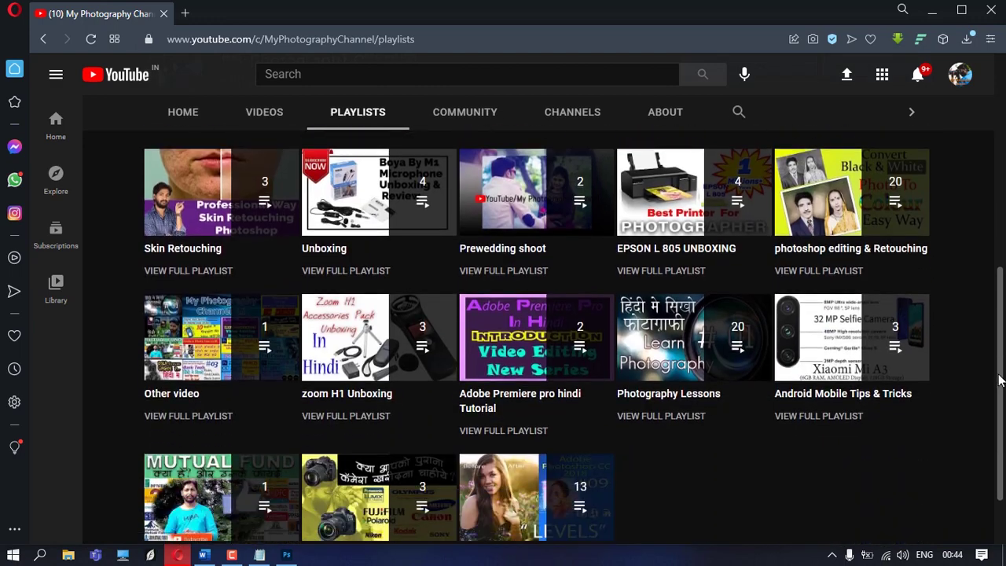
pyautogui.scroll(-1, 1002, 362)
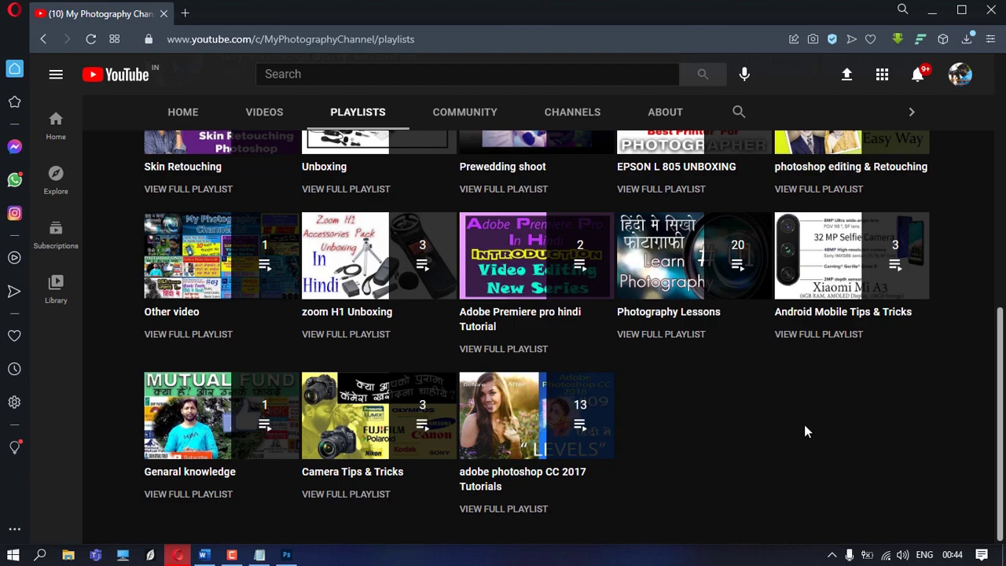
pyautogui.scroll(1, 975, 444)
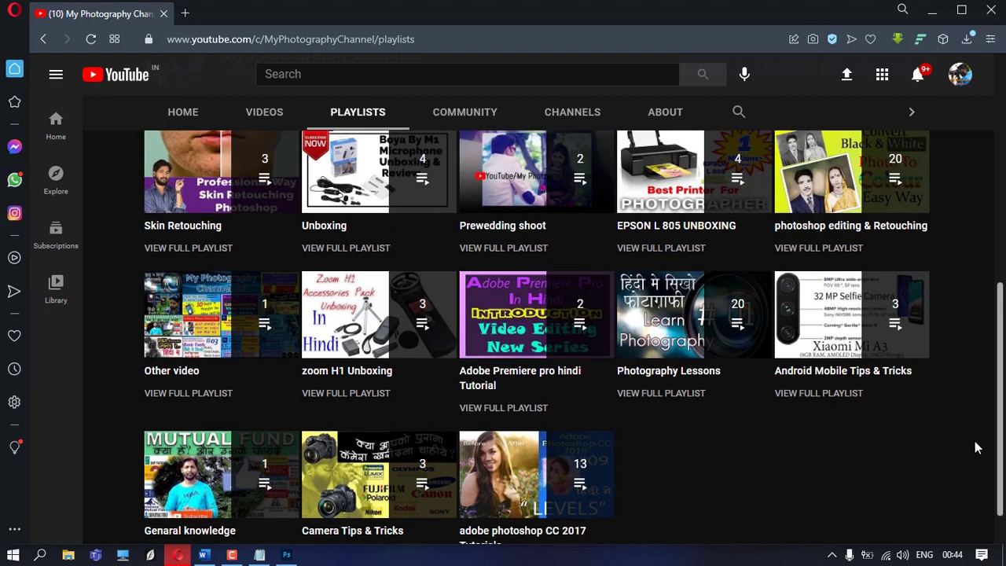
pyautogui.scroll(2, 988, 461)
pyautogui.scroll(3, 987, 464)
pyautogui.scroll(1, 988, 464)
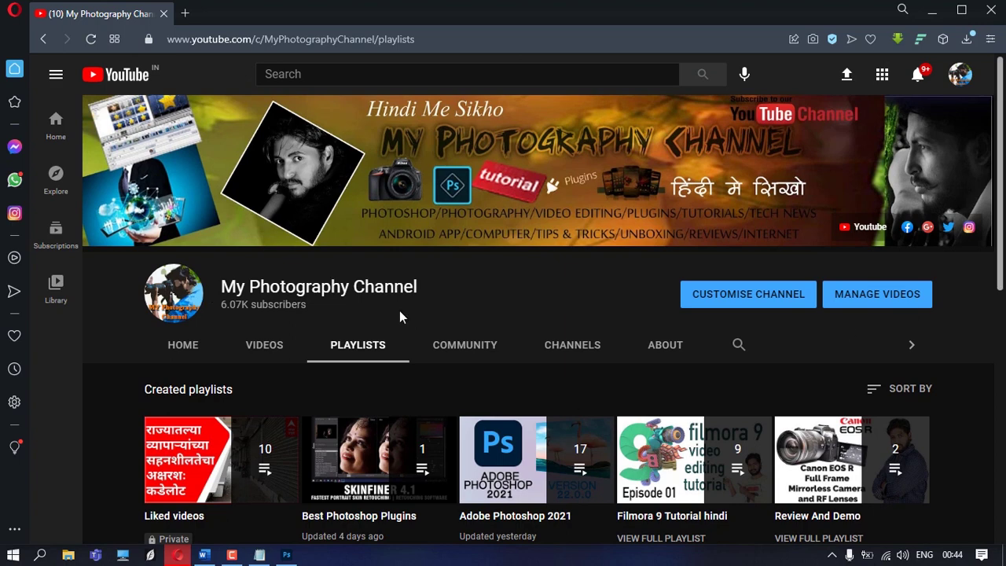